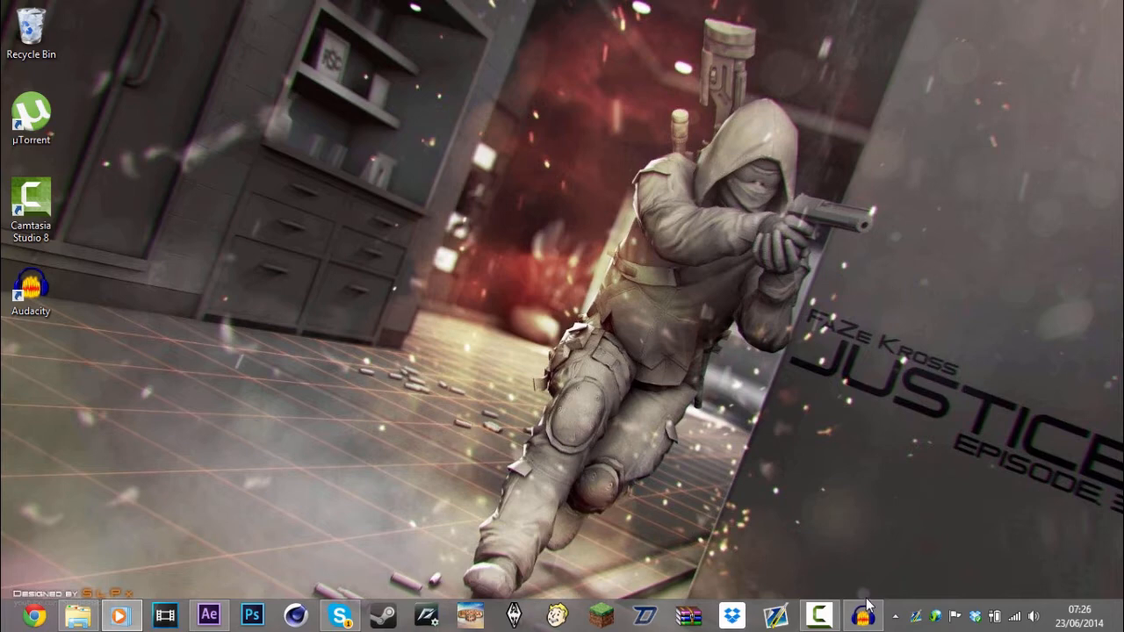
Replay the last clip in Windows Media Player and minimize the player.
mouse_move(221, 623)
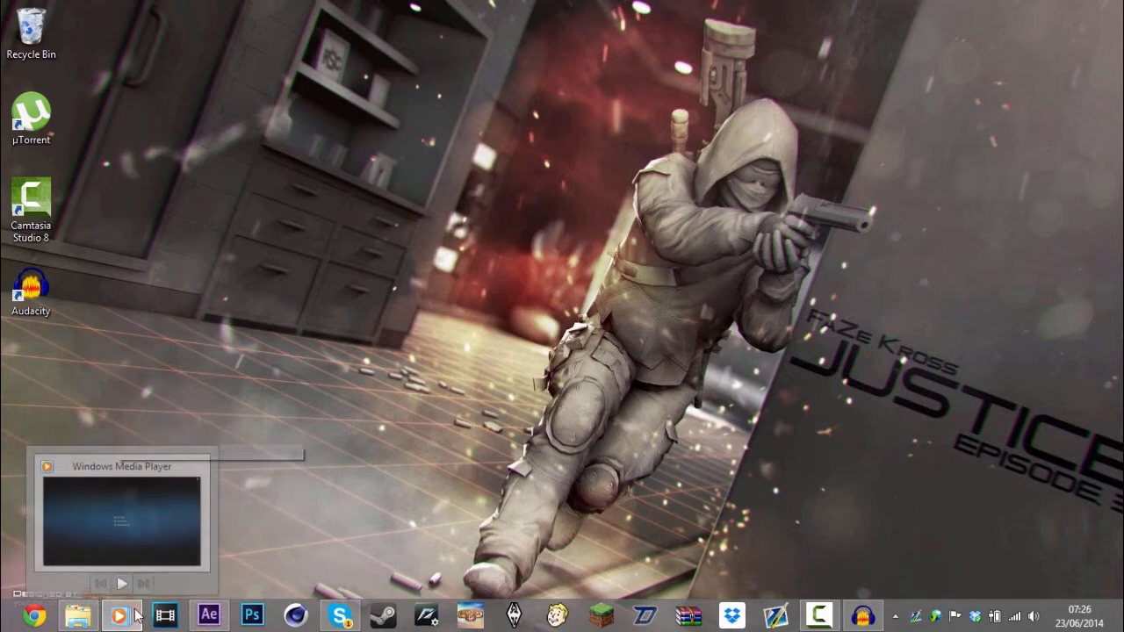
click(209, 570)
click(536, 299)
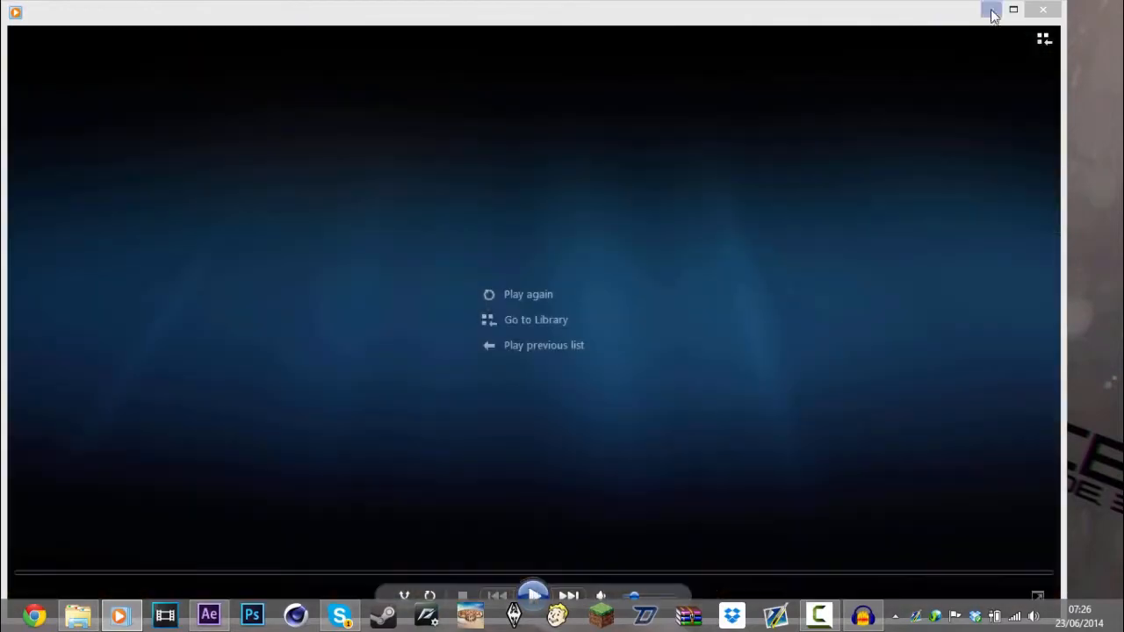
click(991, 10)
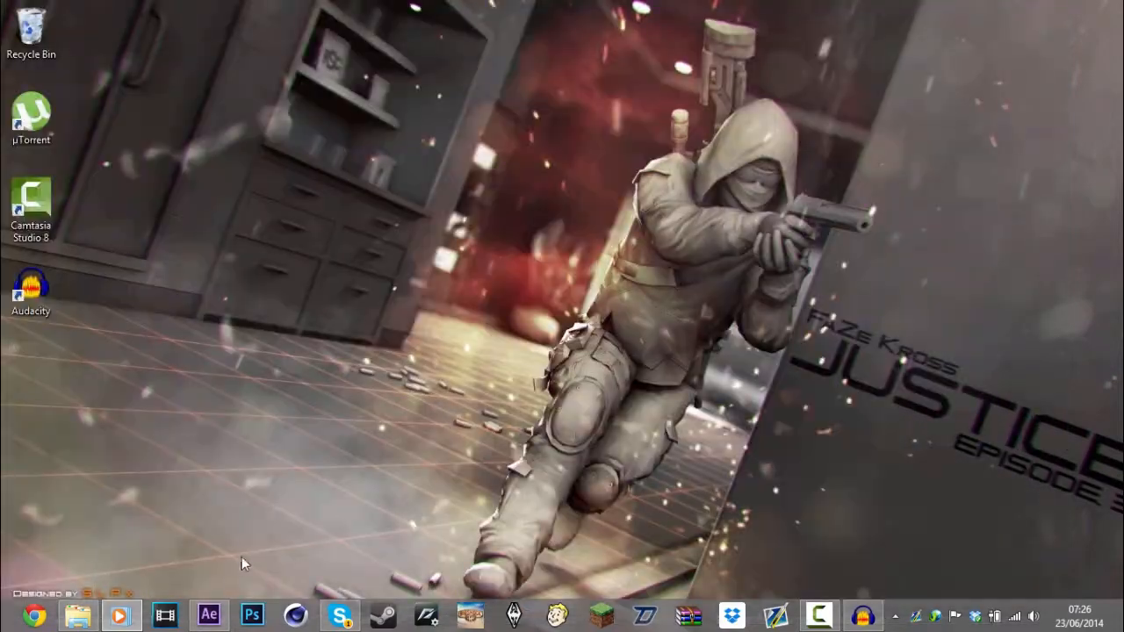
Switch to After Effects and import the Plaza video from the Element 3D MT Cinematics folder into the project.
click(209, 617)
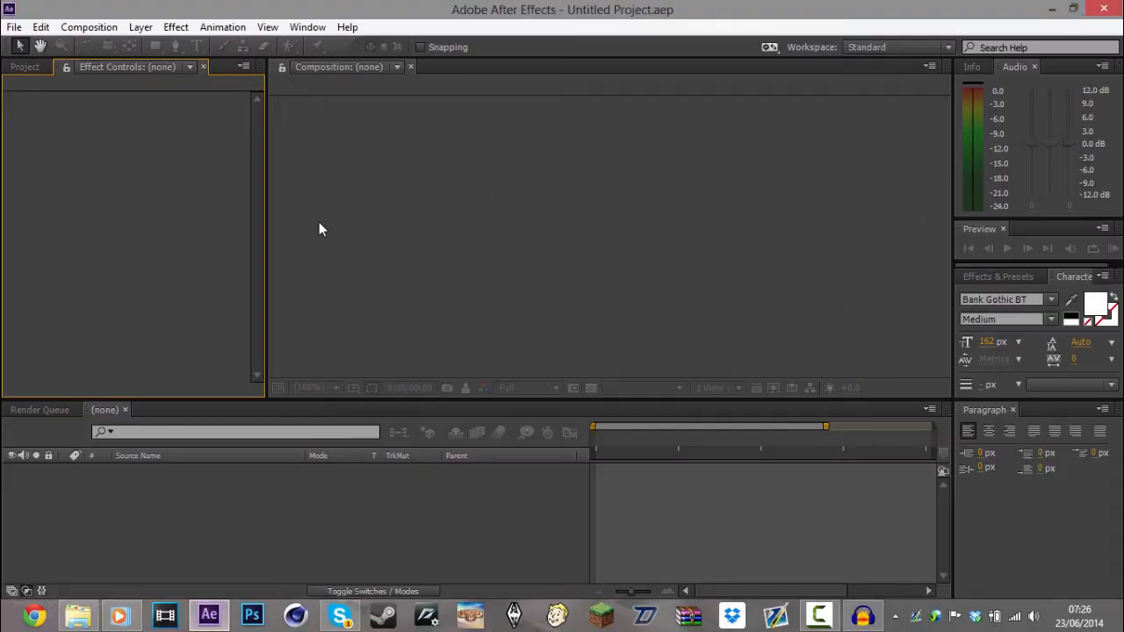
click(70, 620)
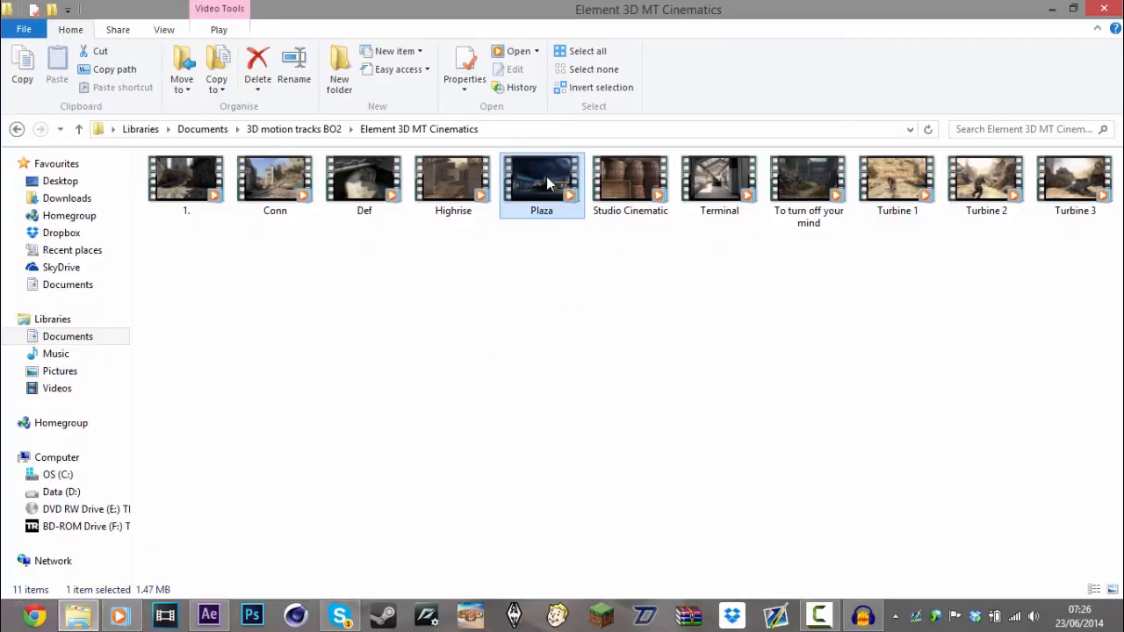
drag(546, 182, 50, 153)
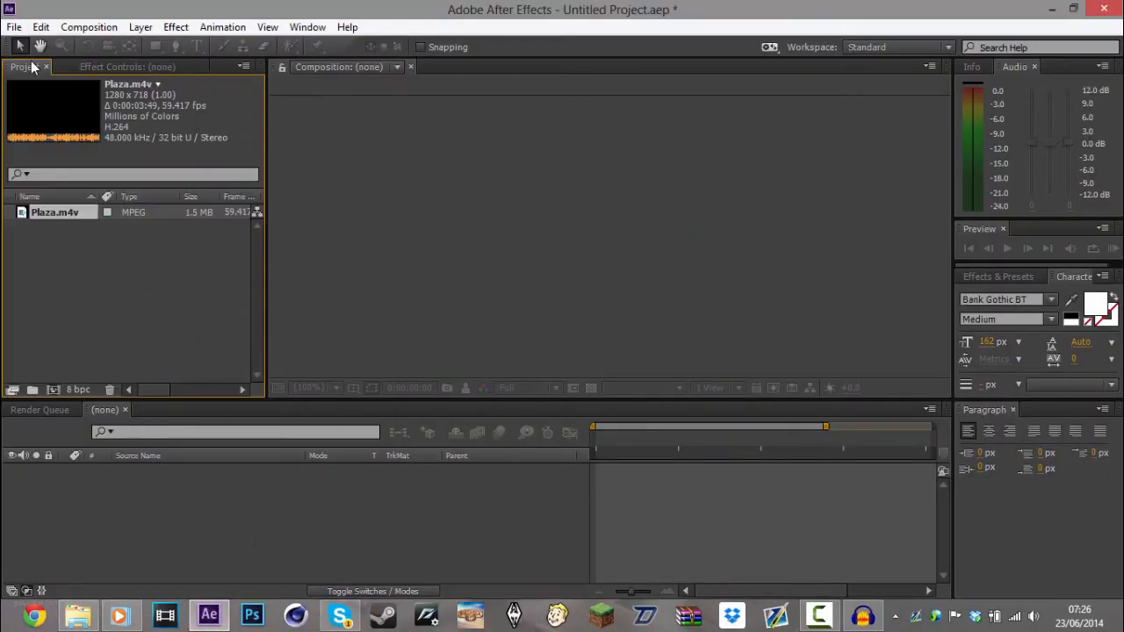
Create a composition from Plaza.m4v and run 3D camera tracking on its layer.
drag(61, 215, 175, 509)
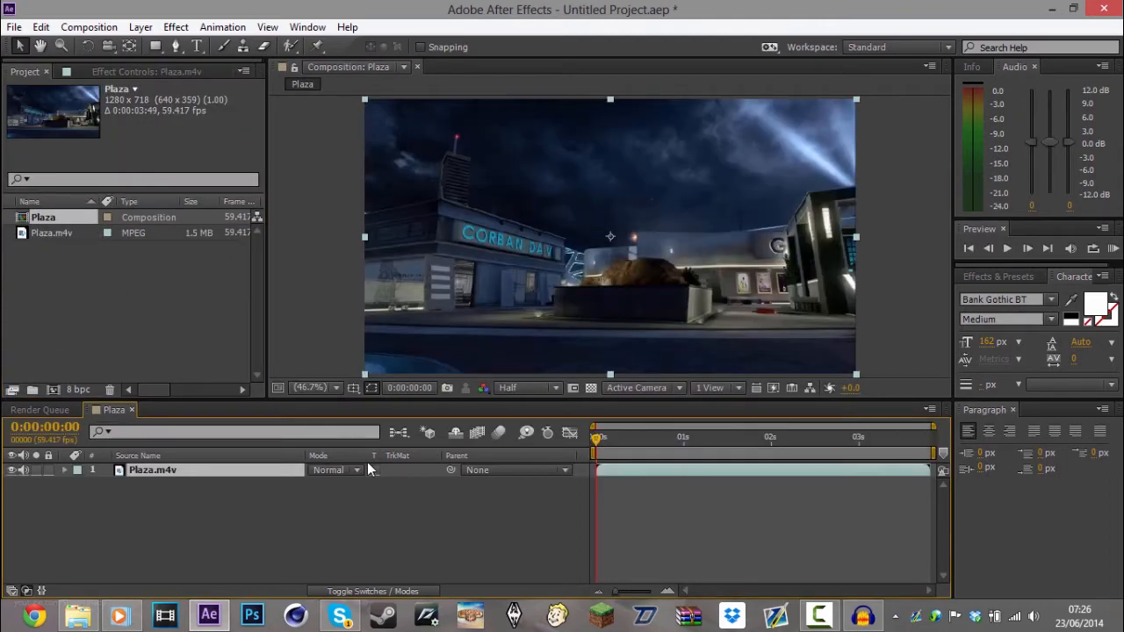
right_click(204, 476)
click(325, 534)
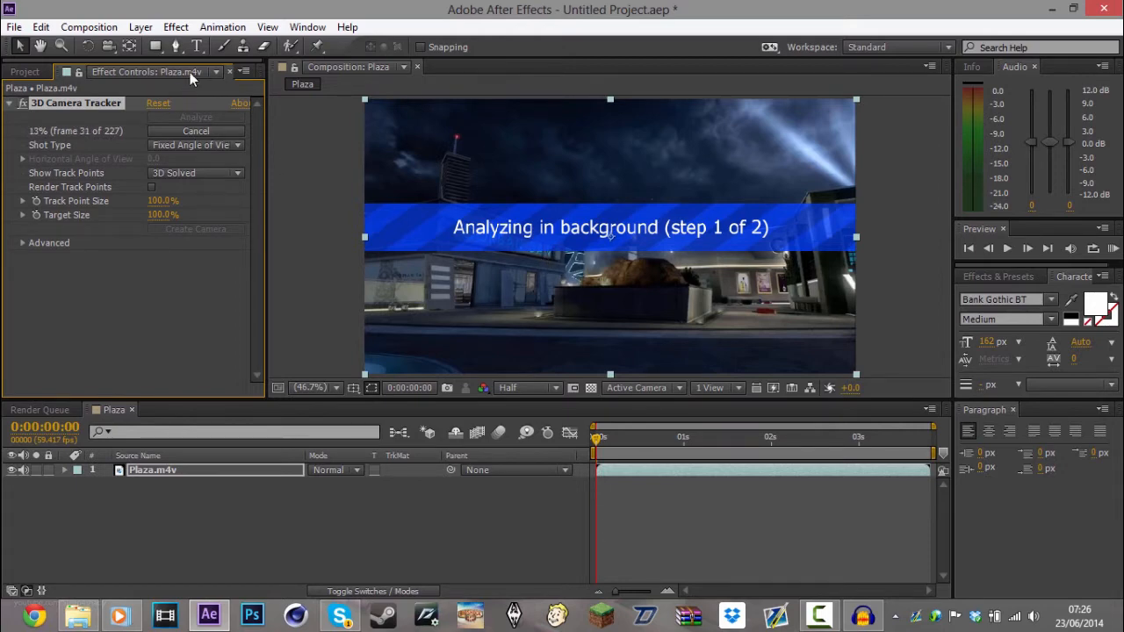
Add a text layer reading "presents" over the upper part of the footage and hide that layer.
click(195, 46)
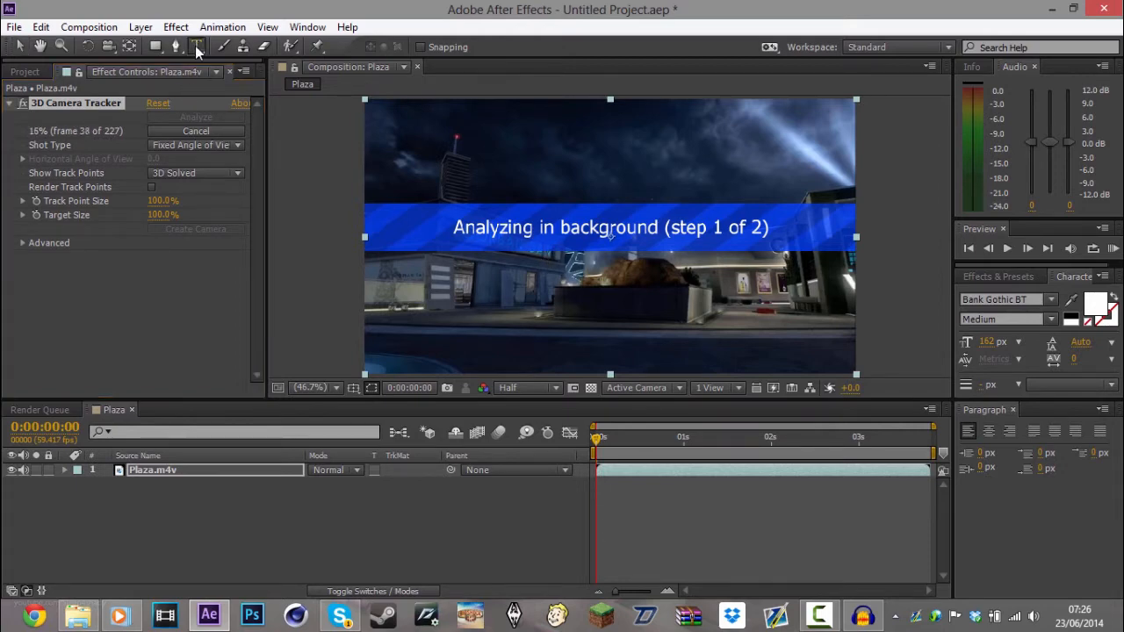
click(522, 189)
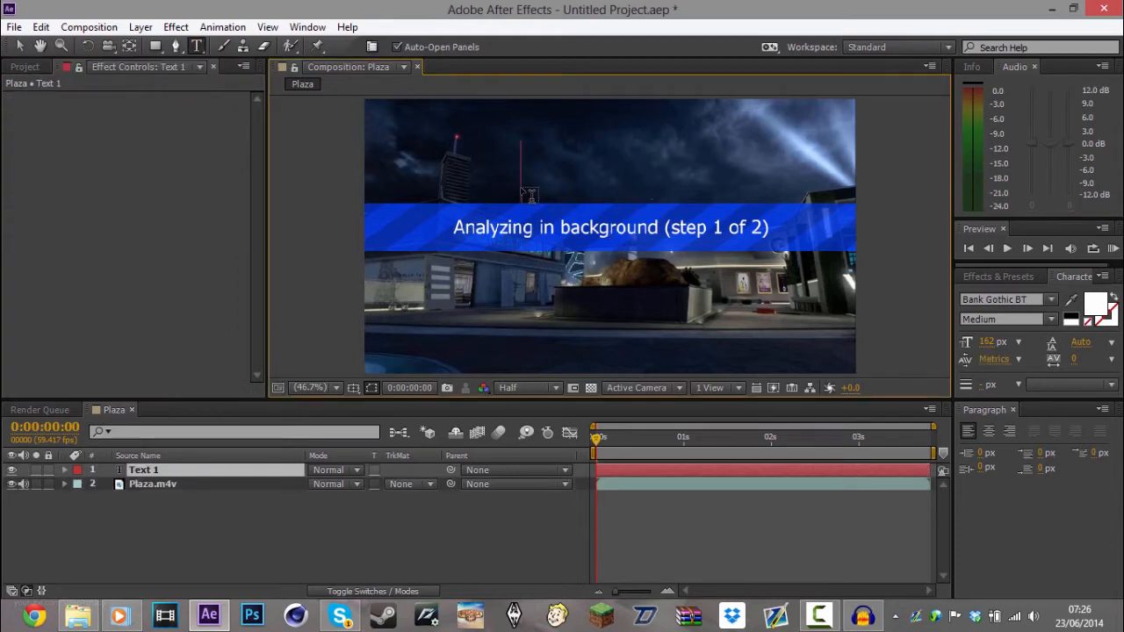
text(PRES)
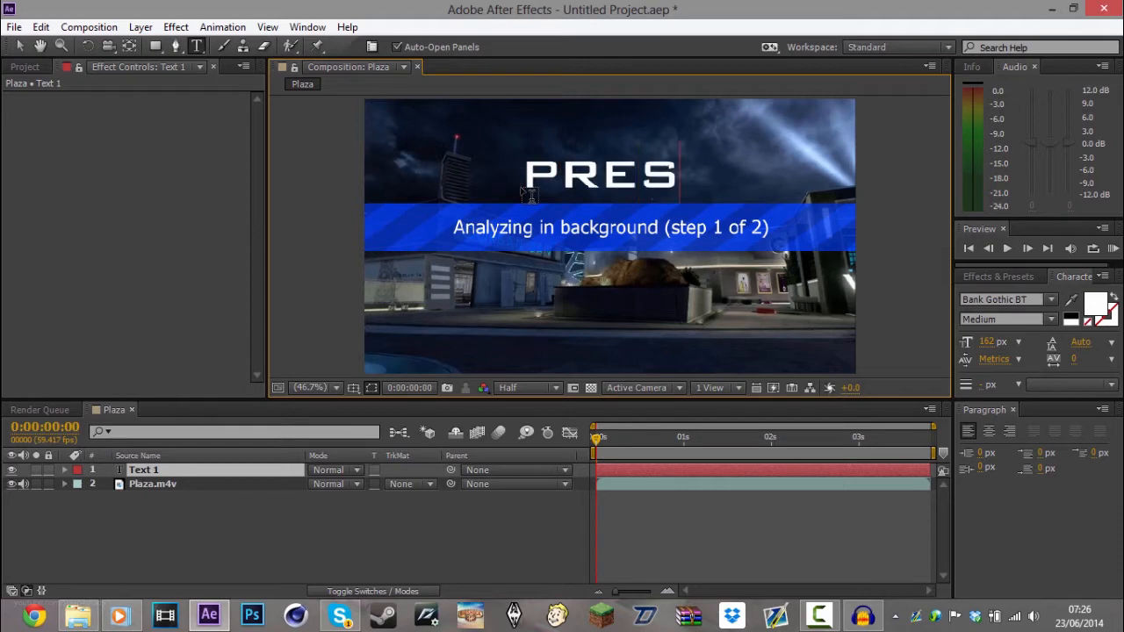
text(ENTS)
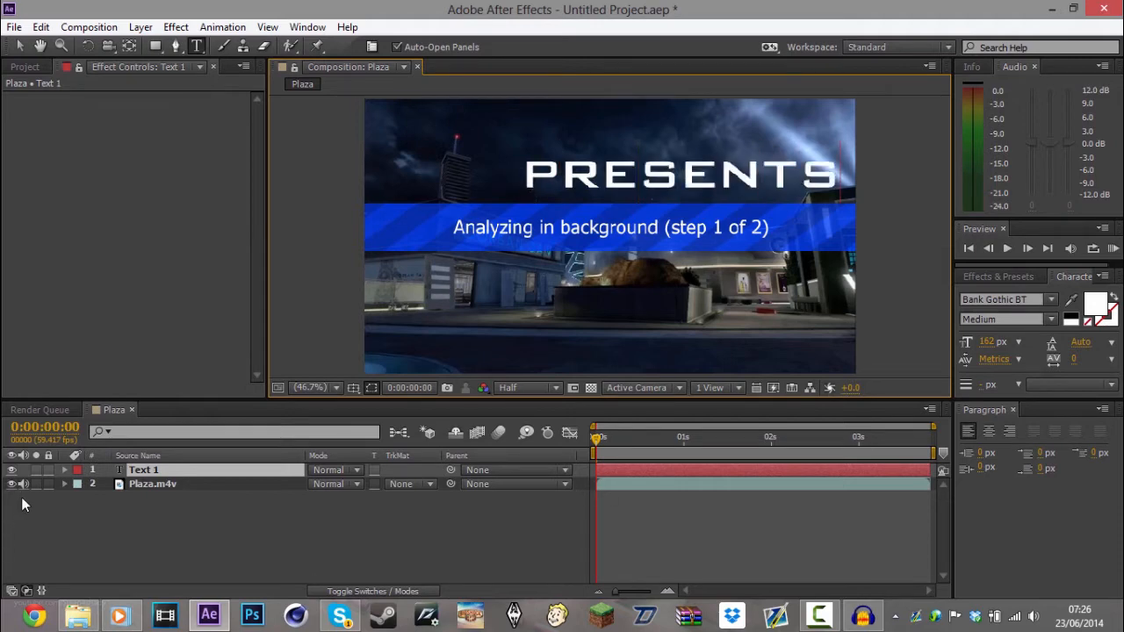
click(12, 470)
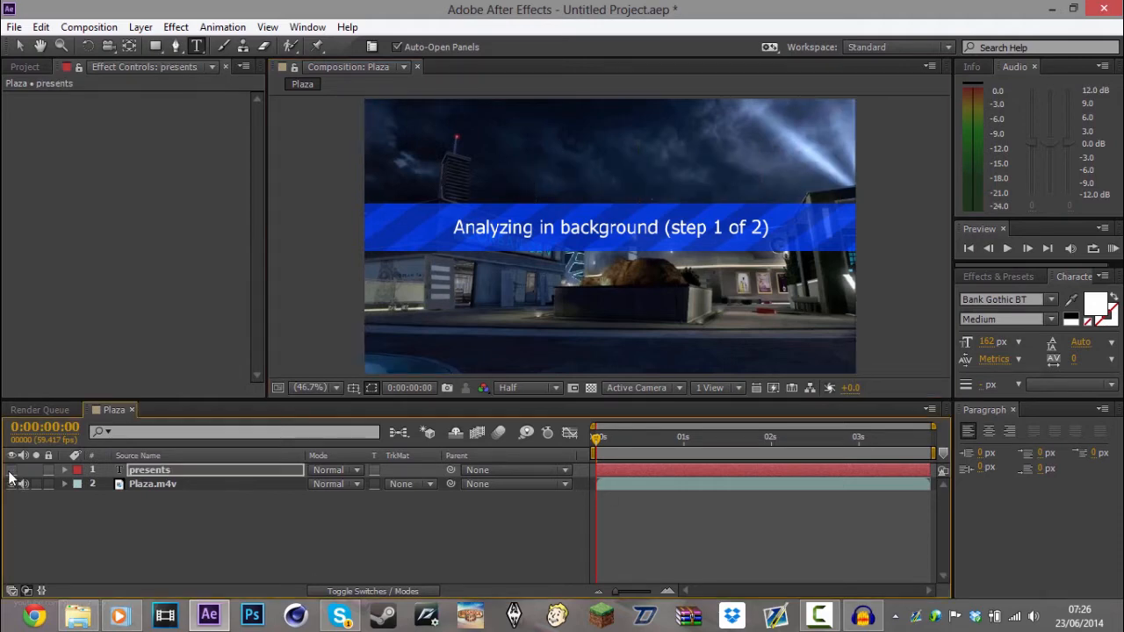
Create a black composition-size solid named "element" above the presents layer.
click(228, 473)
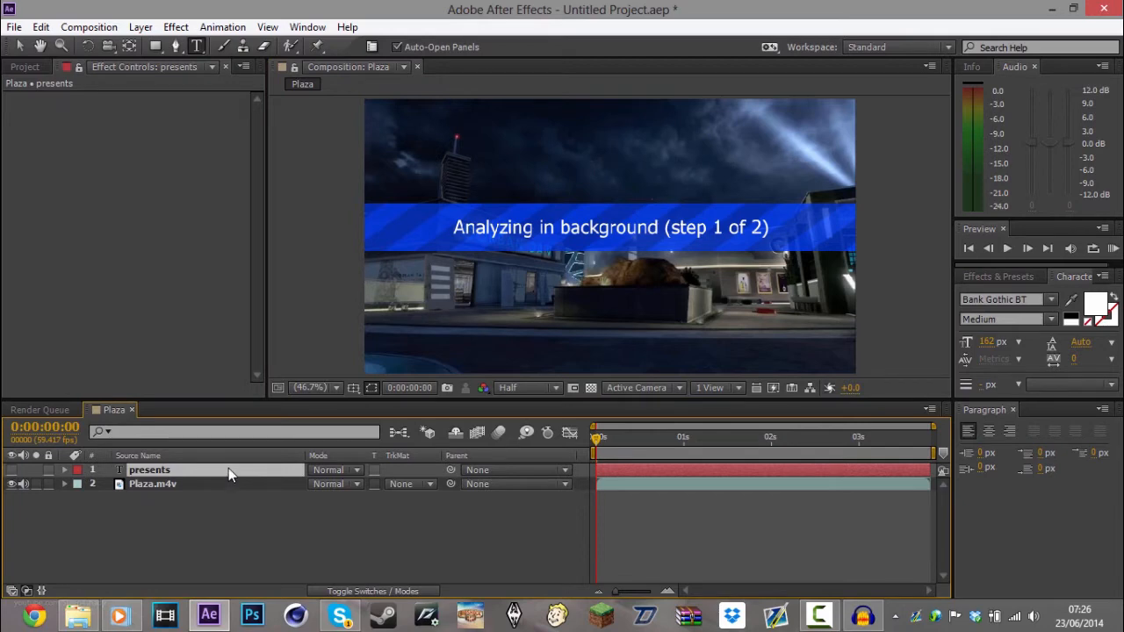
key(ctrl+y)
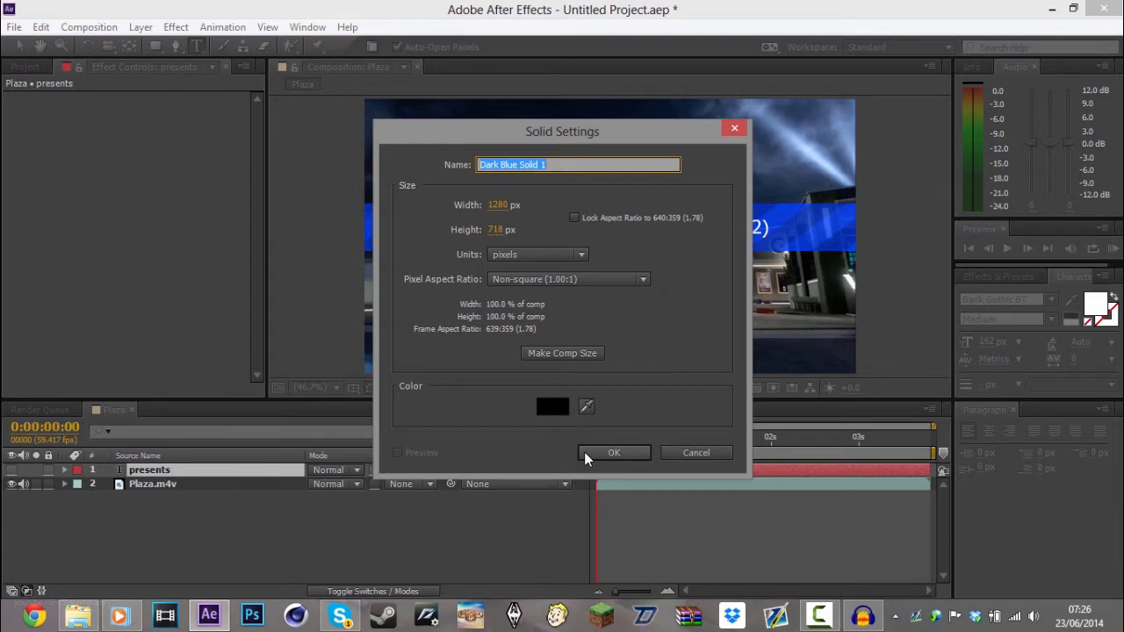
text(element)
click(583, 451)
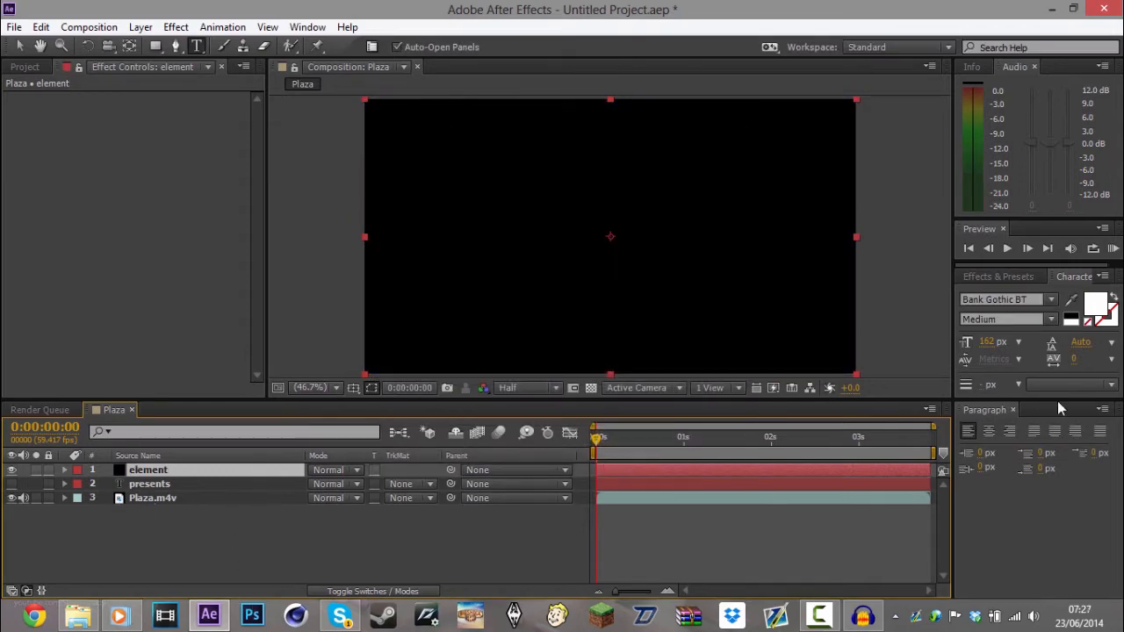
Find the Video Copilot Element effect and apply it to the element solid.
click(983, 277)
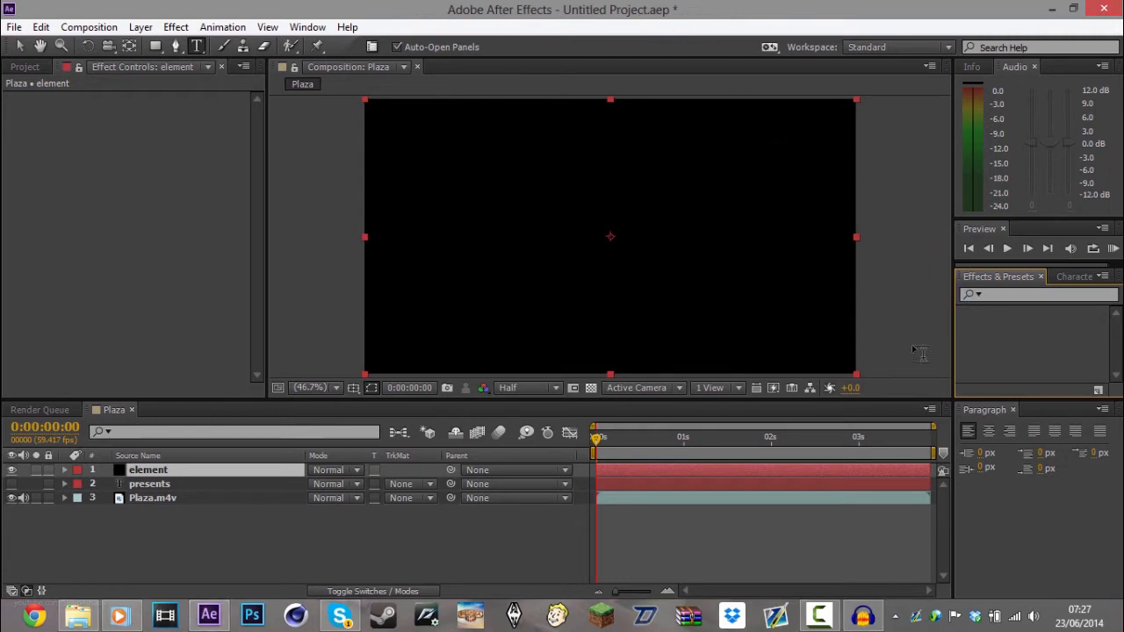
click(994, 295)
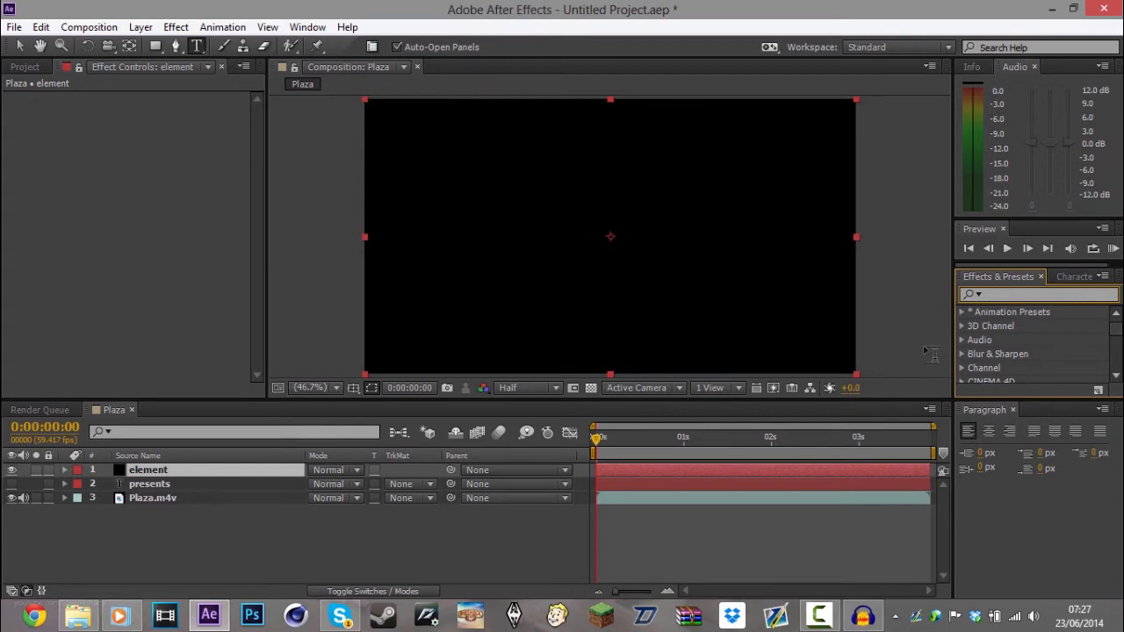
text(elemen)
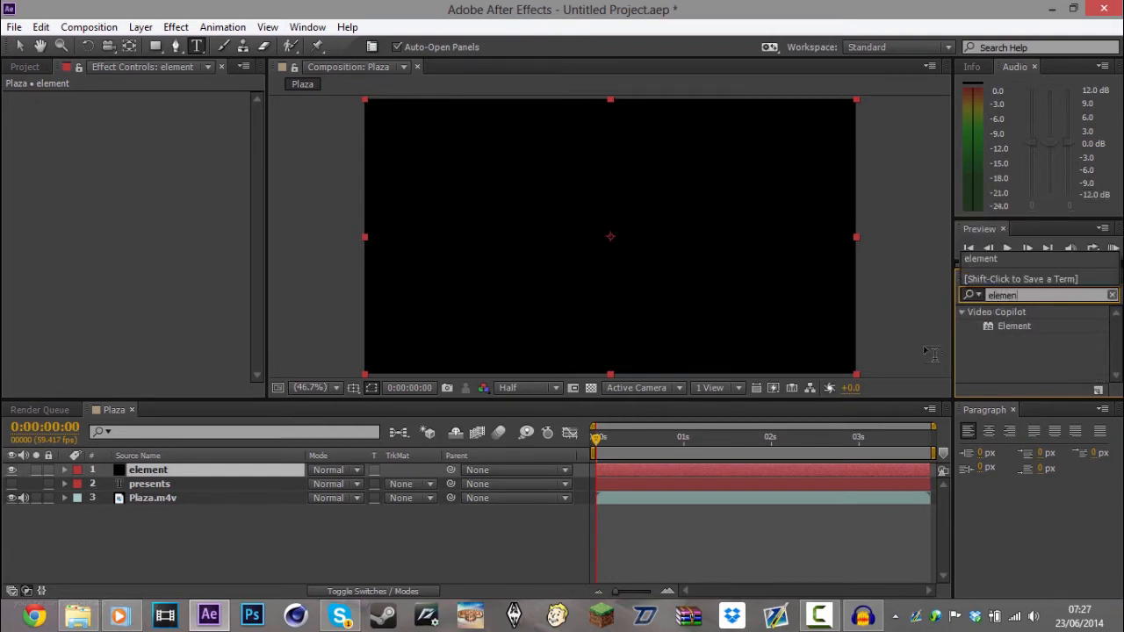
text(t)
drag(1014, 326, 197, 468)
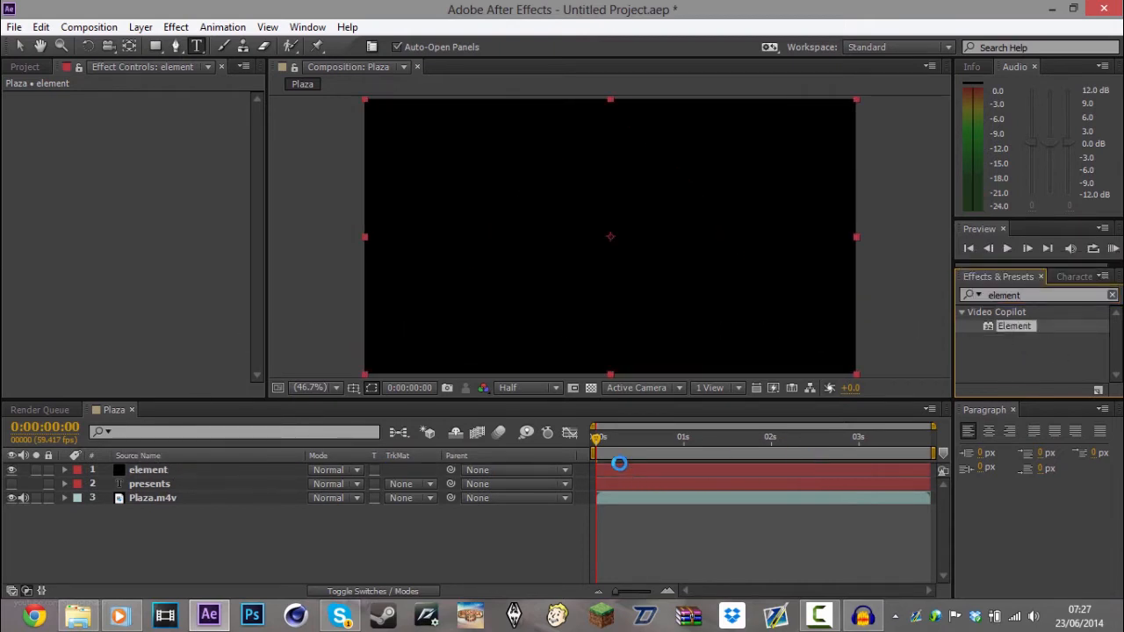
click(617, 346)
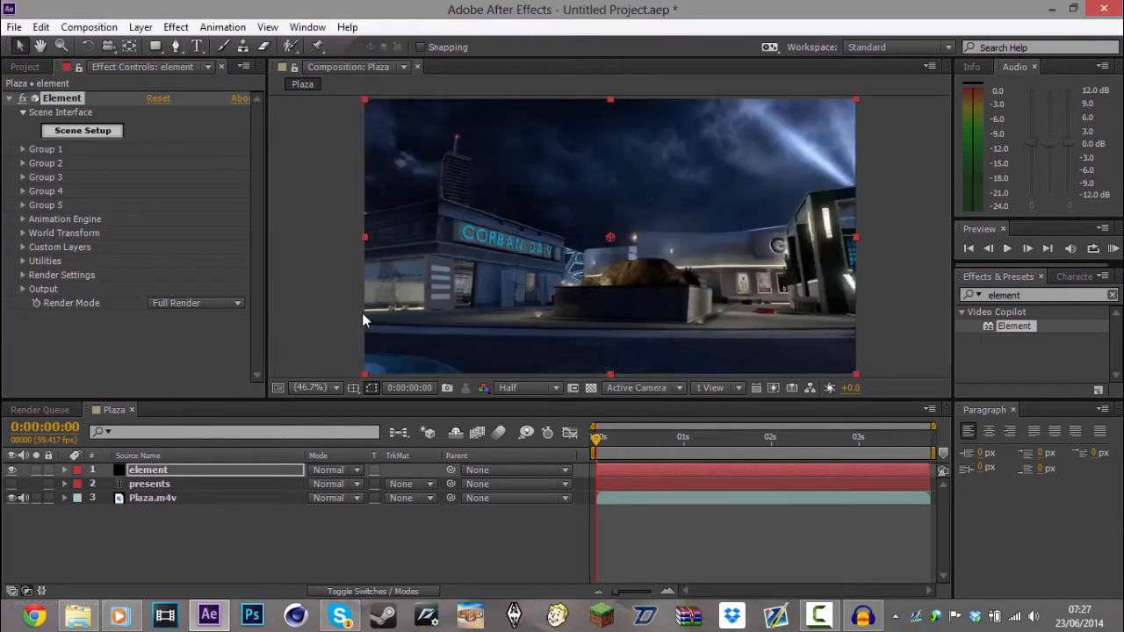
Duplicate the Plaza.m4v footage layer, keeping only one extra copy.
click(194, 497)
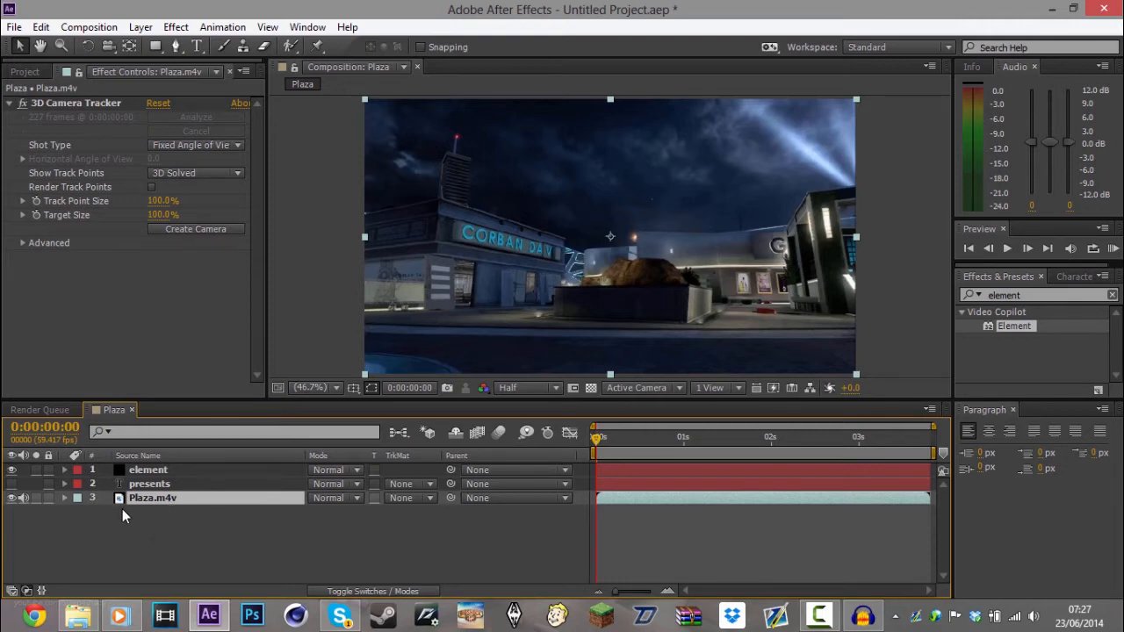
key(ctrl+d)
key(ctrl+d)
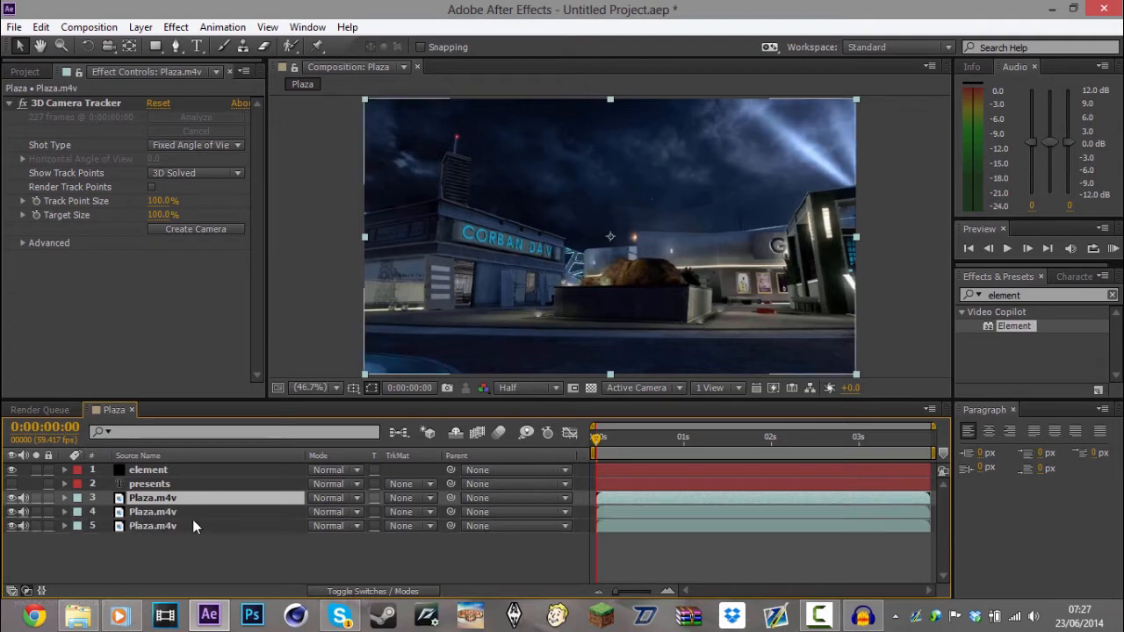
key(Delete)
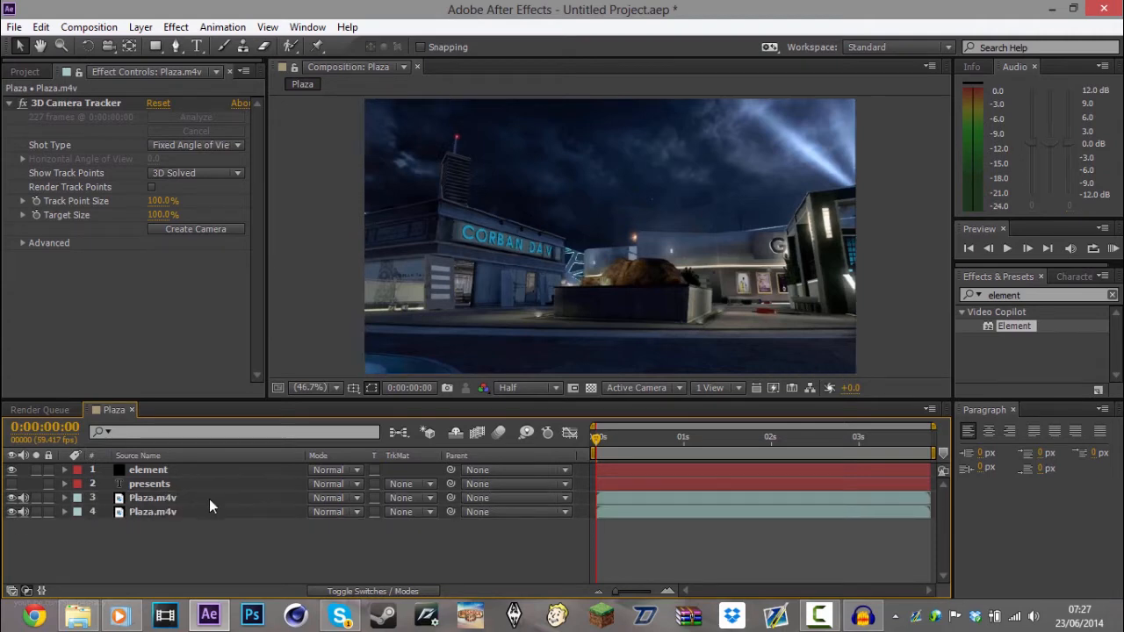
Remove the 3D Camera Tracker effect from the upper Plaza.m4v layer.
click(209, 499)
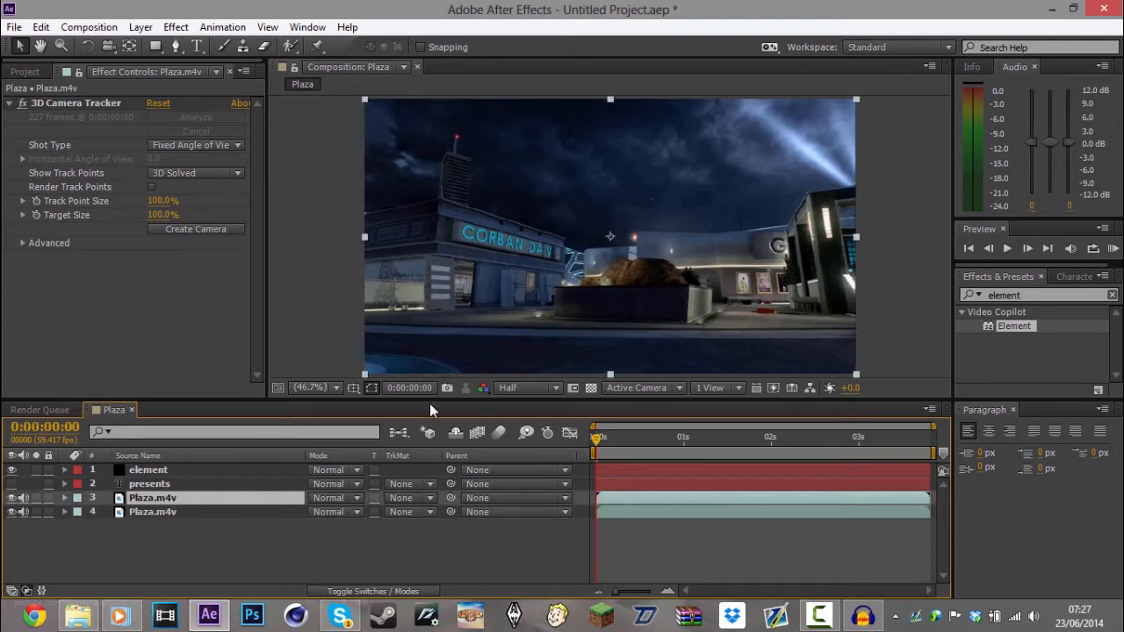
click(95, 103)
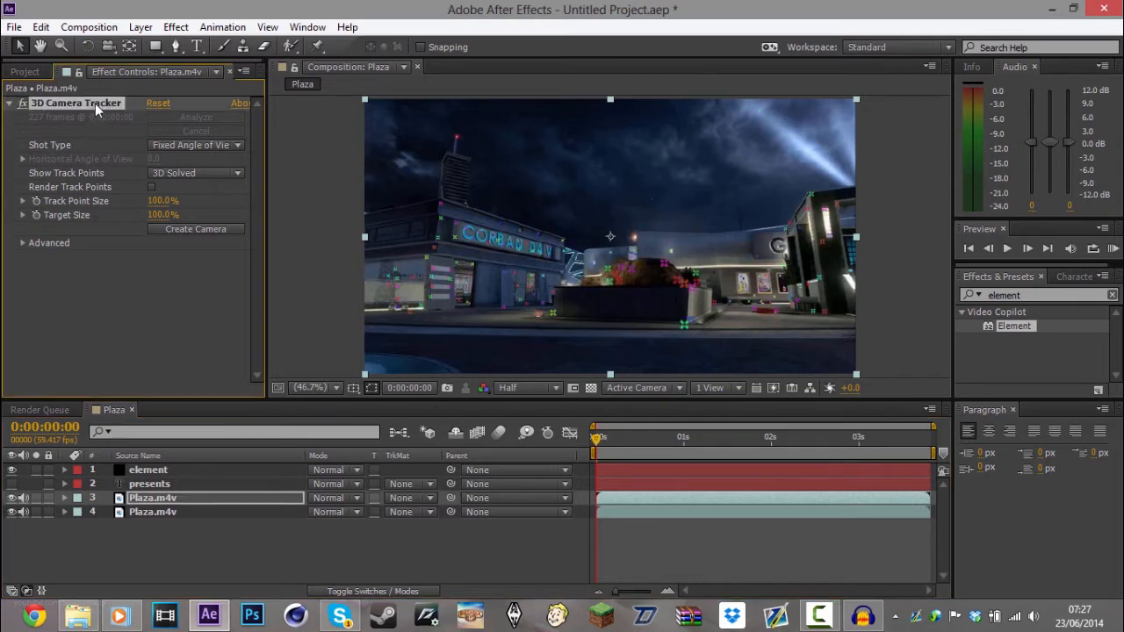
key(Delete)
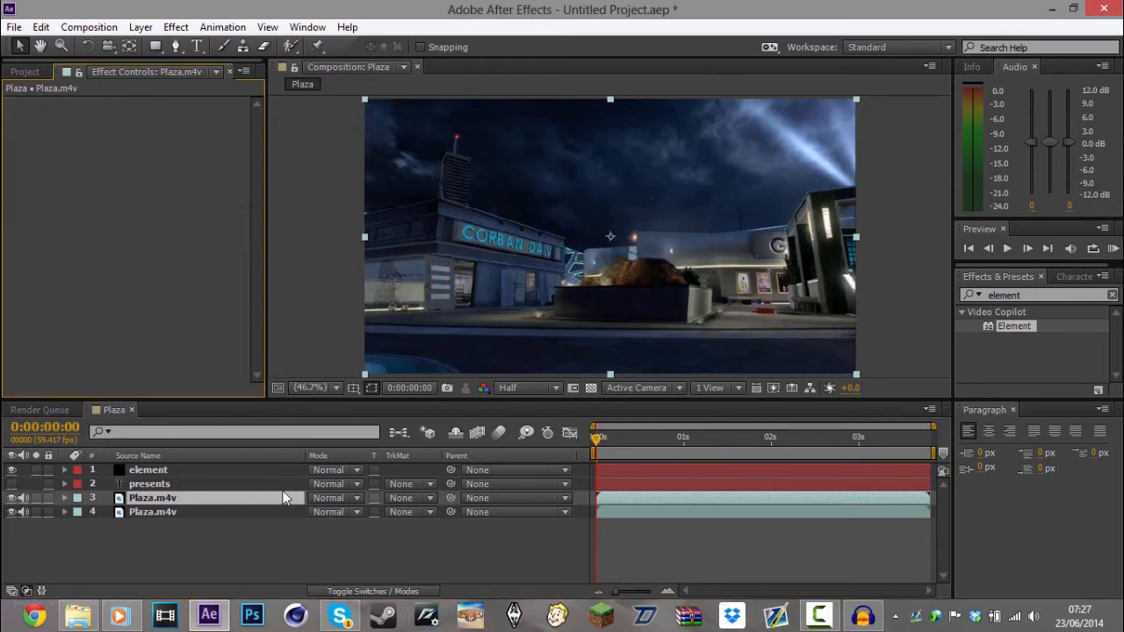
Rename the upper Plaza.m4v layer to "enviroment".
click(284, 508)
key(Return)
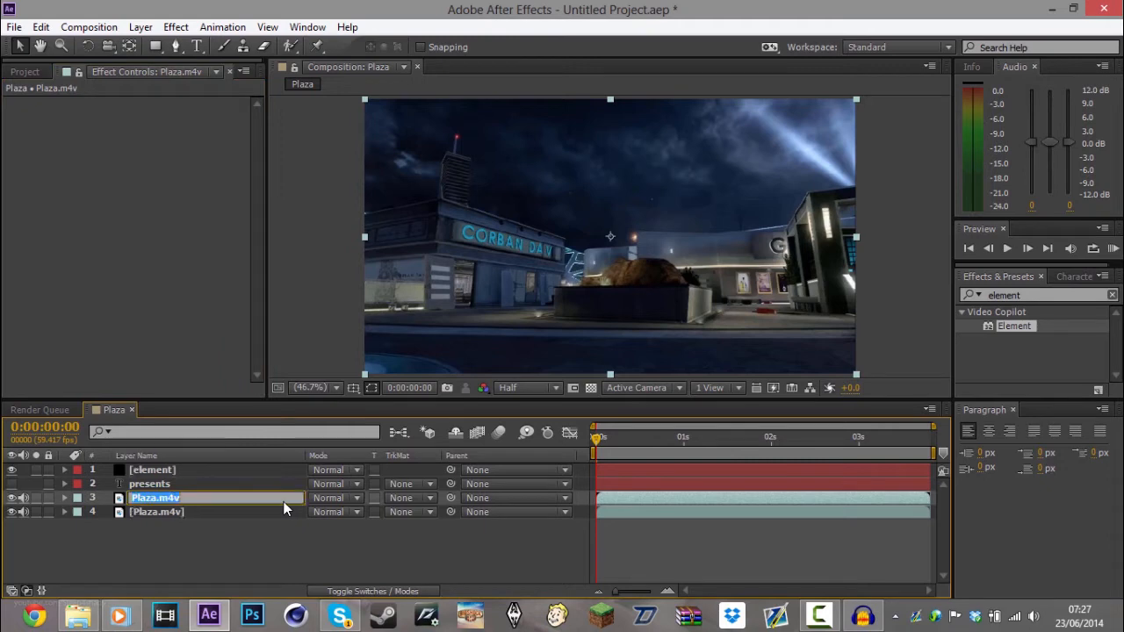
text(enviroment)
key(Return)
click(271, 513)
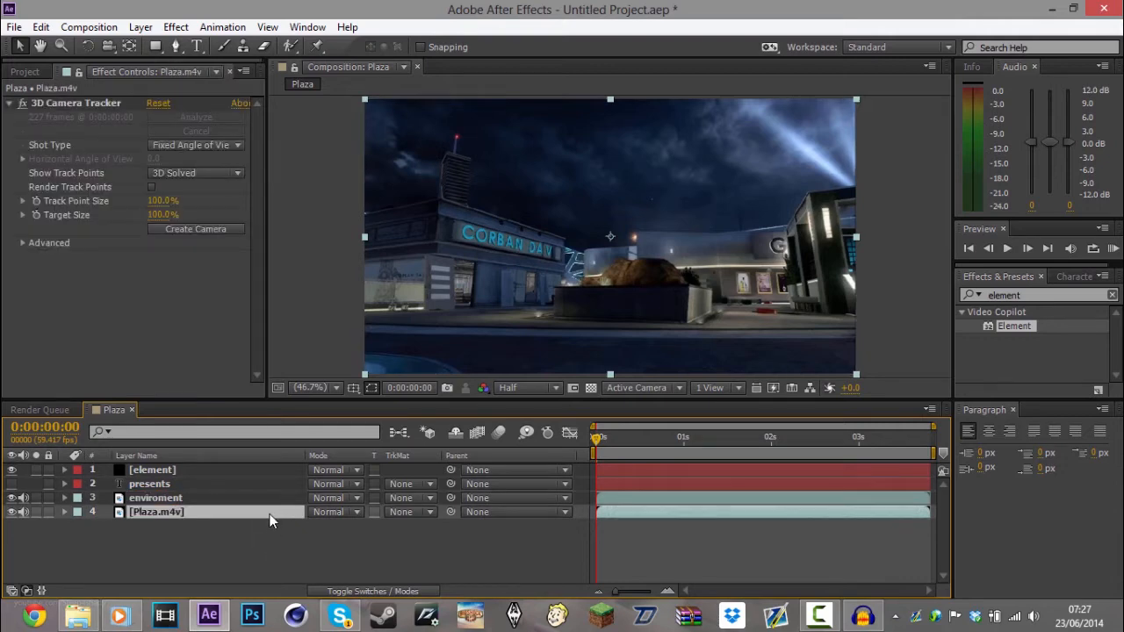
In the element layer's Element effect, set Path Layer 1 of Custom Text and Masks to the presents layer.
click(237, 473)
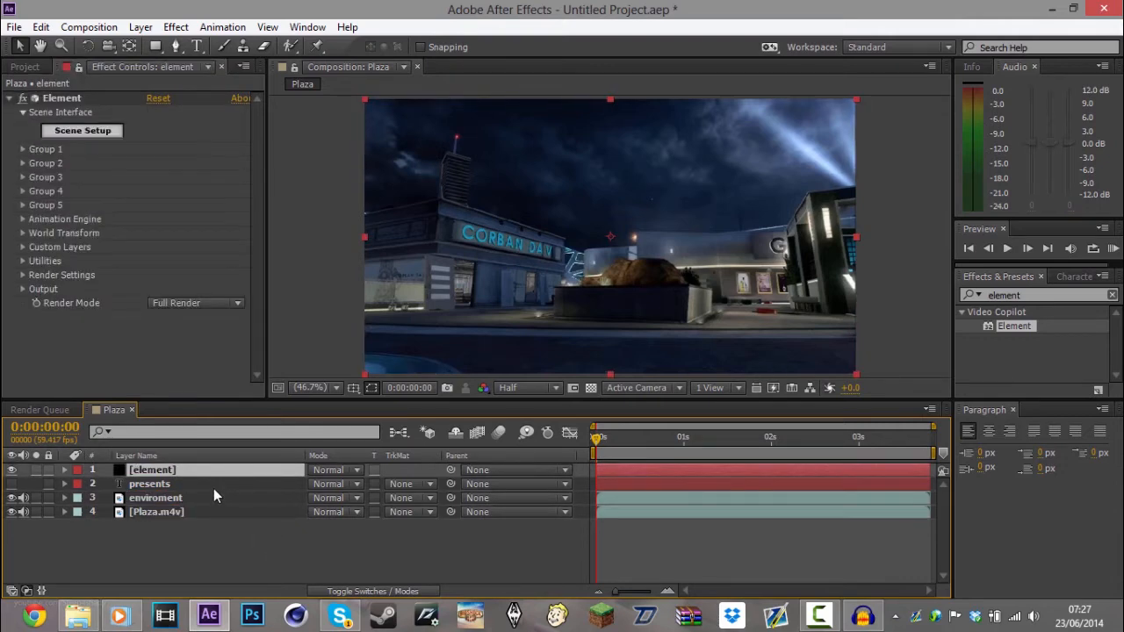
click(23, 248)
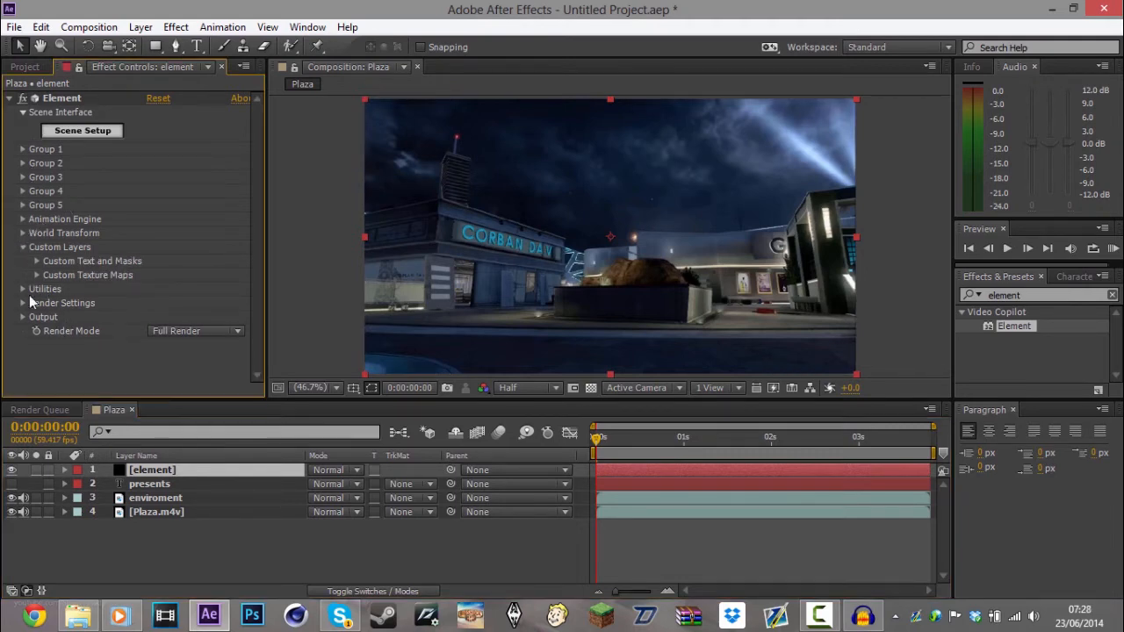
click(36, 261)
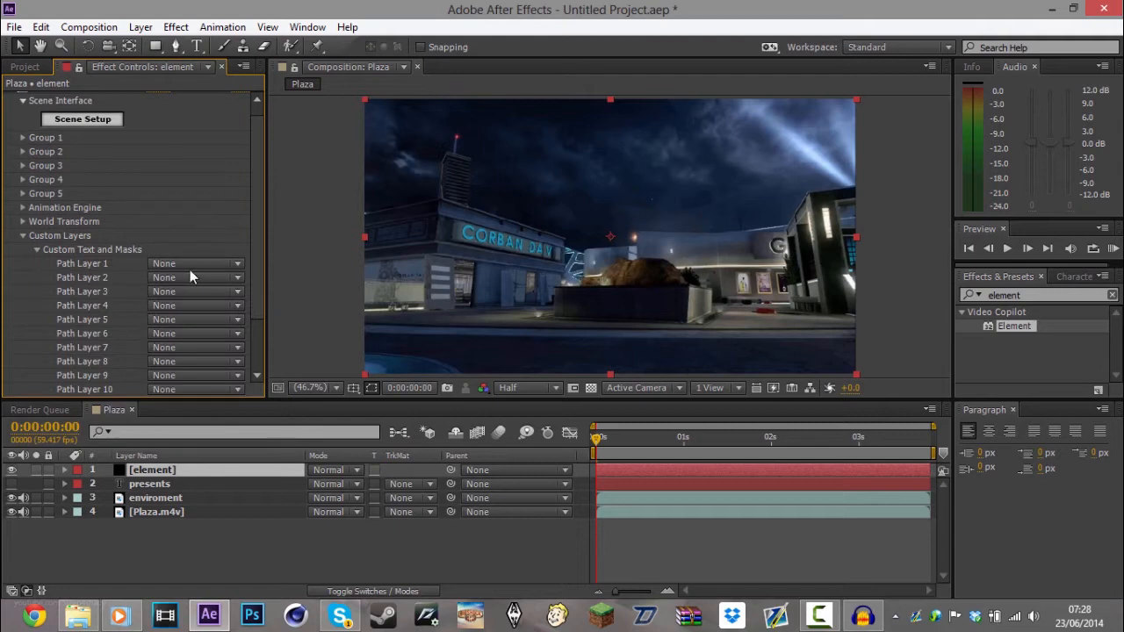
click(214, 264)
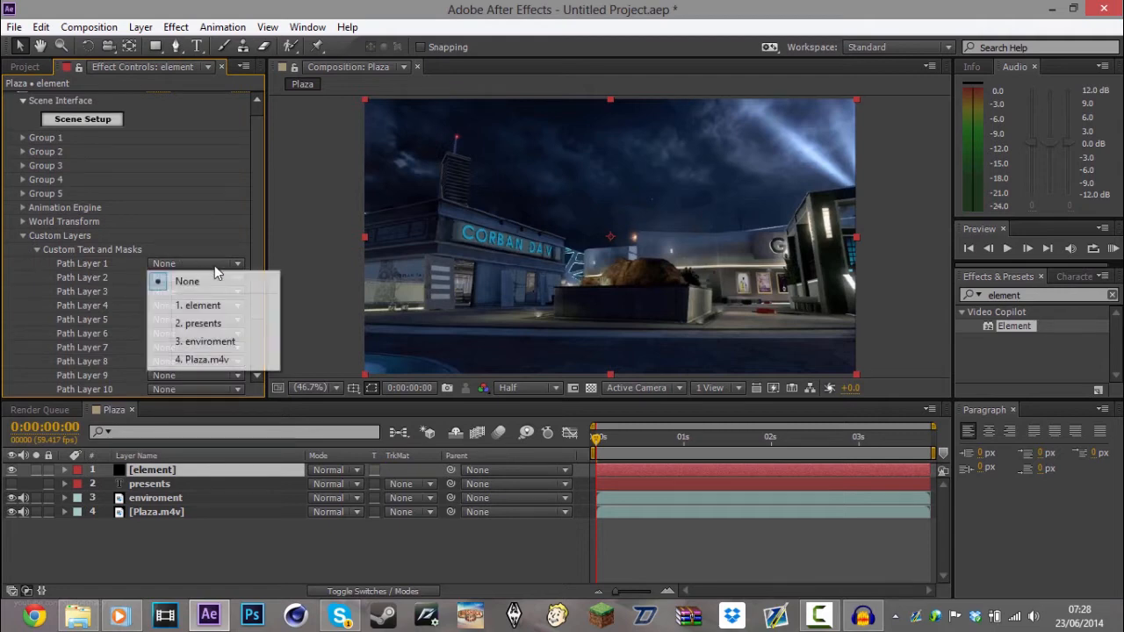
click(238, 324)
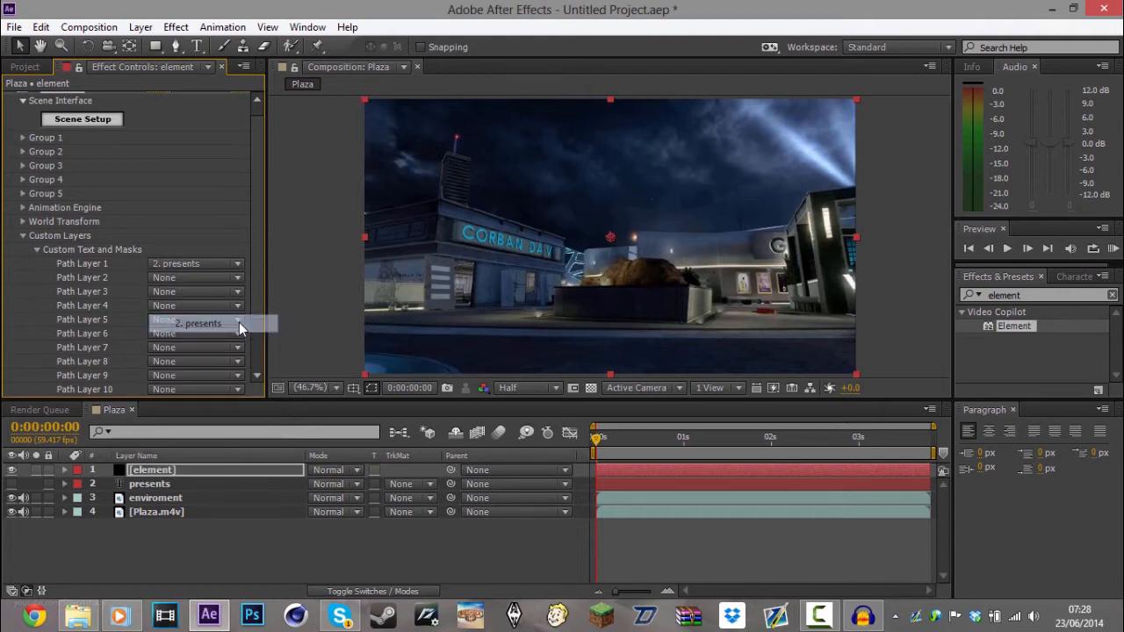
click(37, 249)
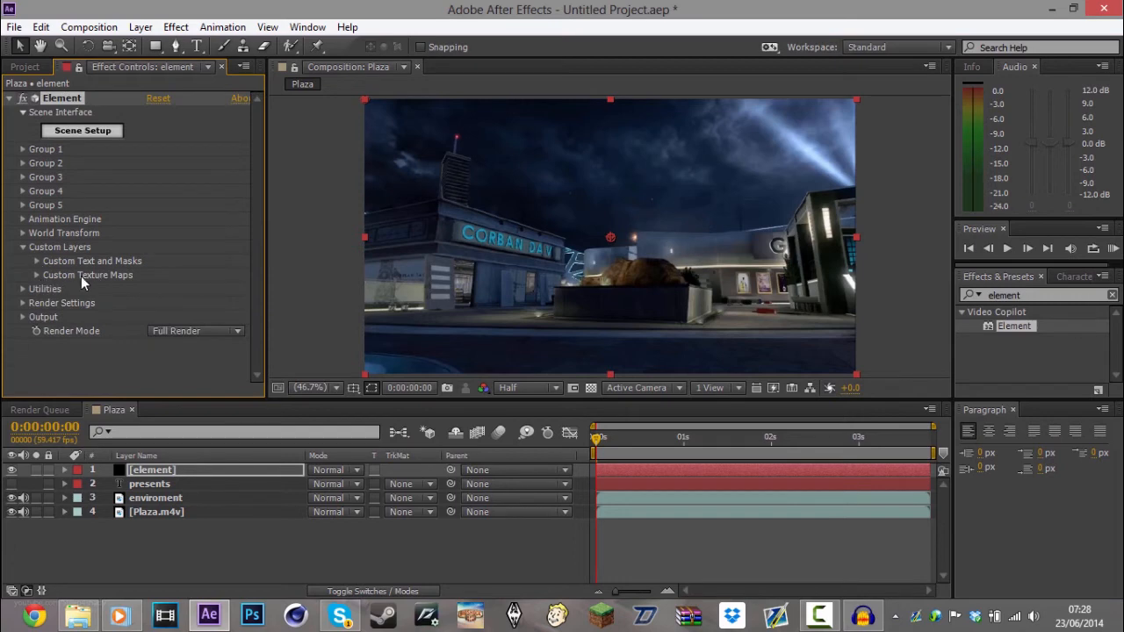
In the Element effect's Custom Texture Maps, set Layer 1 to the enviroment layer.
click(36, 276)
click(195, 265)
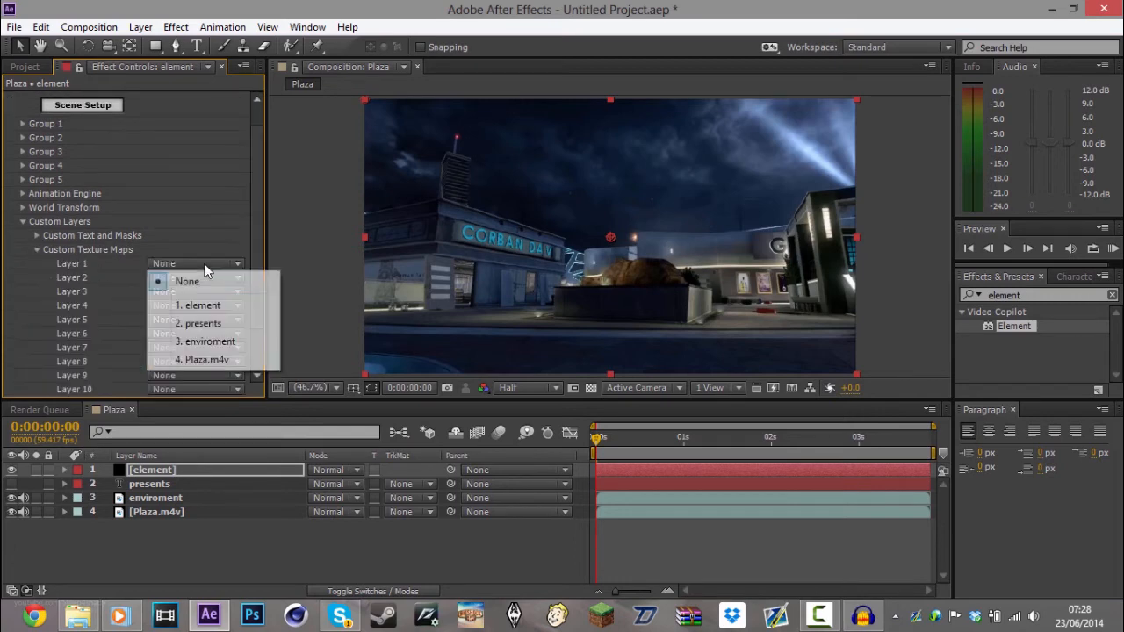
click(230, 341)
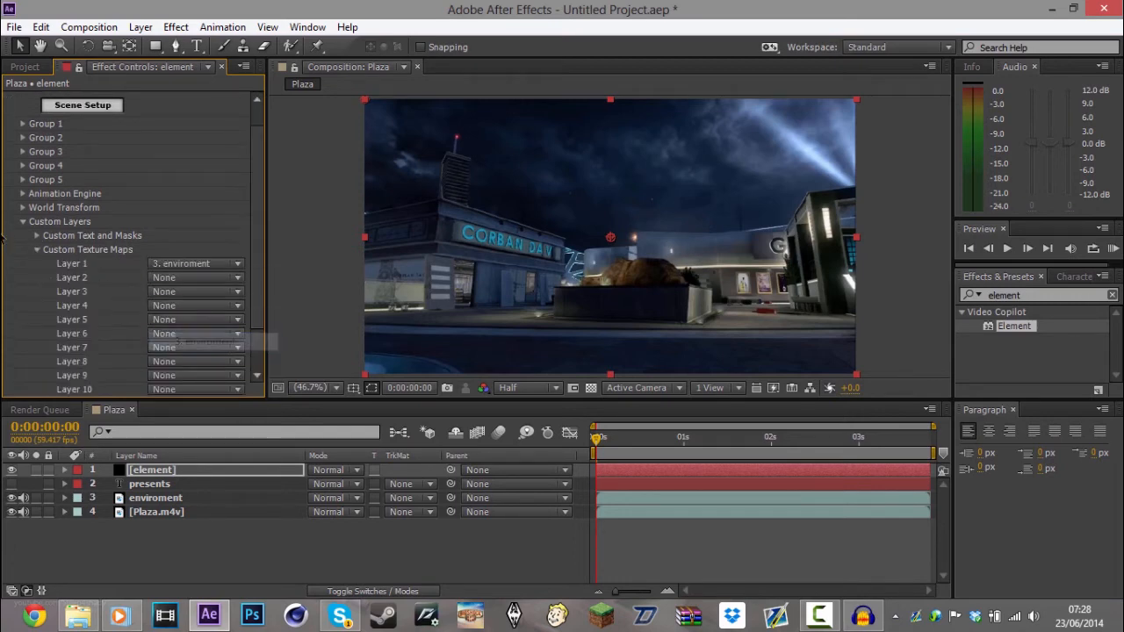
click(36, 249)
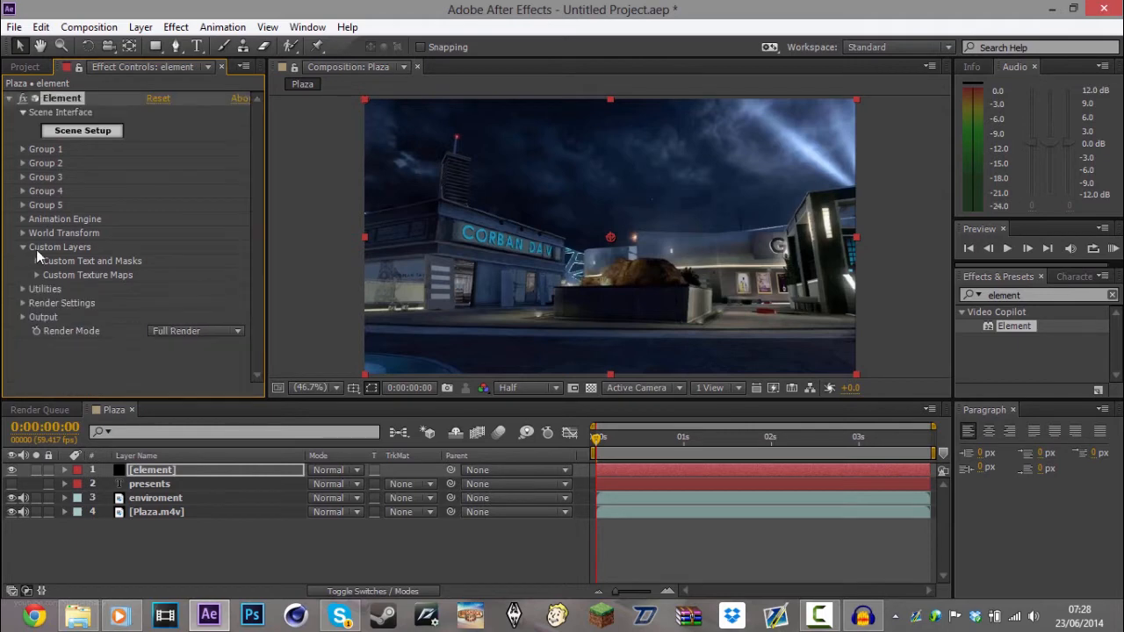
Open Element's Scene Setup, extrude the presents text path, and orbit the preview to inspect the 3D model.
click(98, 135)
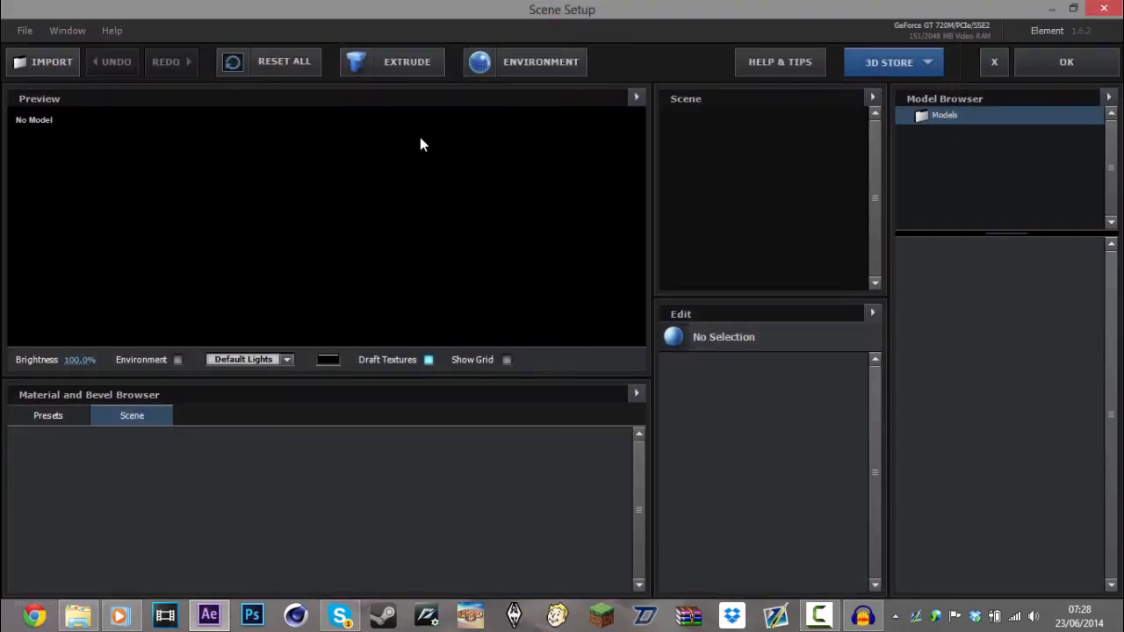
click(397, 65)
drag(405, 247, 303, 275)
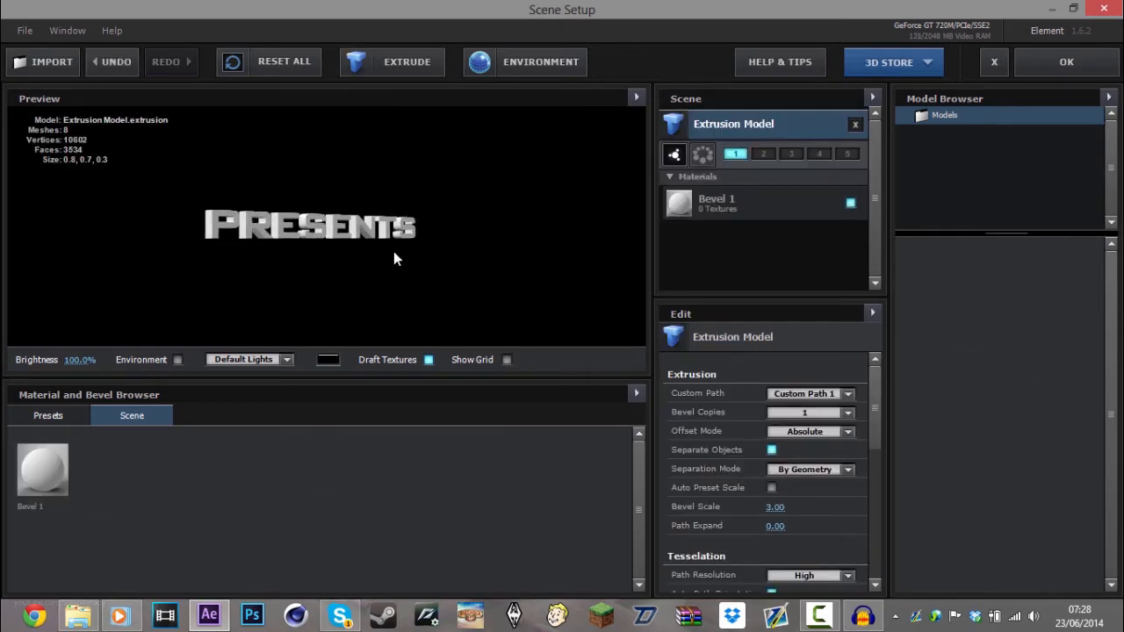
Set the scene's environment texture to Custom Layer 1 [Plaza.m4v] and accept it.
click(532, 66)
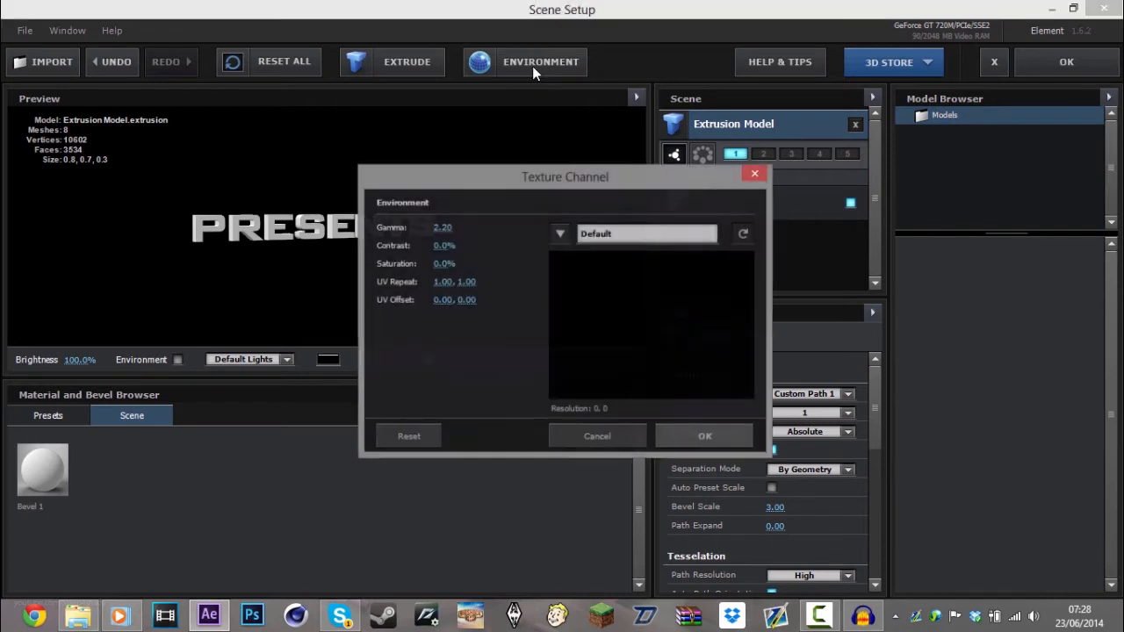
click(562, 234)
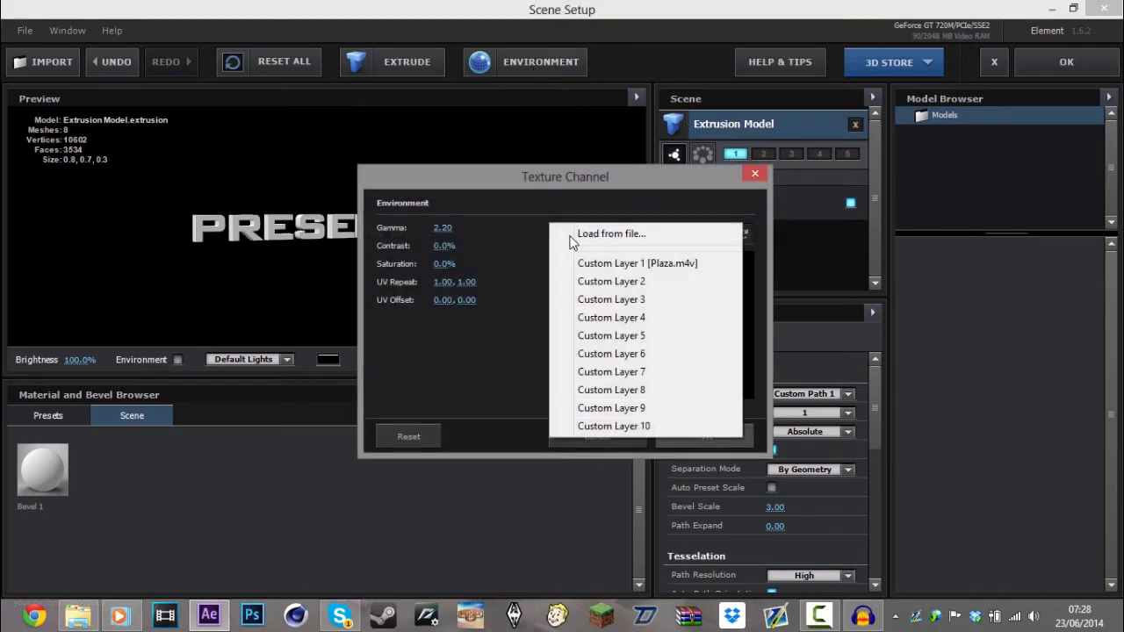
click(671, 262)
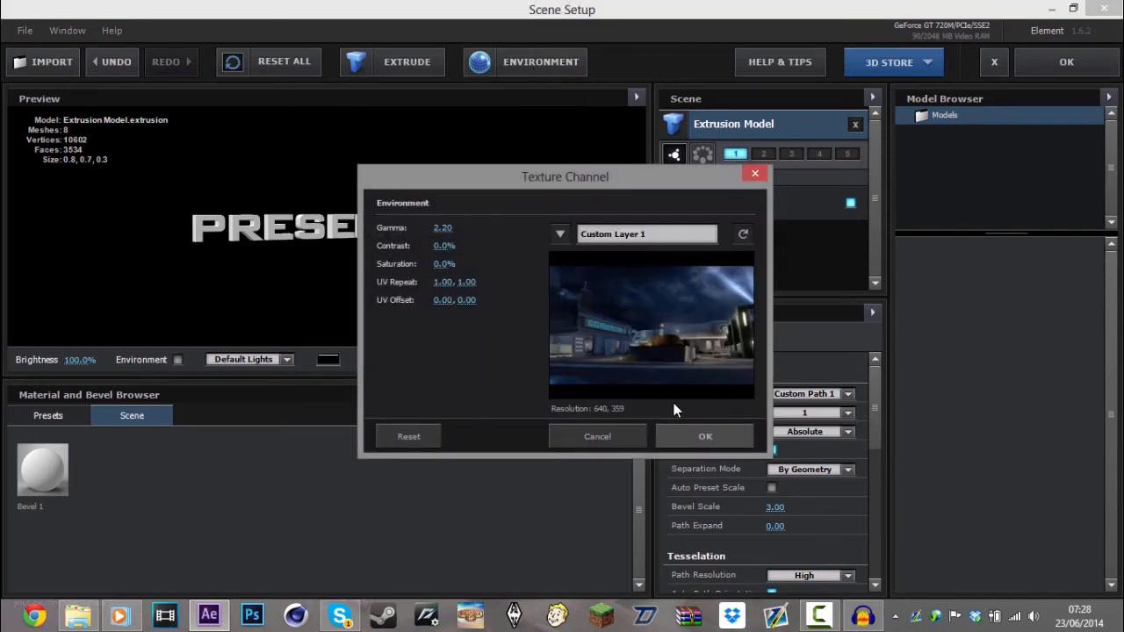
click(690, 436)
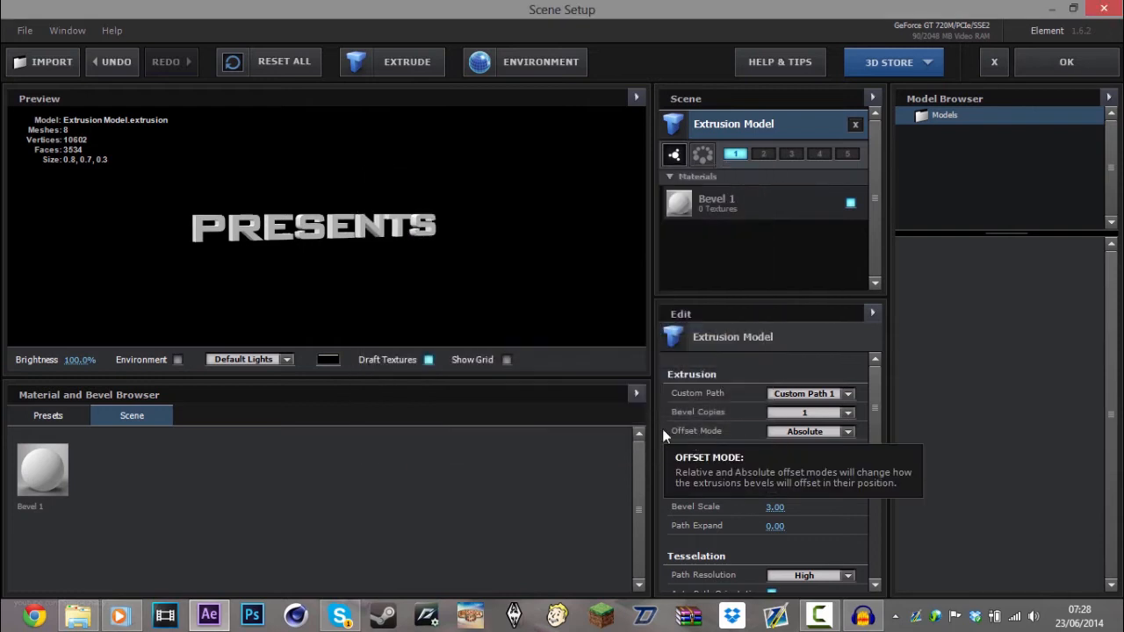
click(63, 416)
click(112, 414)
click(62, 412)
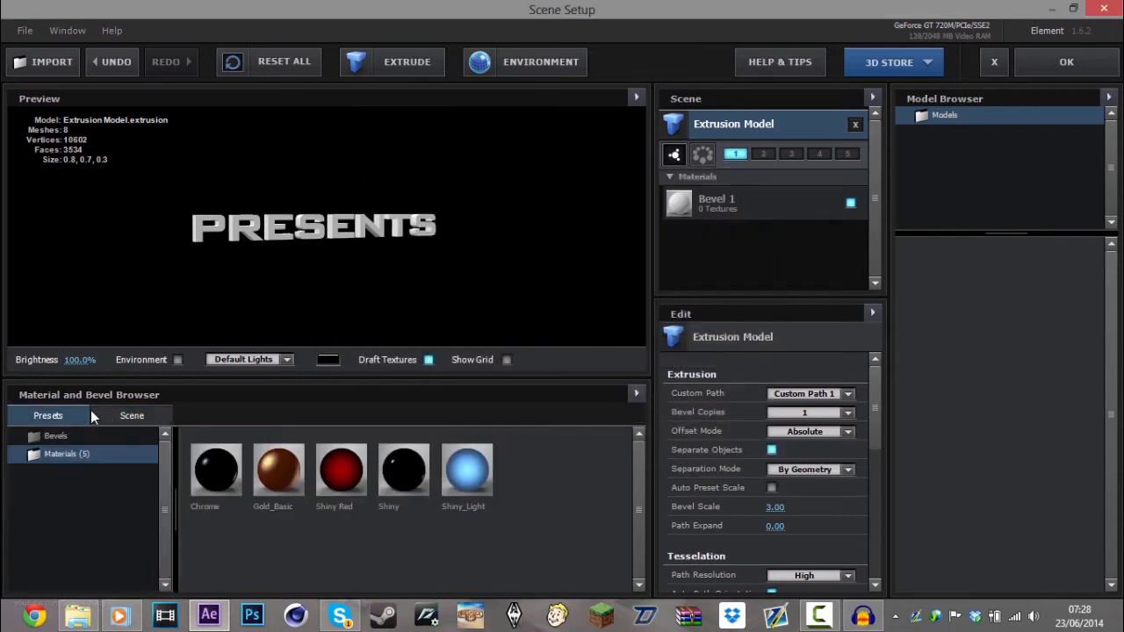
click(101, 412)
click(77, 413)
click(104, 414)
click(77, 416)
click(104, 416)
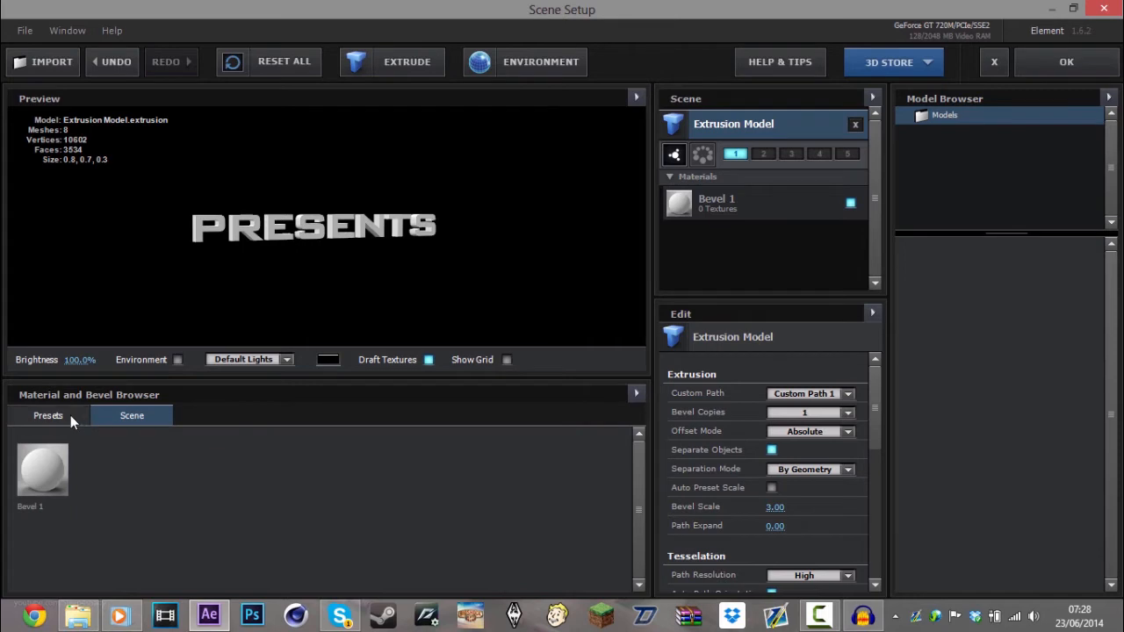
click(70, 415)
click(101, 414)
click(72, 414)
click(99, 414)
click(81, 415)
click(100, 414)
Set the Bevel 1 material's diffuse color to light blue, 42B9F7.
scroll(859, 453, down, 4)
click(753, 211)
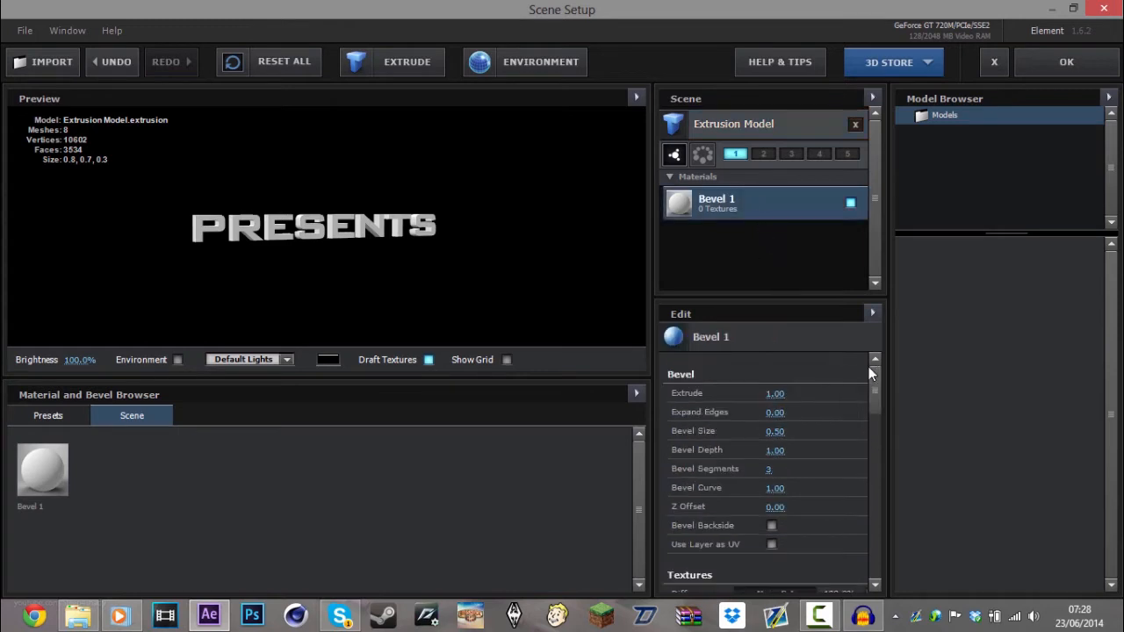
scroll(869, 373, down, 8)
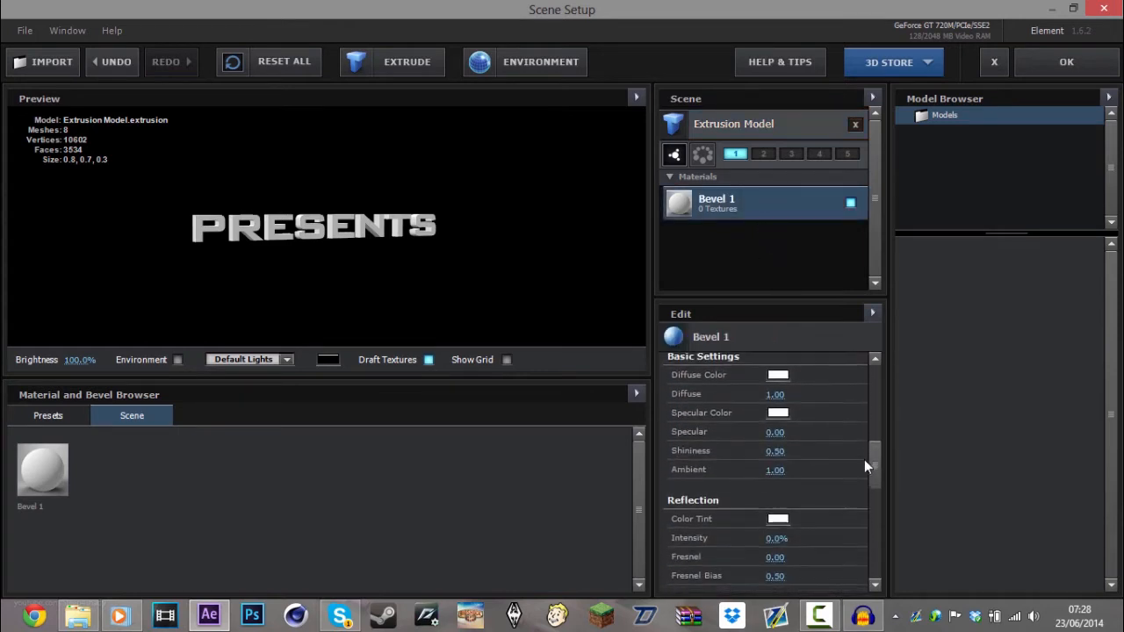
scroll(862, 456, down, 1)
scroll(856, 455, up, 2)
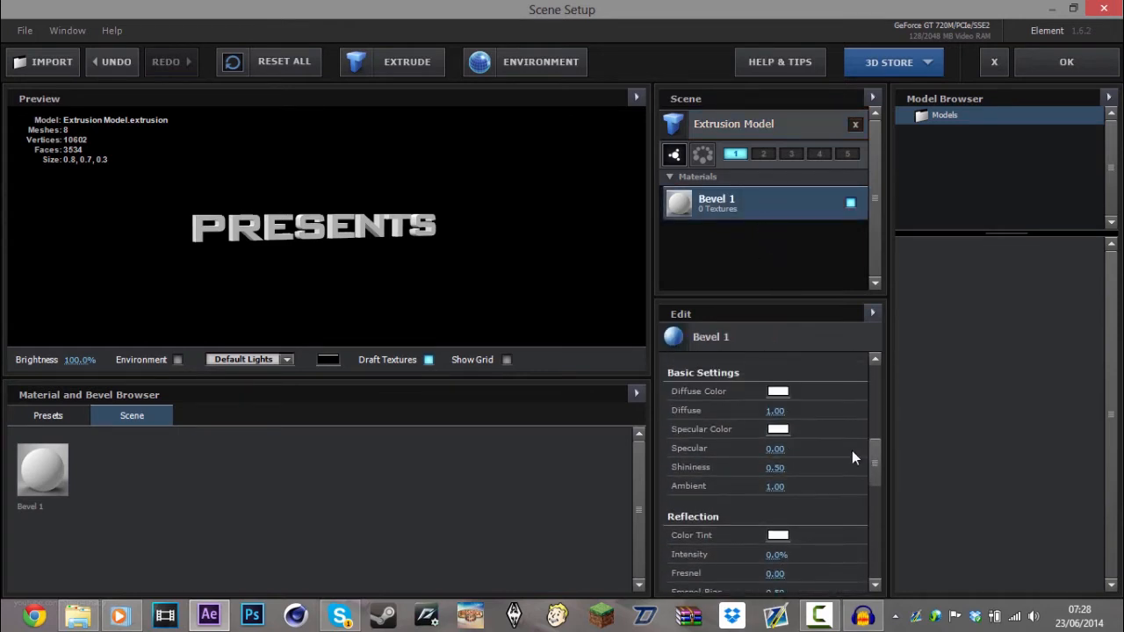
click(777, 392)
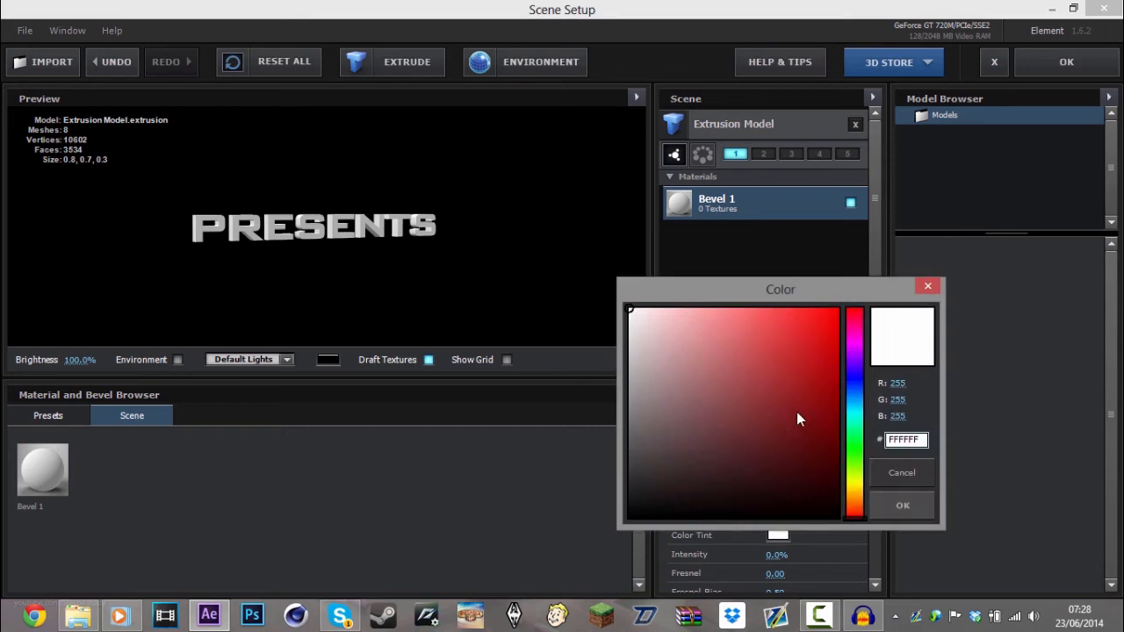
click(858, 405)
click(782, 314)
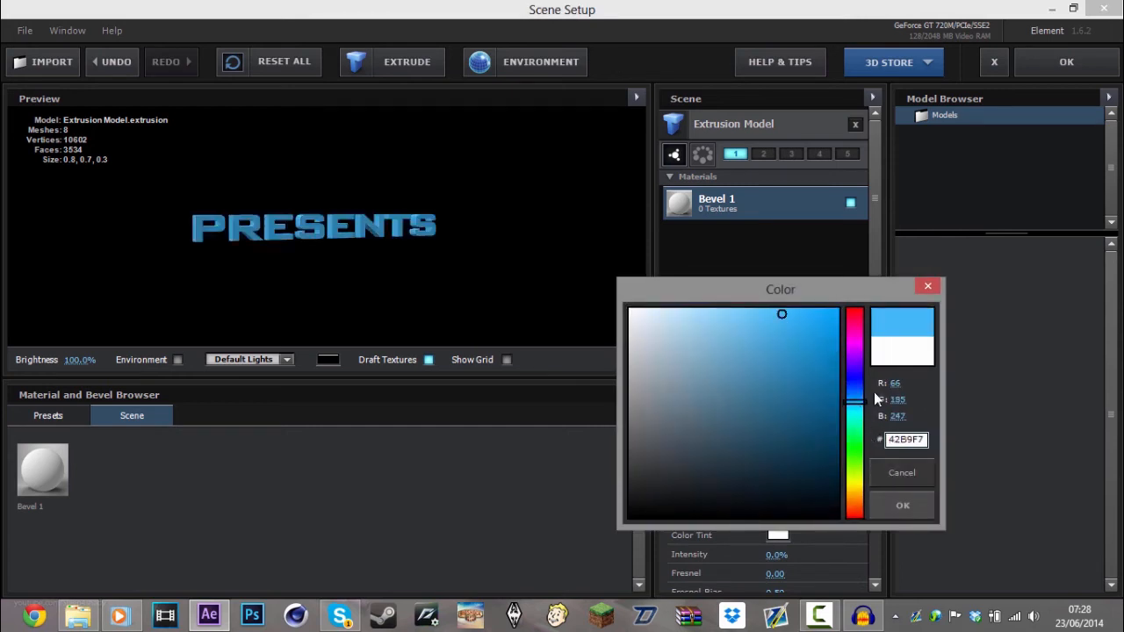
click(897, 506)
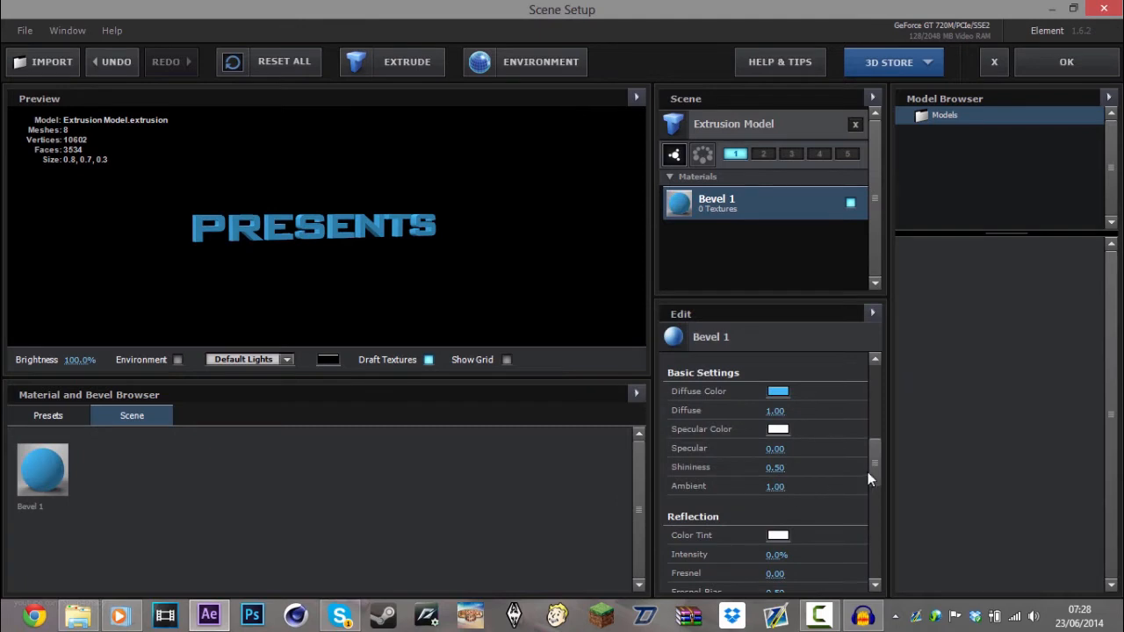
Set the Bevel 1 material's refraction intensity to 118% and its reflection intensity to 71%.
drag(875, 462, 873, 487)
drag(776, 508, 847, 496)
drag(494, 316, 397, 312)
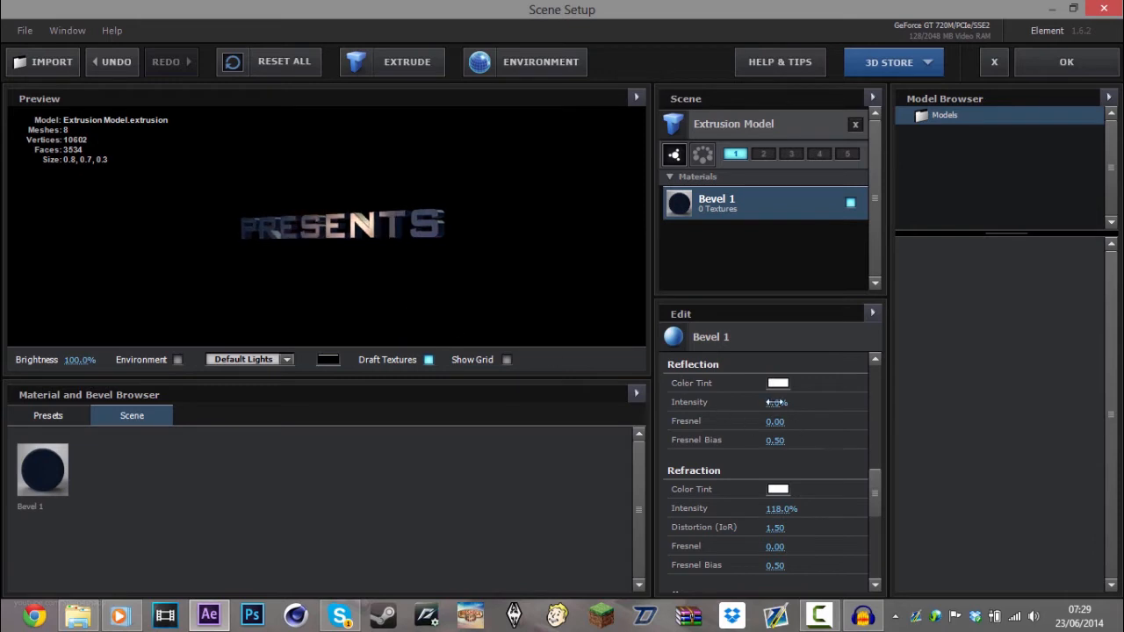
drag(776, 402, 834, 406)
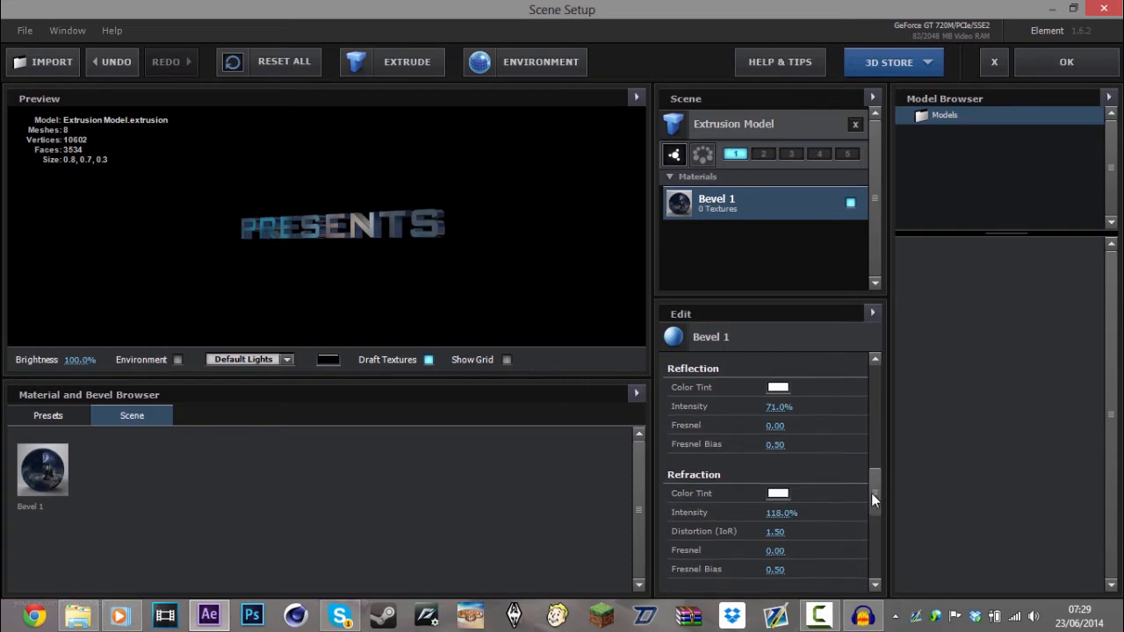
Set Bevel 1's illumination intensity to 4% and illumination Fresnel to 0.53, and accept the scene.
drag(871, 492, 882, 514)
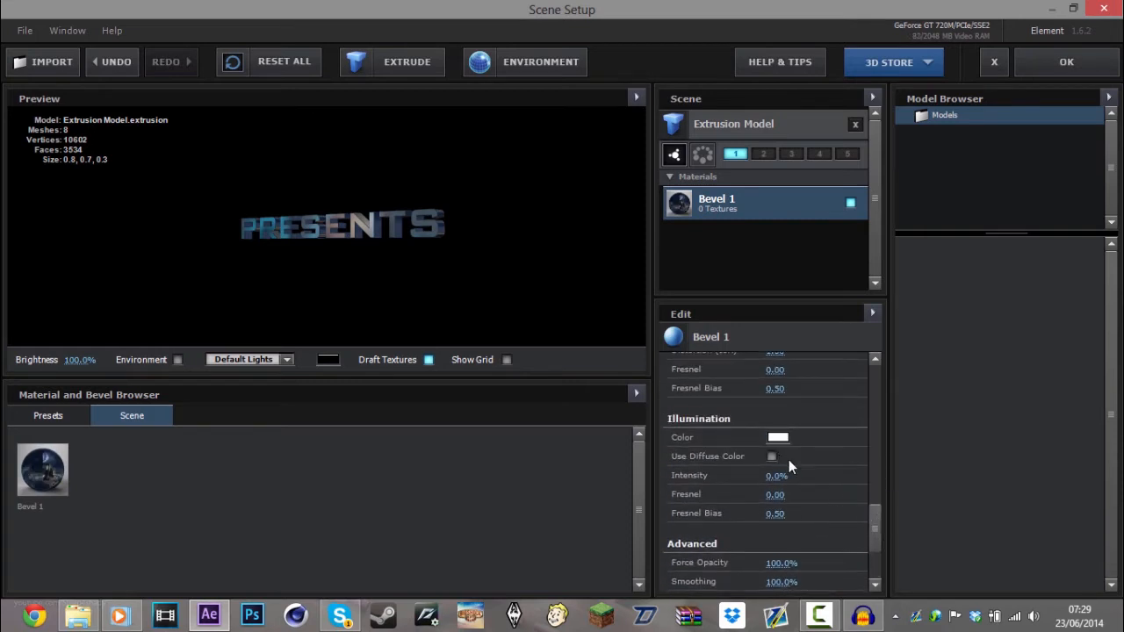
drag(782, 482, 814, 490)
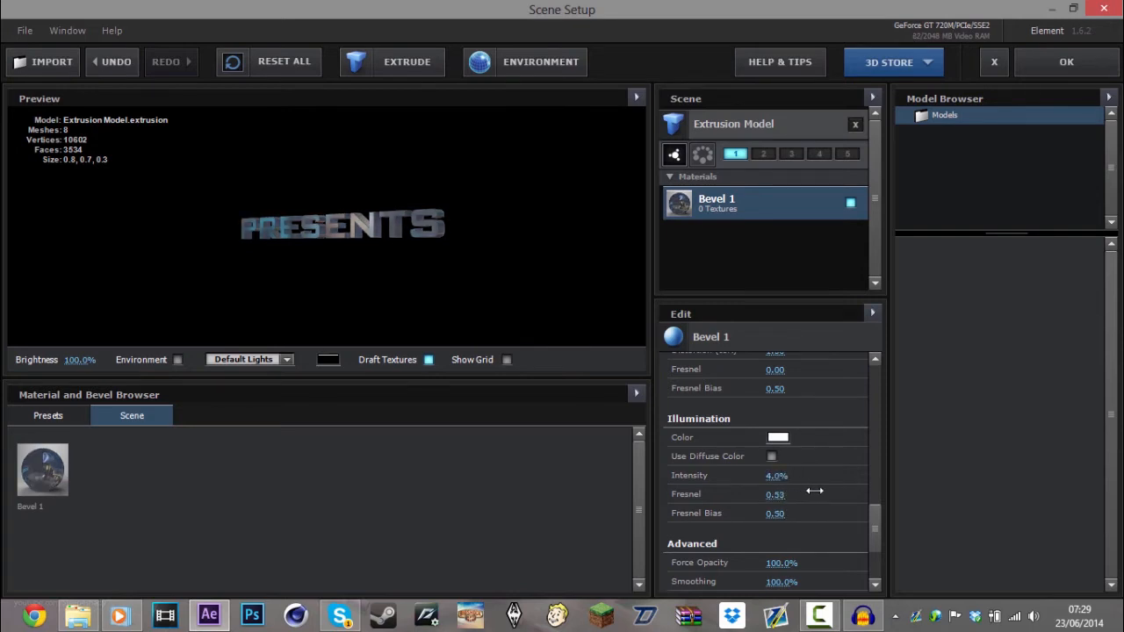
drag(552, 323, 635, 246)
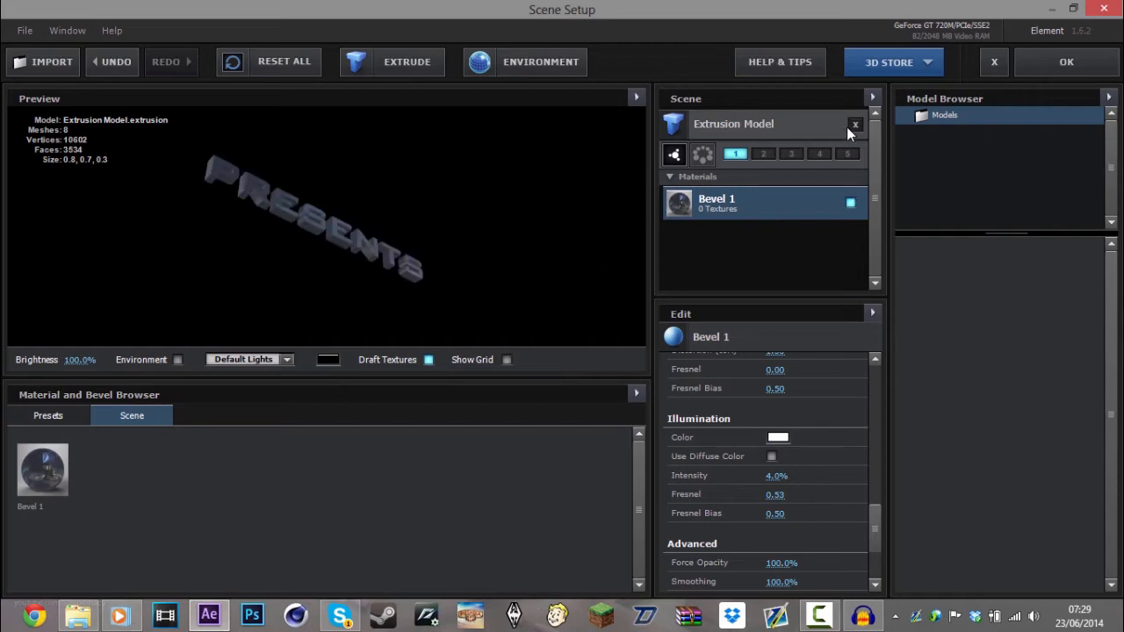
click(1040, 60)
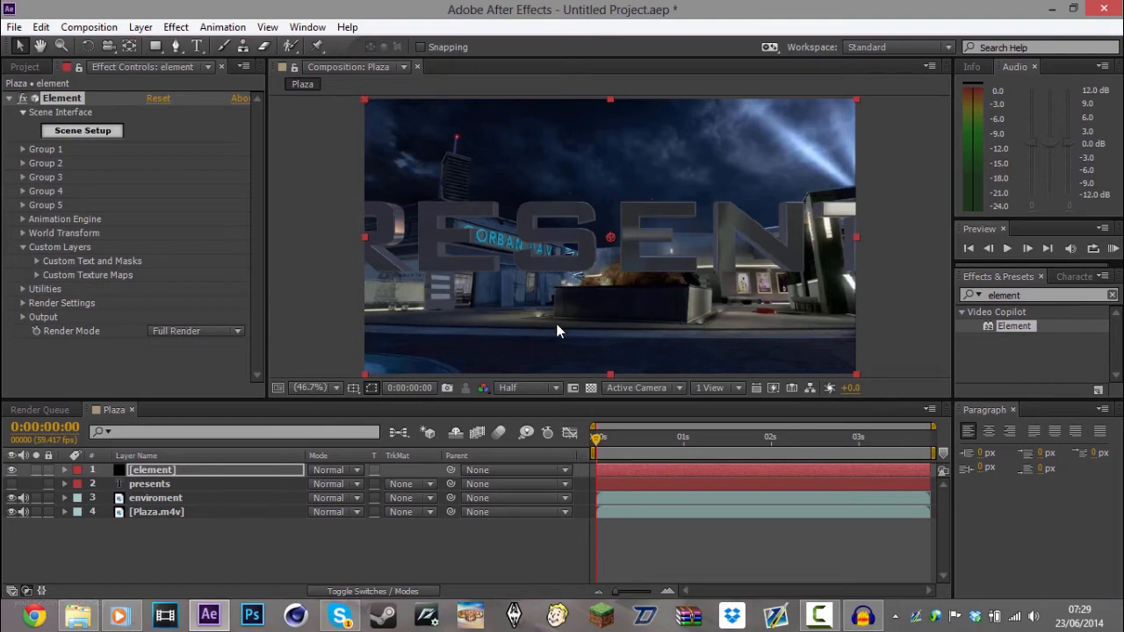
Reopen the element layer's Scene Setup and apply the Shiny_Light material preset to the extruded text.
click(171, 476)
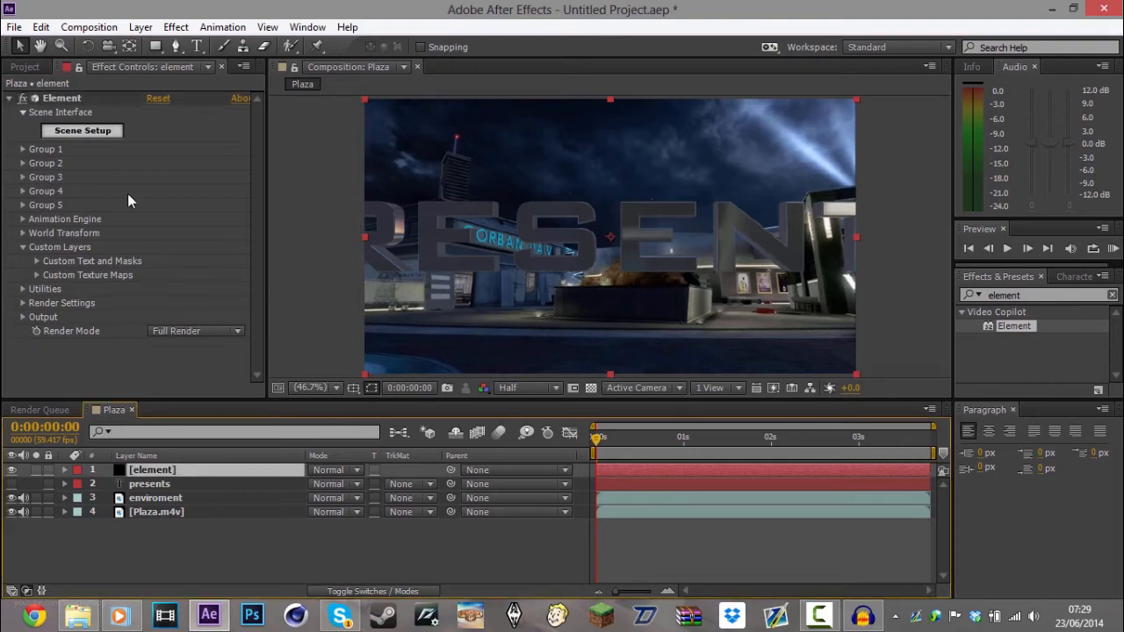
click(118, 130)
click(50, 415)
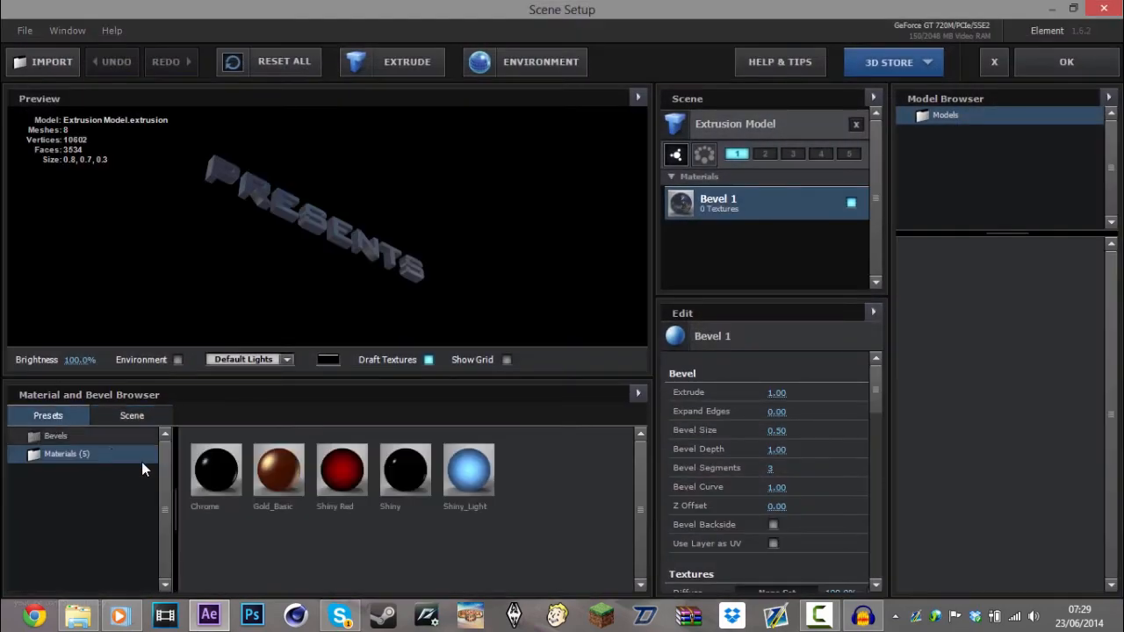
click(485, 479)
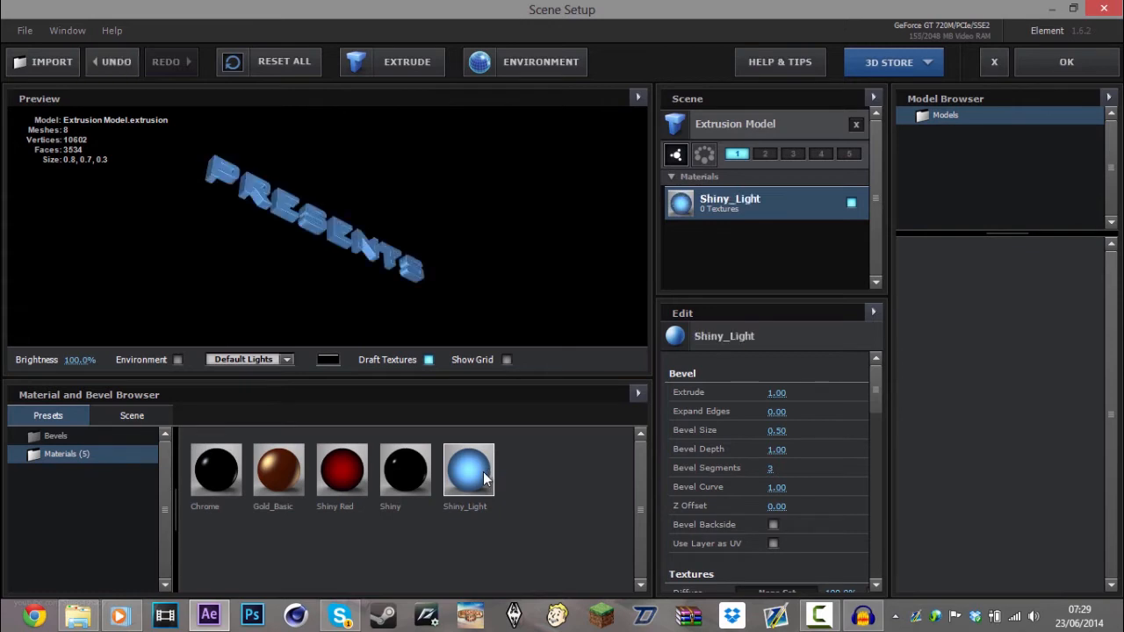
drag(420, 255, 541, 357)
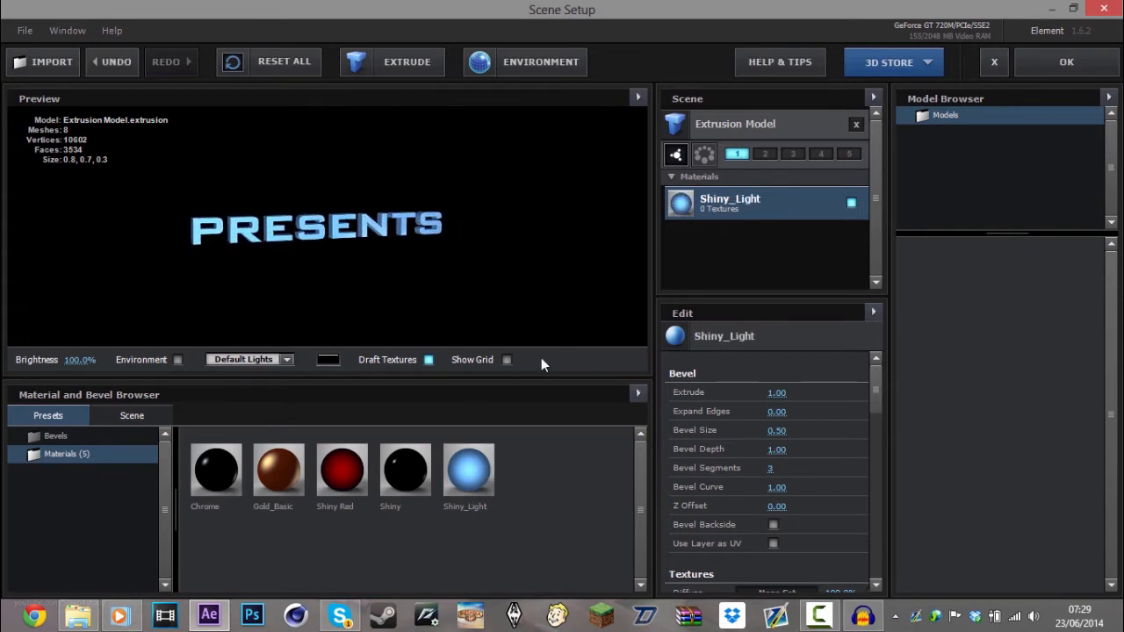
Raise the Shiny_Light material's refraction intensity to 242%, reduce its reflection, and accept the scene.
drag(875, 401, 871, 497)
drag(777, 559, 952, 535)
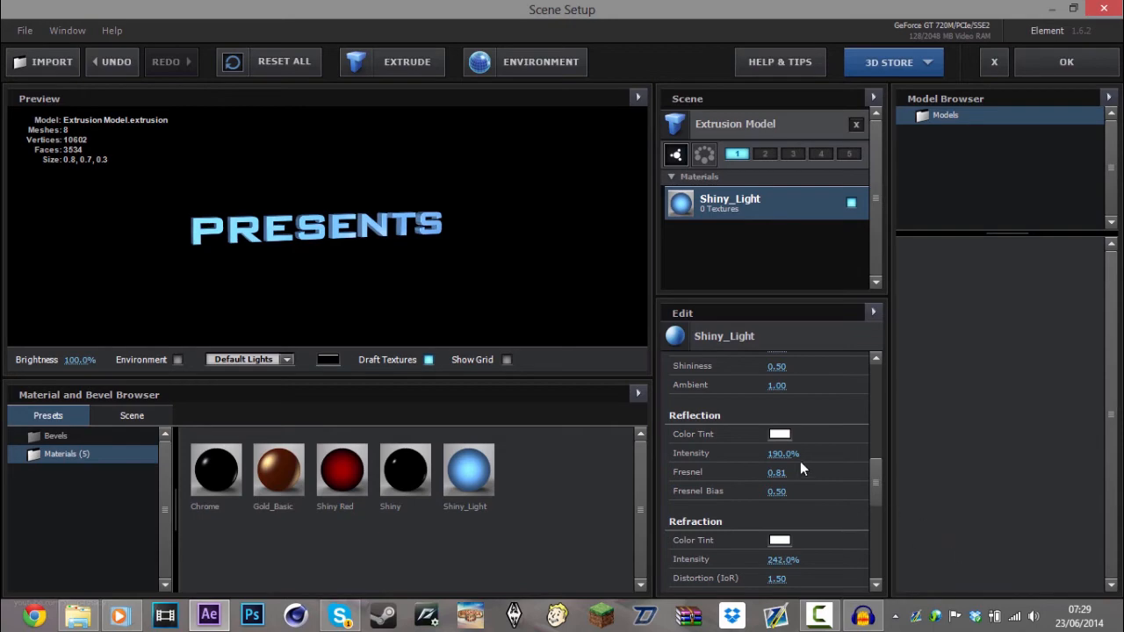
drag(800, 462, 659, 463)
click(1058, 63)
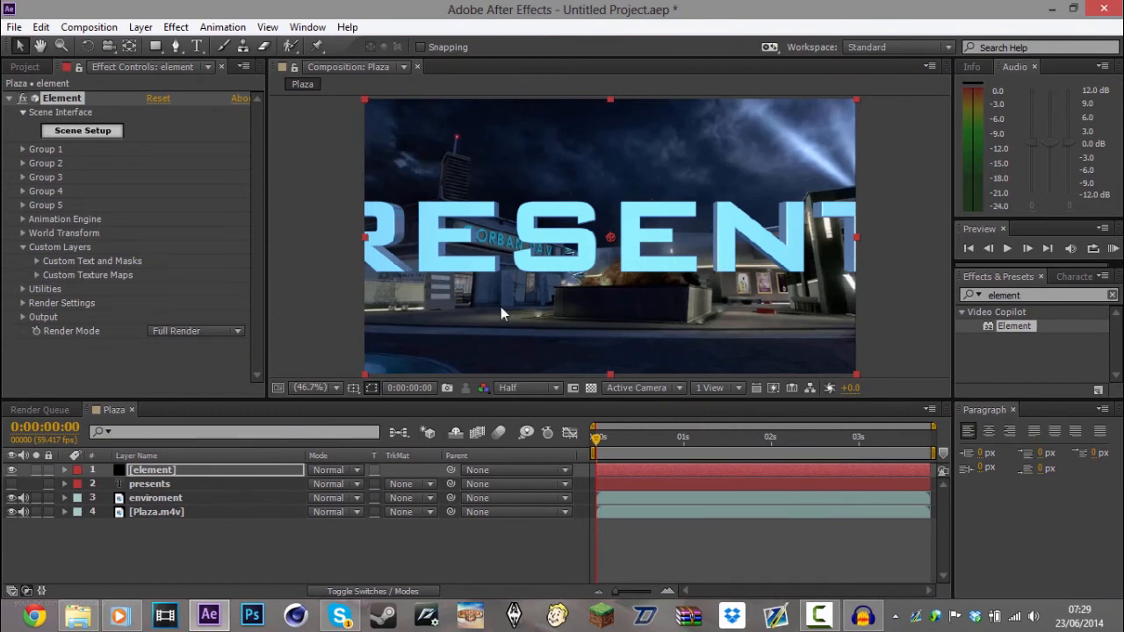
Hide the element layer and select the Plaza.m4v layer's 3D Camera Tracker effect to display its track points.
click(12, 472)
click(177, 514)
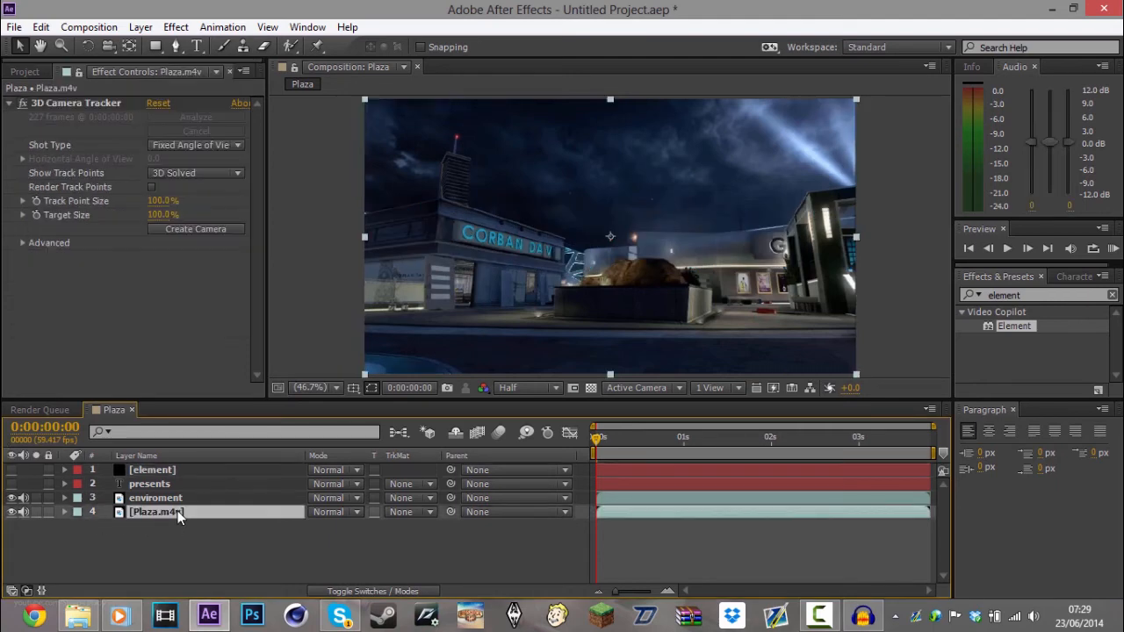
click(87, 104)
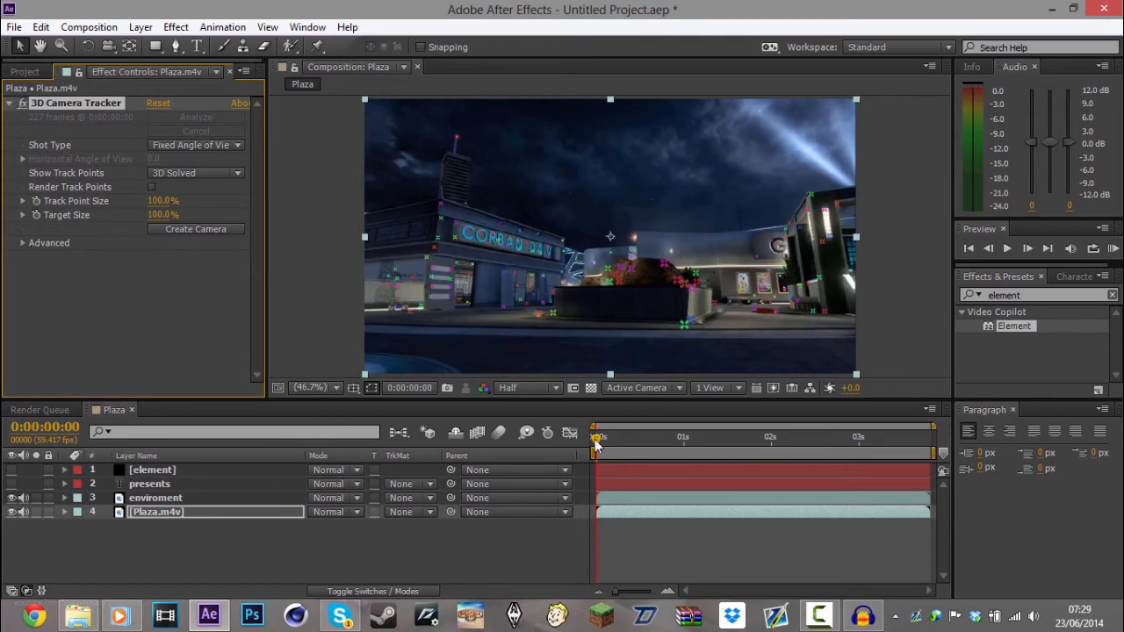
Create a null and camera from track points on the CORBAN DAV sign at 0:00:00:55, and reveal the null's Position property.
drag(594, 438, 708, 430)
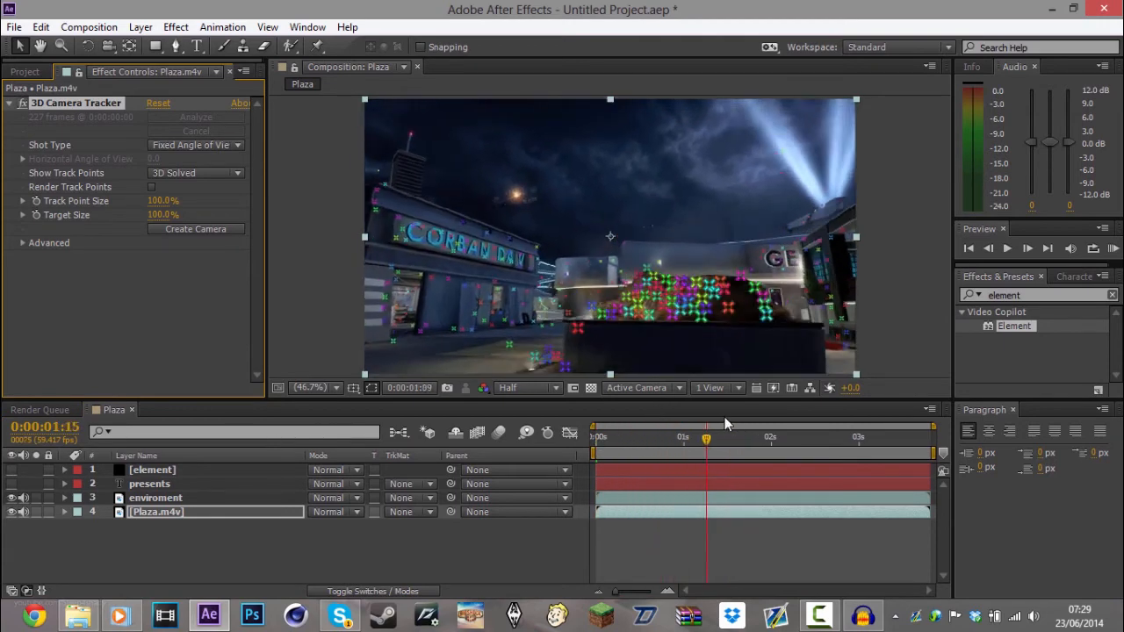
key(space)
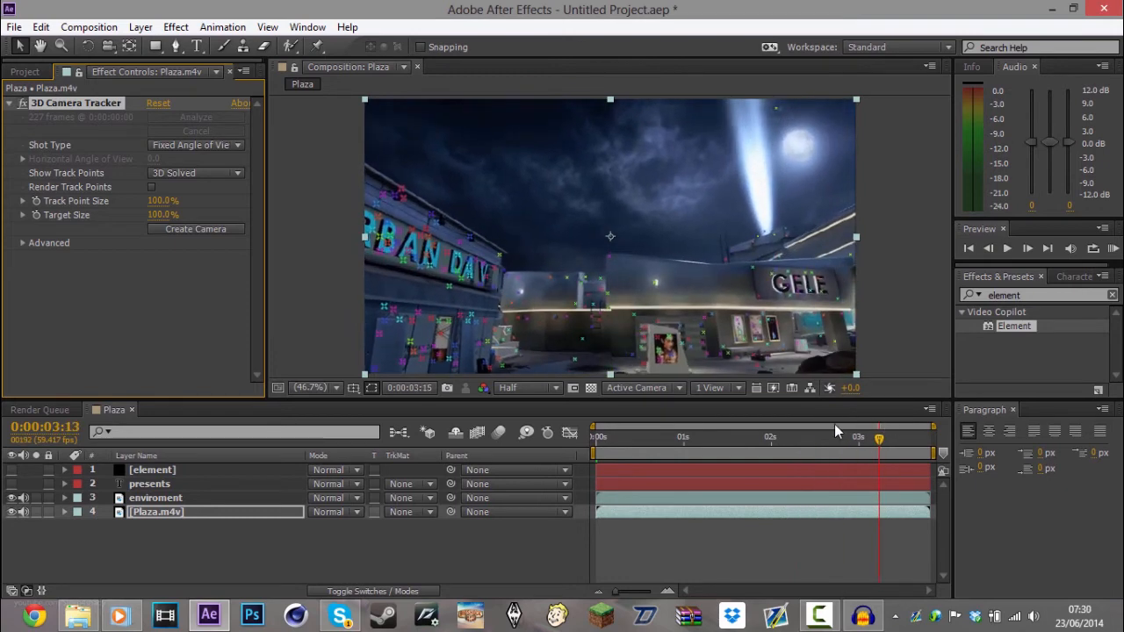
drag(775, 434, 679, 448)
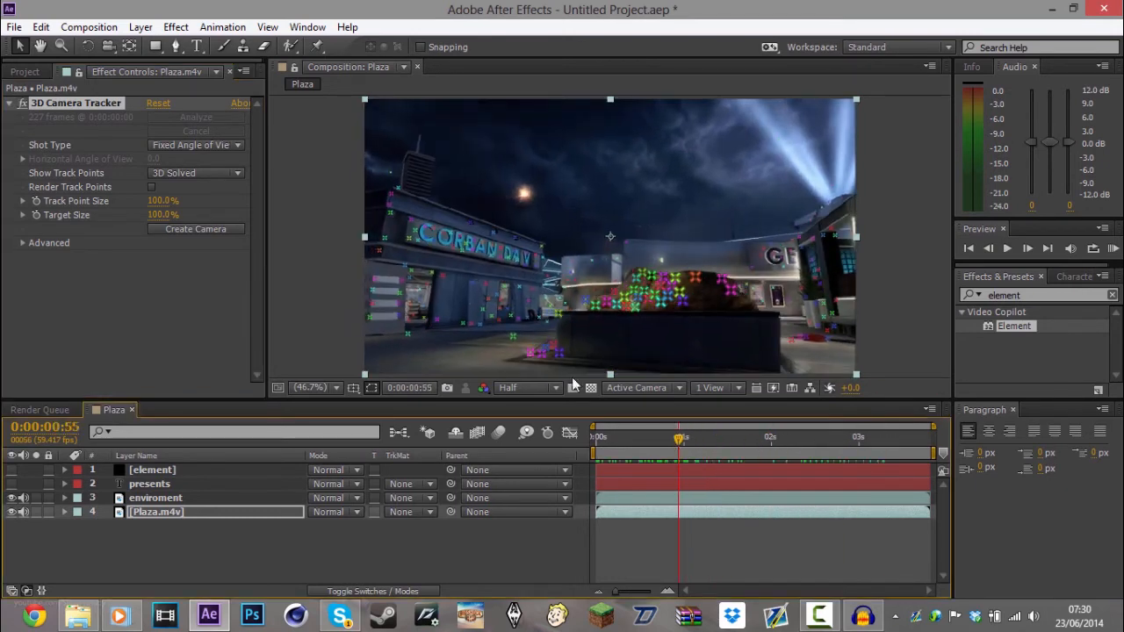
click(490, 256)
right_click(490, 254)
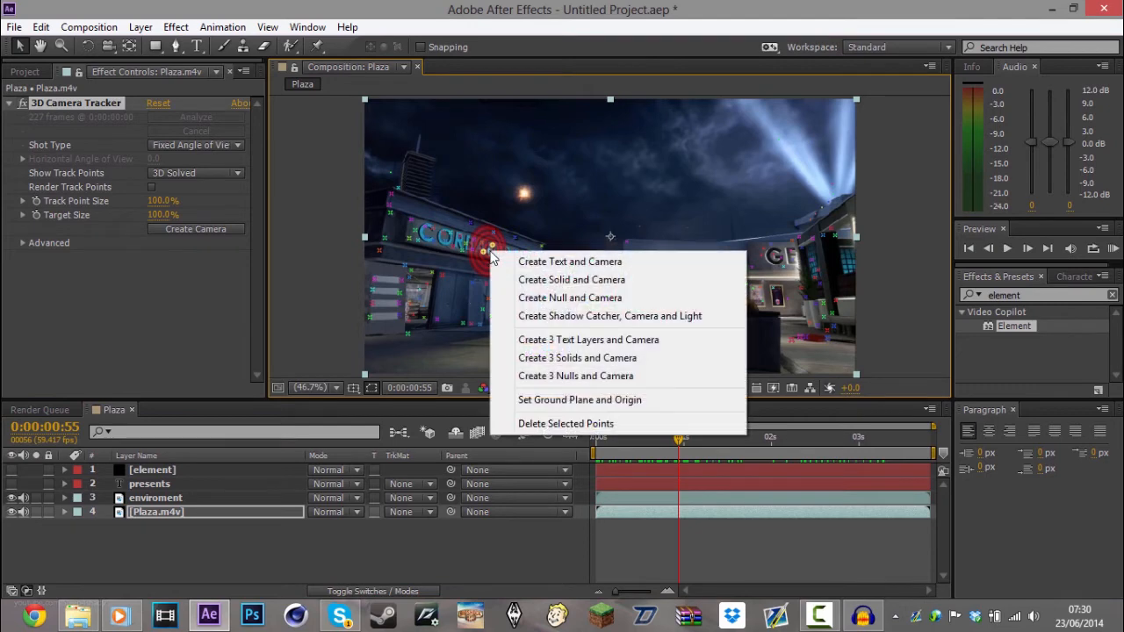
click(610, 298)
click(236, 469)
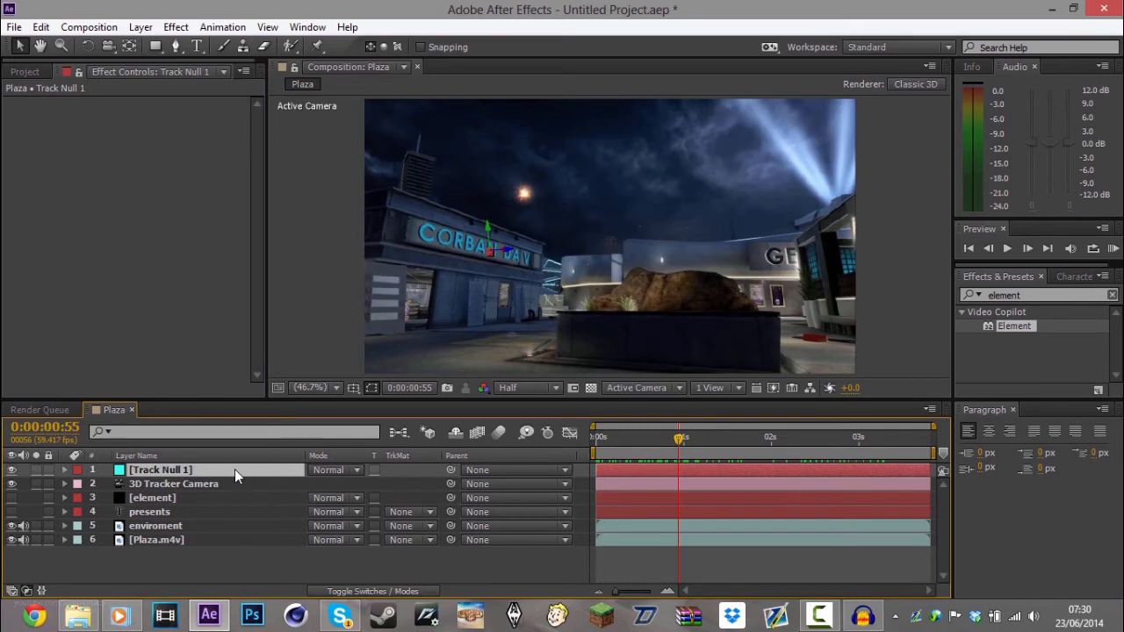
key(p)
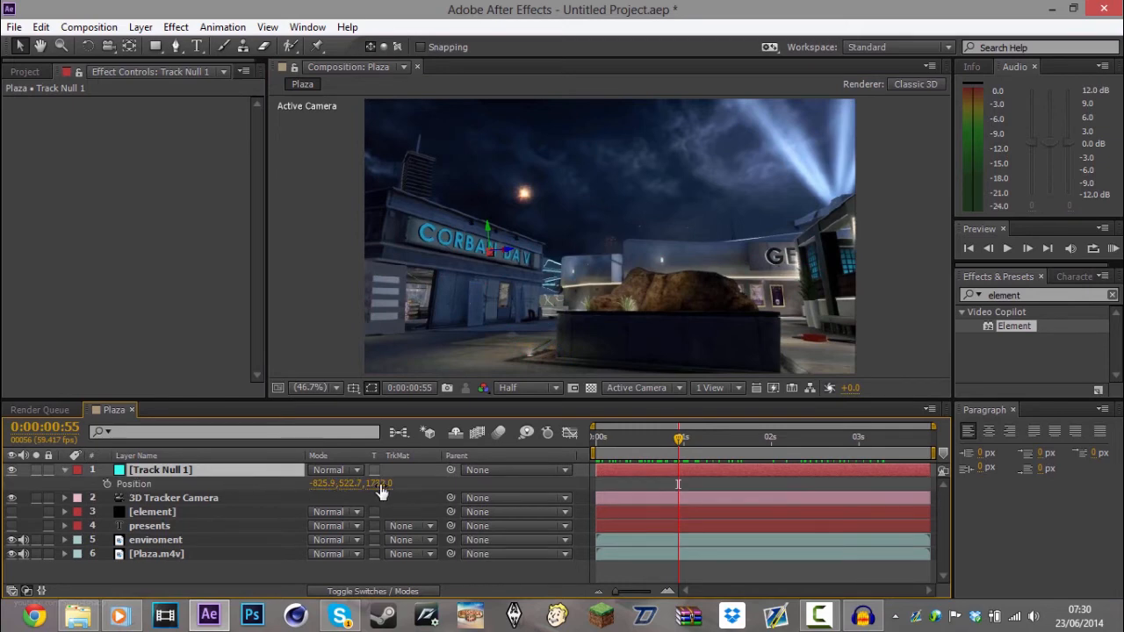
Set the element layer's Group 1 Position XY to -825.9, 522.7 and Position Z to 1732, and show the layer.
click(168, 512)
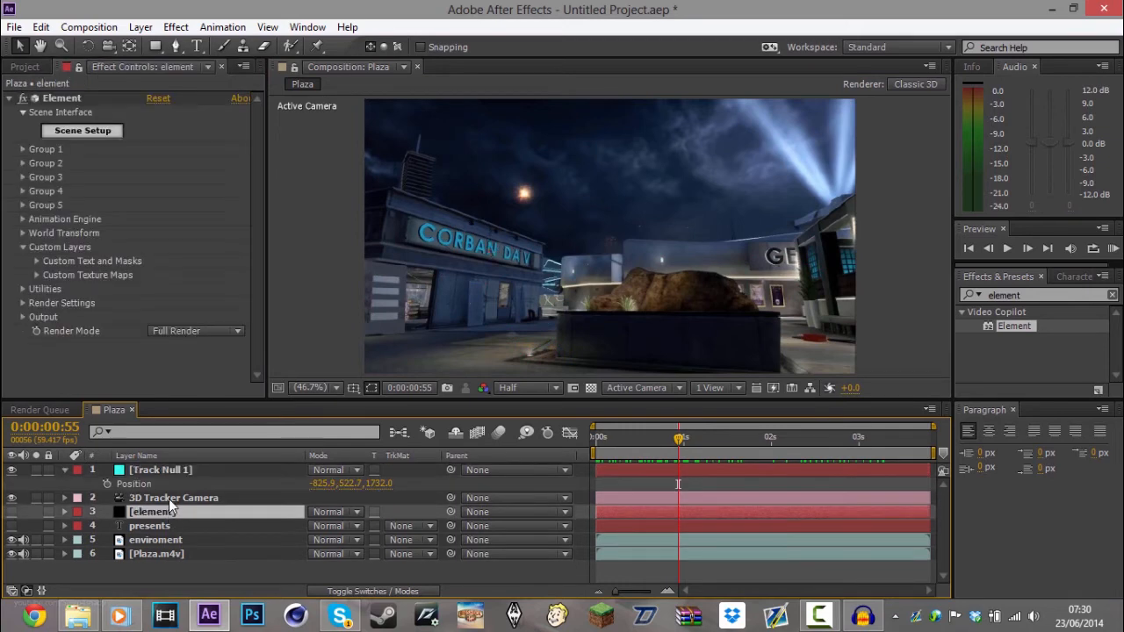
click(22, 150)
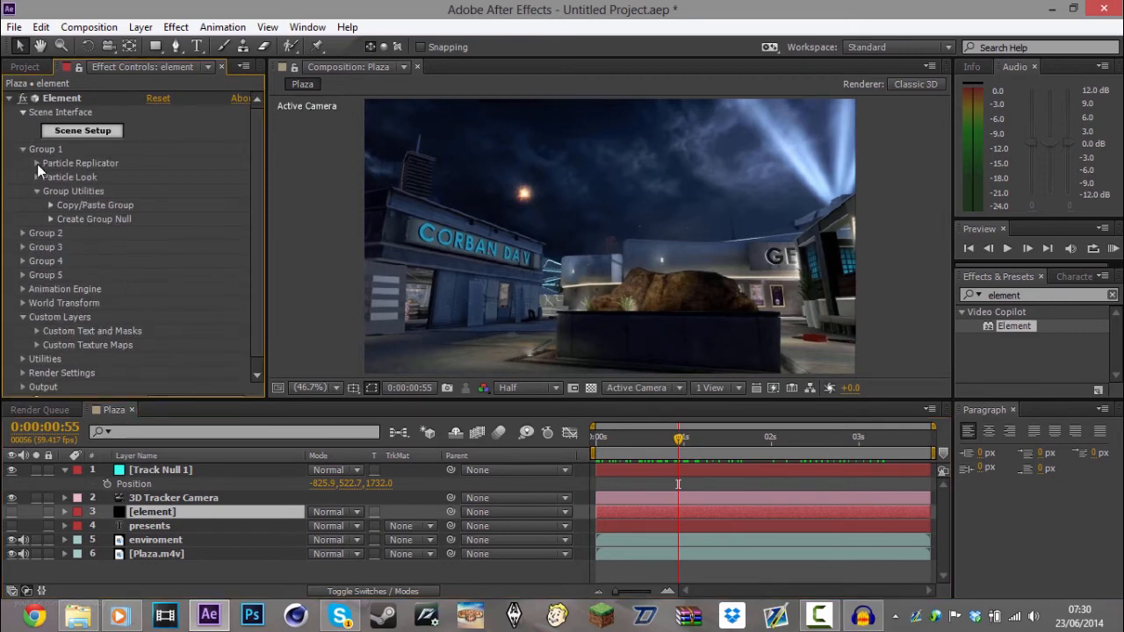
click(37, 164)
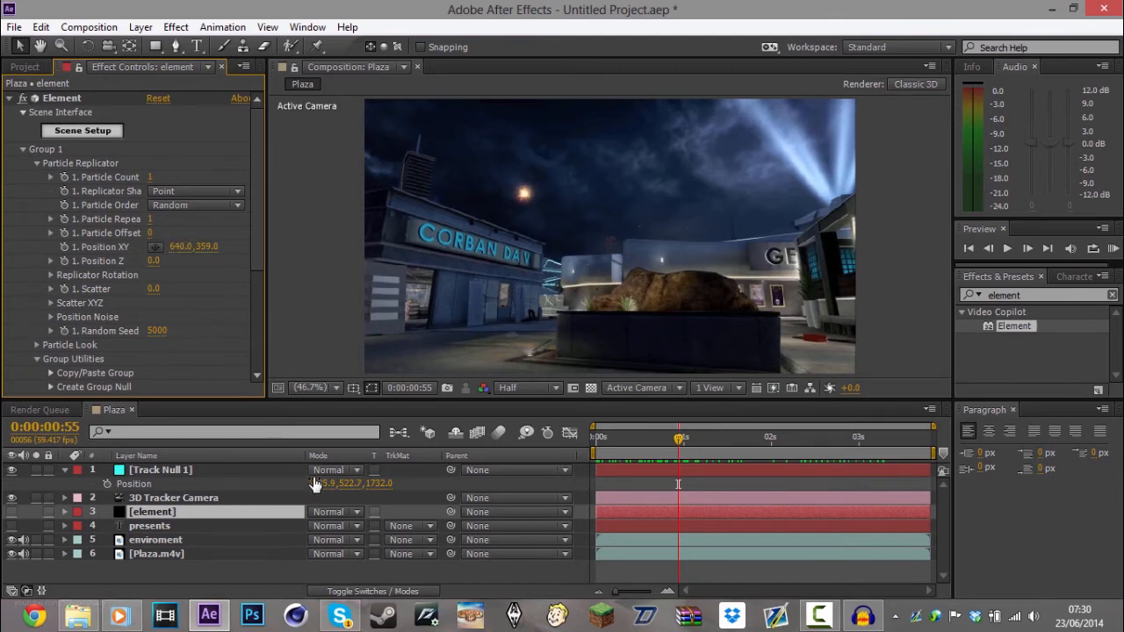
click(180, 246)
text(825.9)
key(Tab)
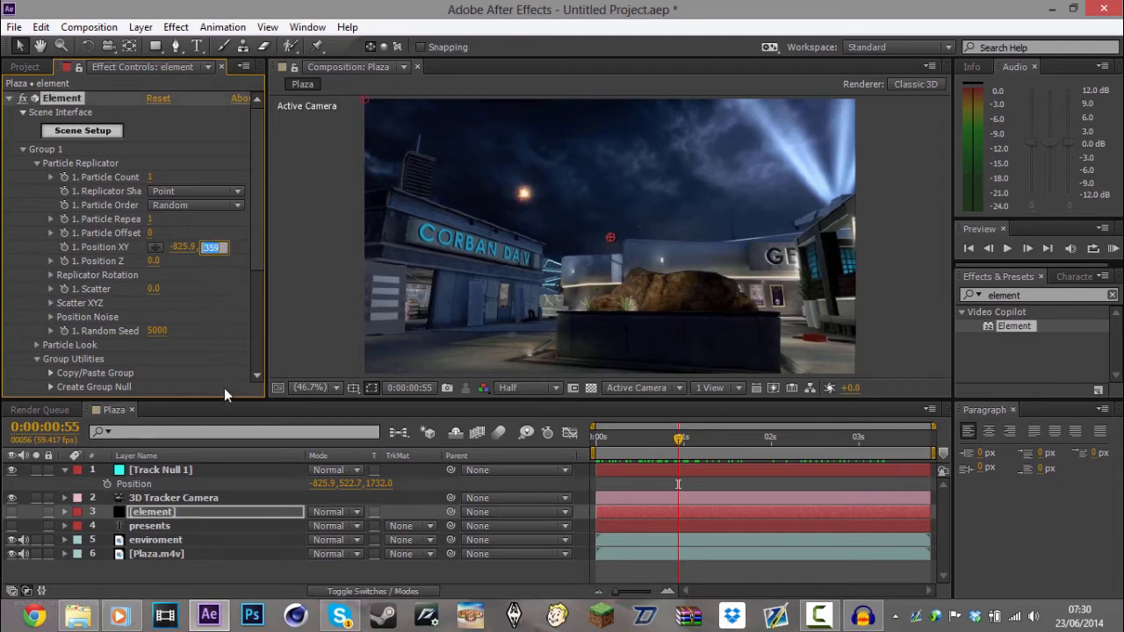
text(522.7)
click(153, 262)
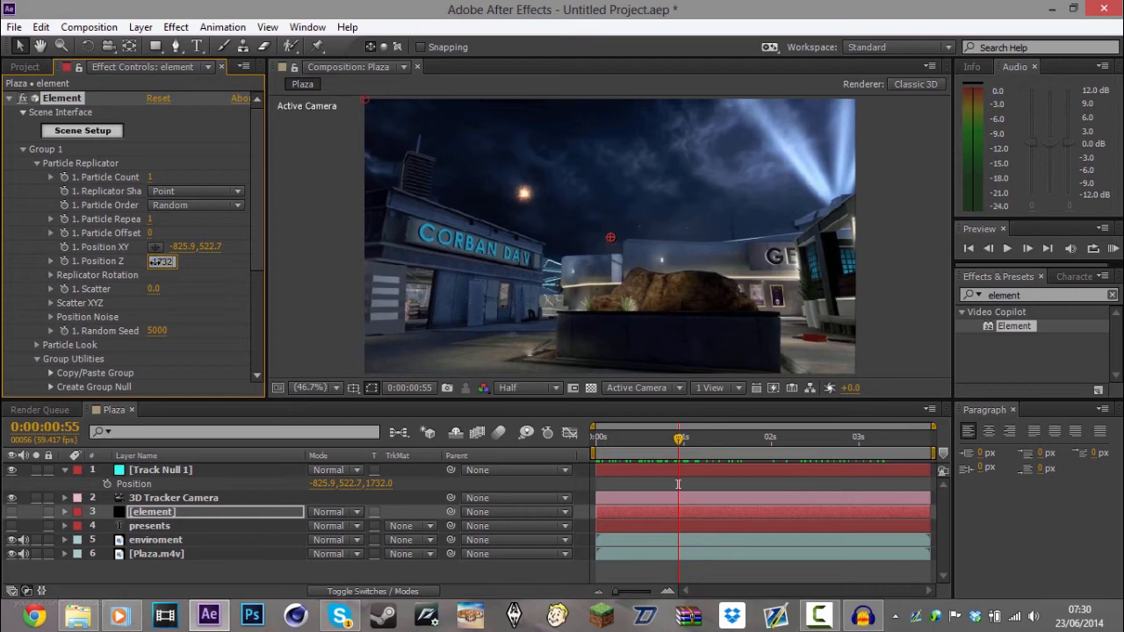
text(1732)
key(Return)
click(11, 511)
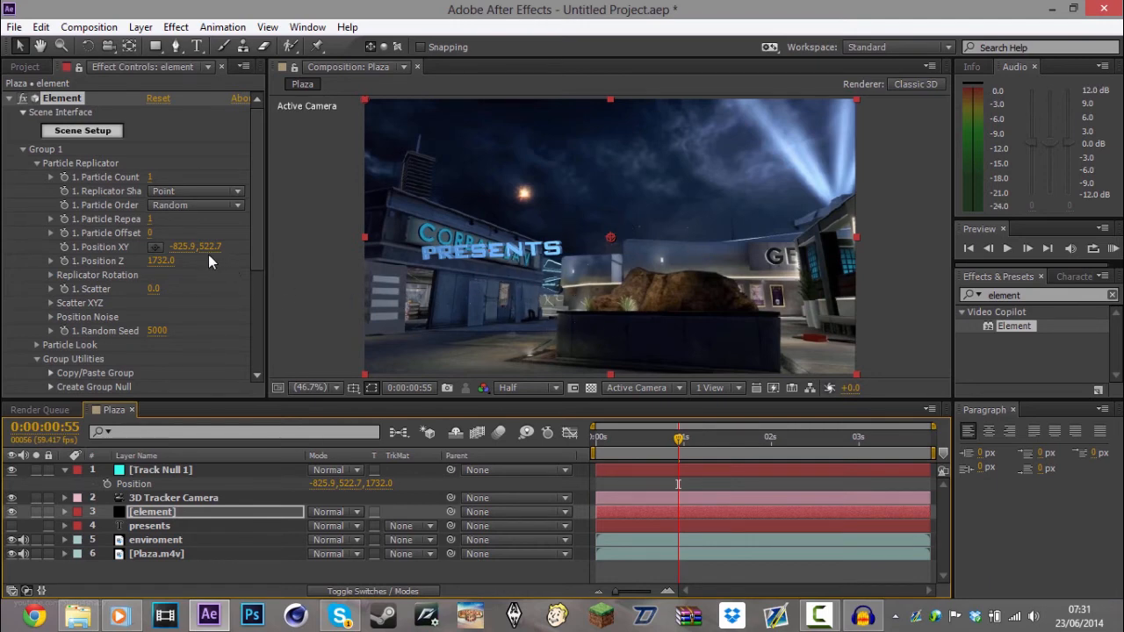
Move the 3D text to Position XY 854.1, 164.7 and rotate its replicator to X -15° and Y 13°.
drag(210, 247, 7, 302)
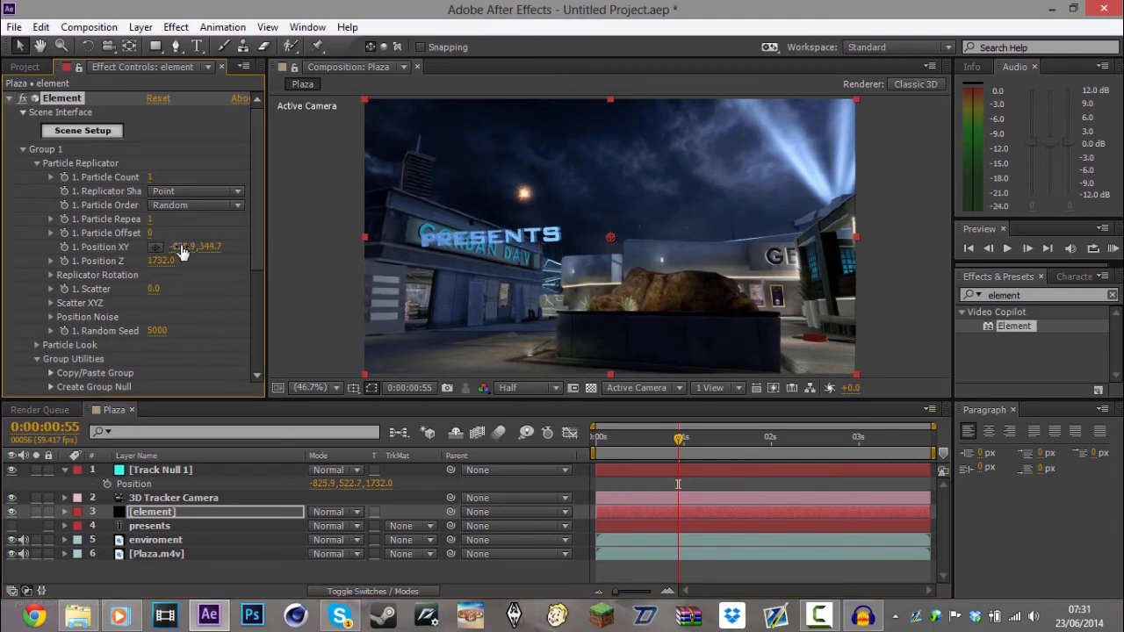
mouse_move(182, 252)
mouse_down()
mouse_move(309, 238)
mouse_move(281, 252)
mouse_move(190, 240)
mouse_move(202, 250)
mouse_up()
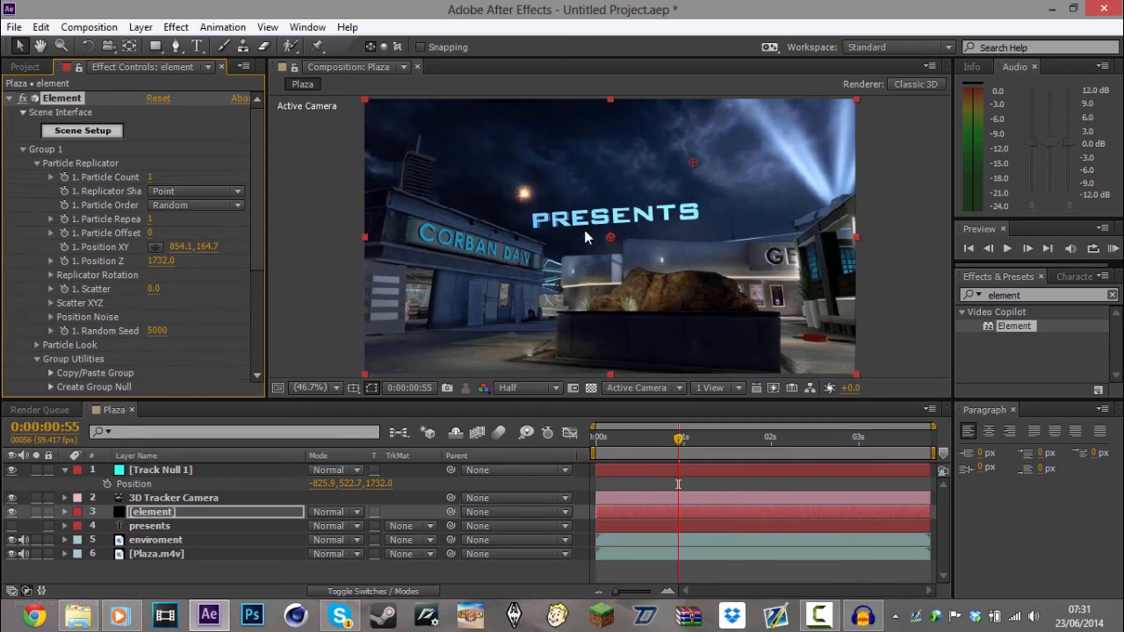
scroll(251, 281, down, 3)
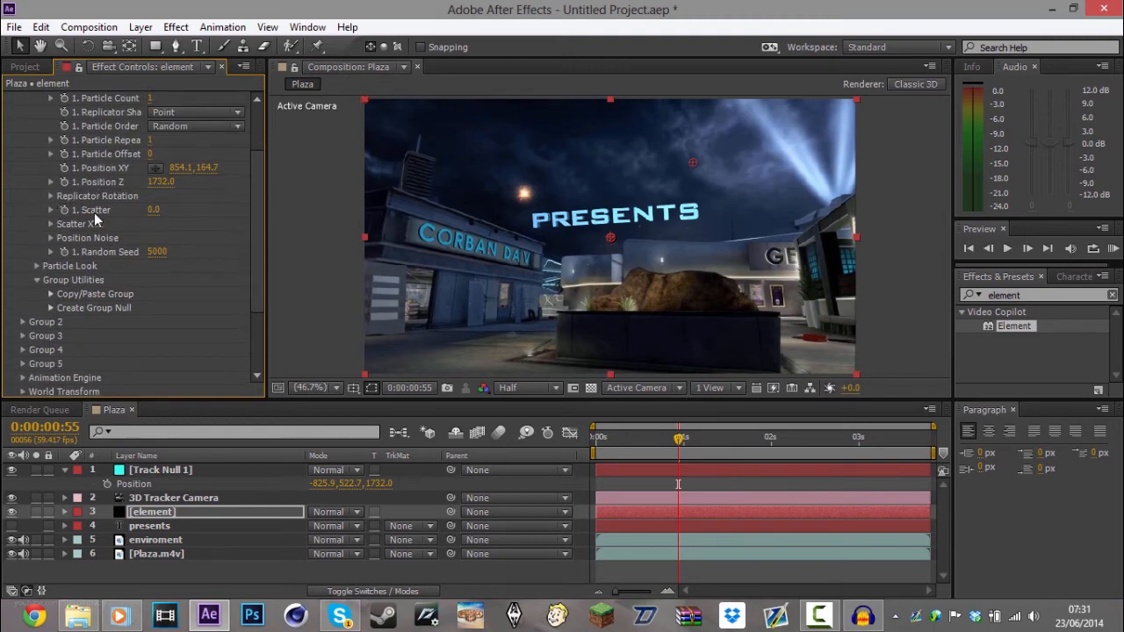
click(50, 196)
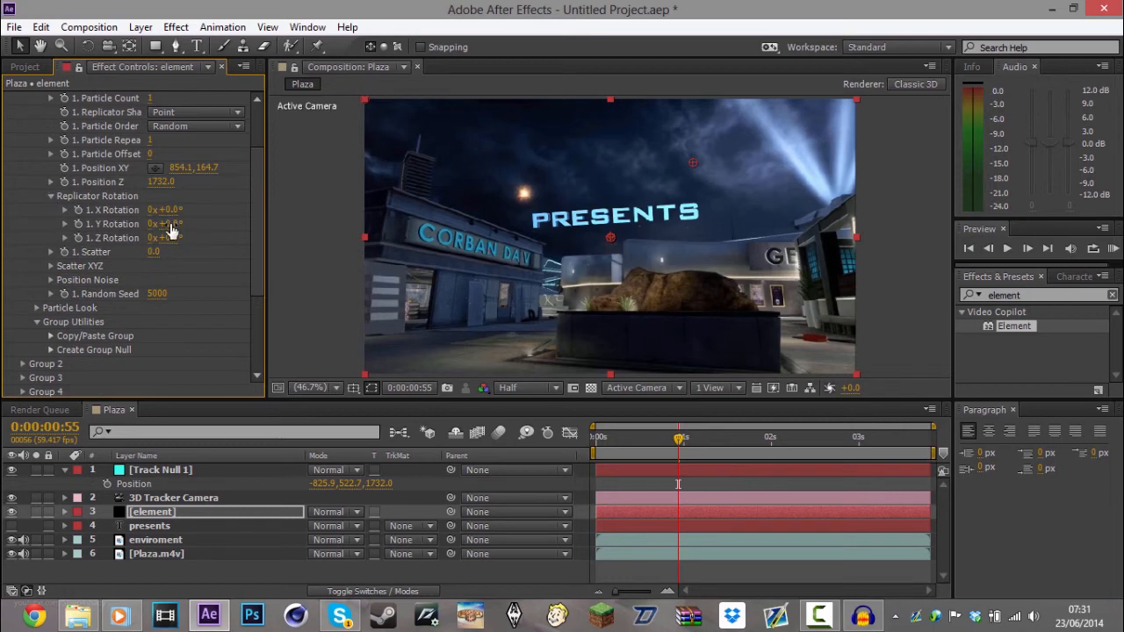
mouse_move(171, 229)
mouse_down()
mouse_move(186, 229)
mouse_move(164, 225)
mouse_move(181, 221)
mouse_move(182, 208)
mouse_move(166, 209)
mouse_up()
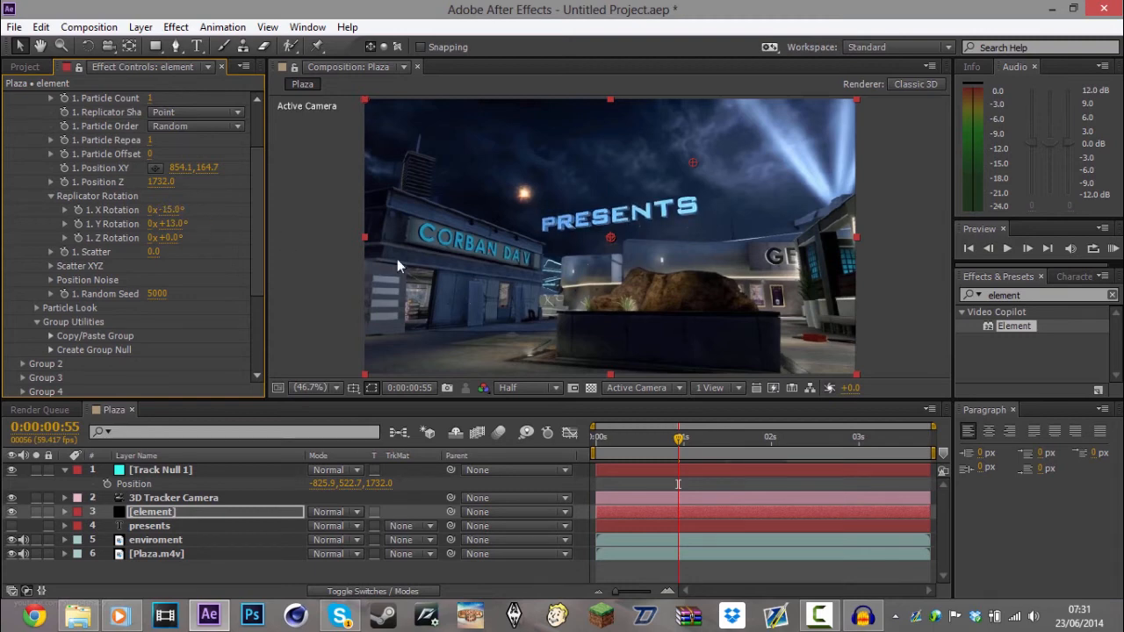
Scrub to 0:00:02:23 and apply the Shine effect to the element layer with its transfer mode set to Add.
click(64, 471)
drag(683, 438, 899, 430)
mouse_move(788, 437)
mouse_down()
mouse_move(709, 447)
mouse_move(814, 420)
mouse_move(808, 428)
mouse_up()
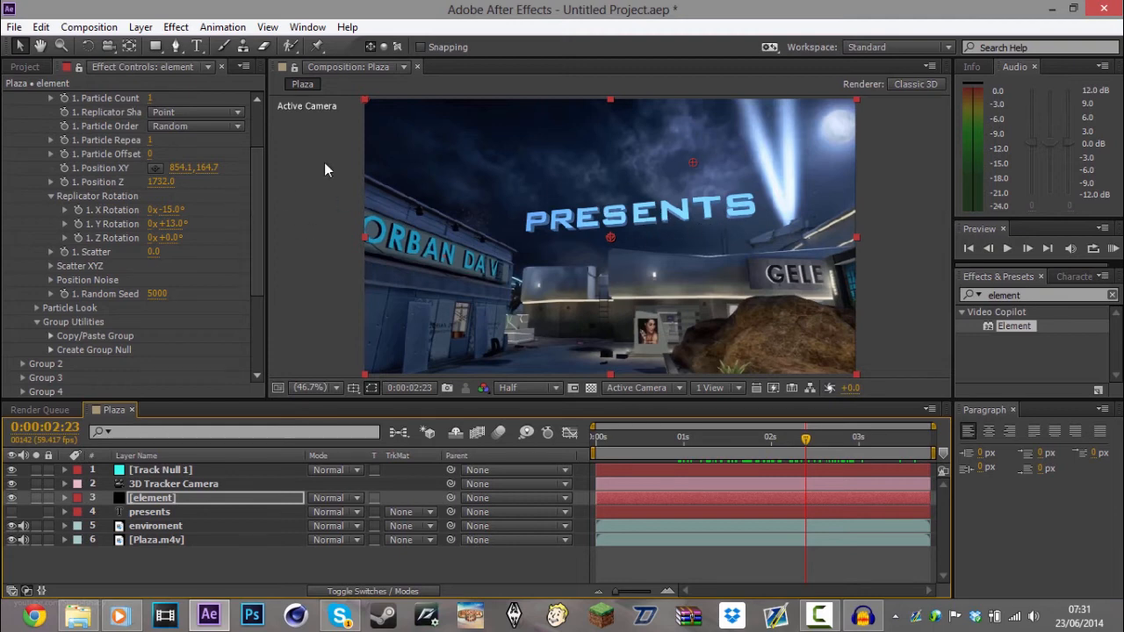
scroll(260, 226, up, 3)
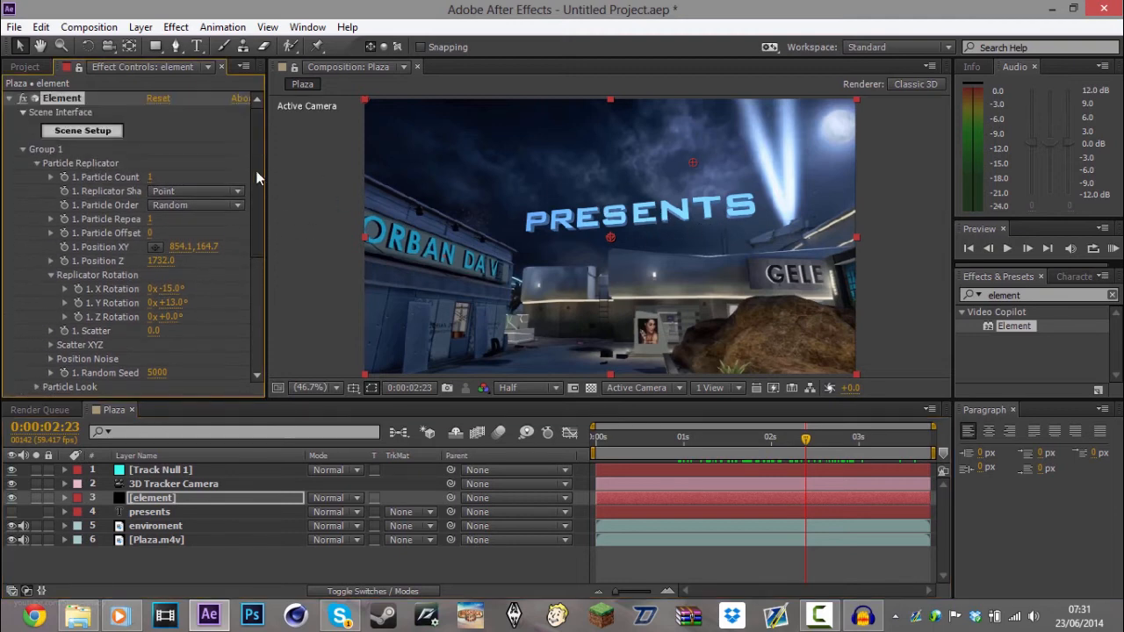
click(22, 149)
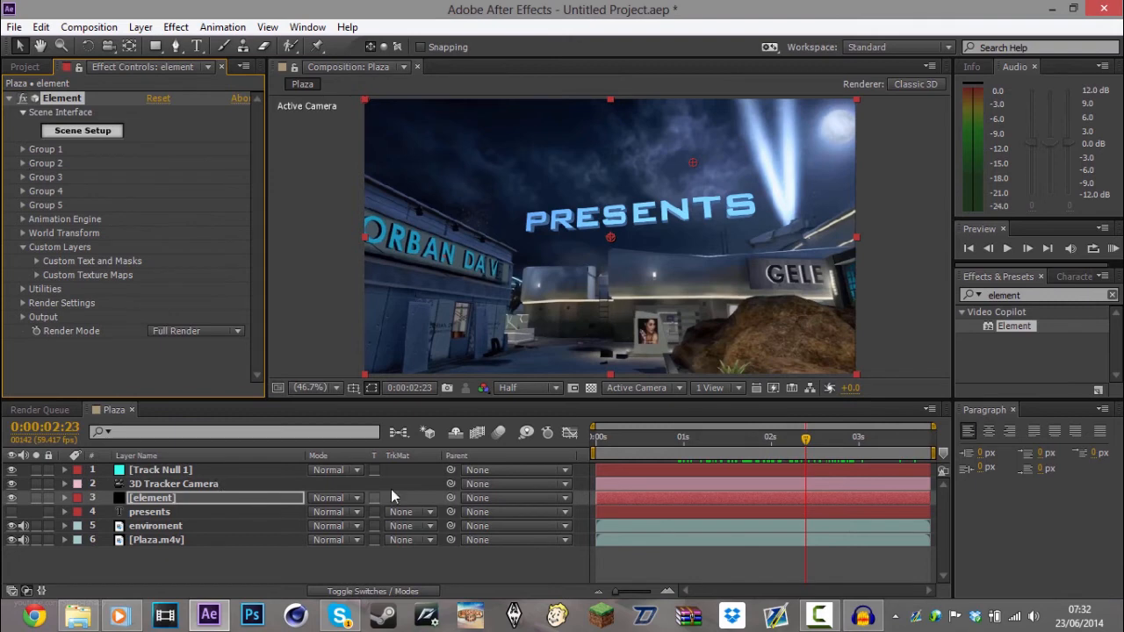
click(1030, 295)
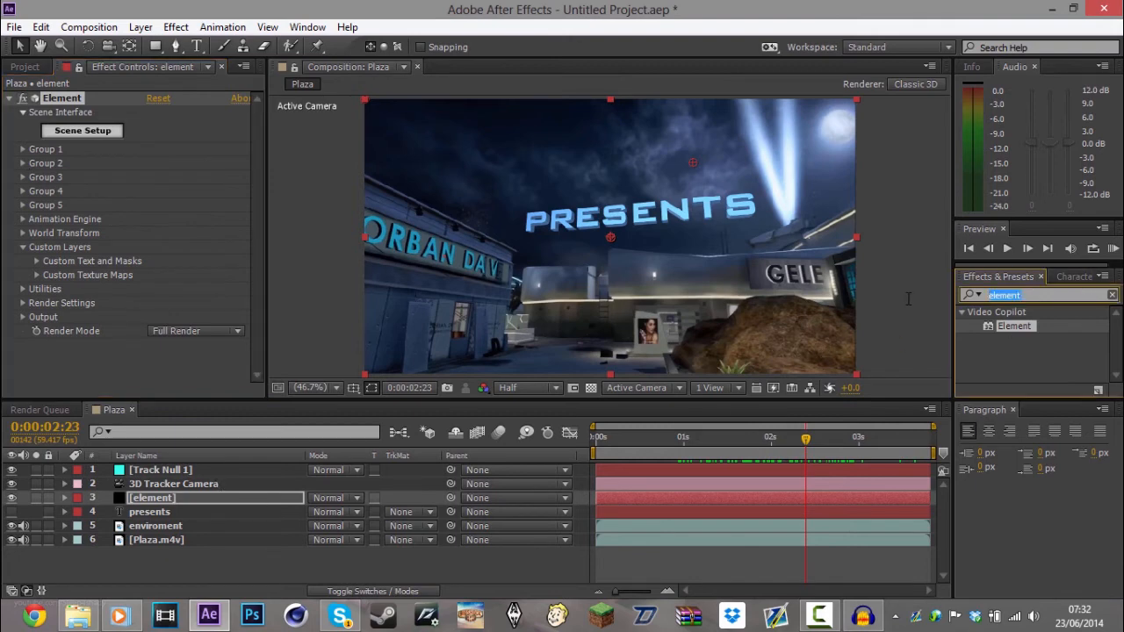
text(shine)
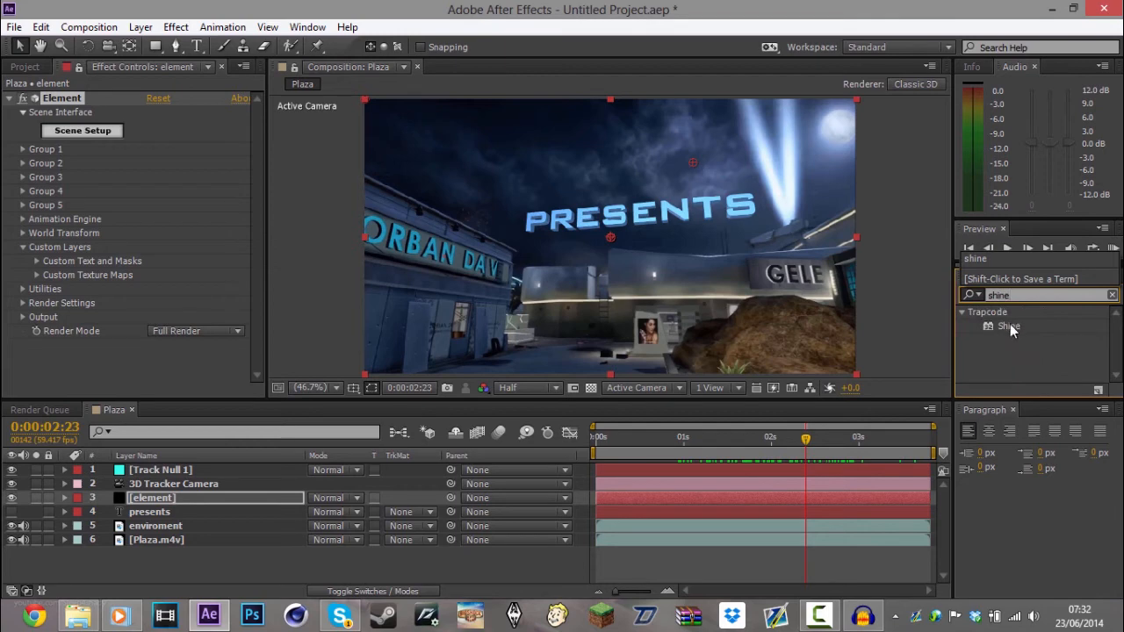
drag(1009, 324, 782, 495)
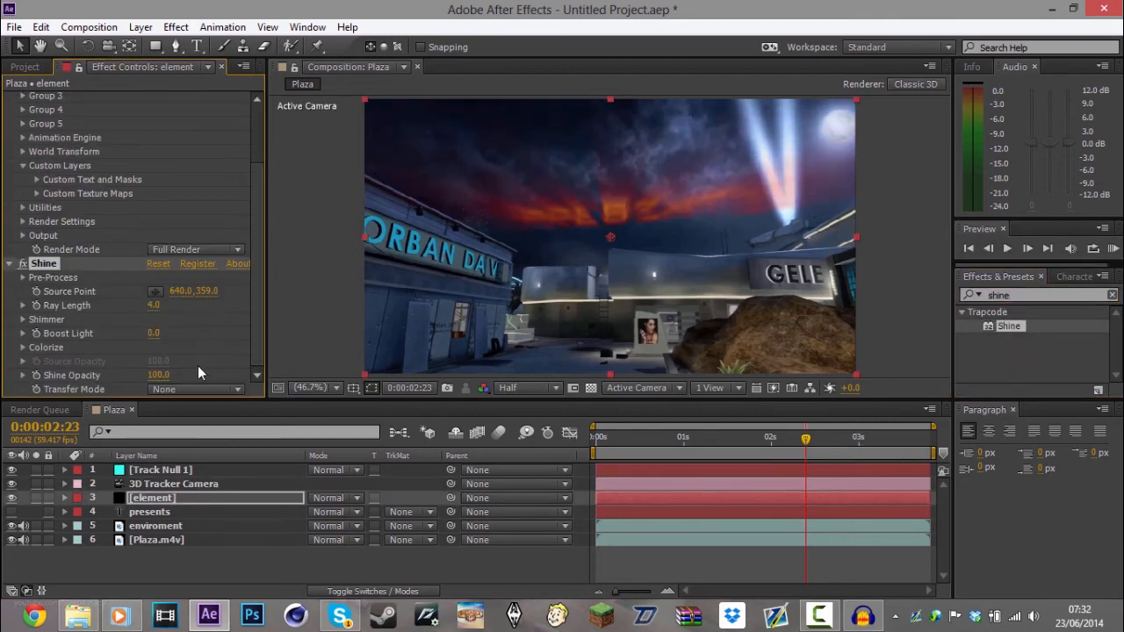
click(196, 389)
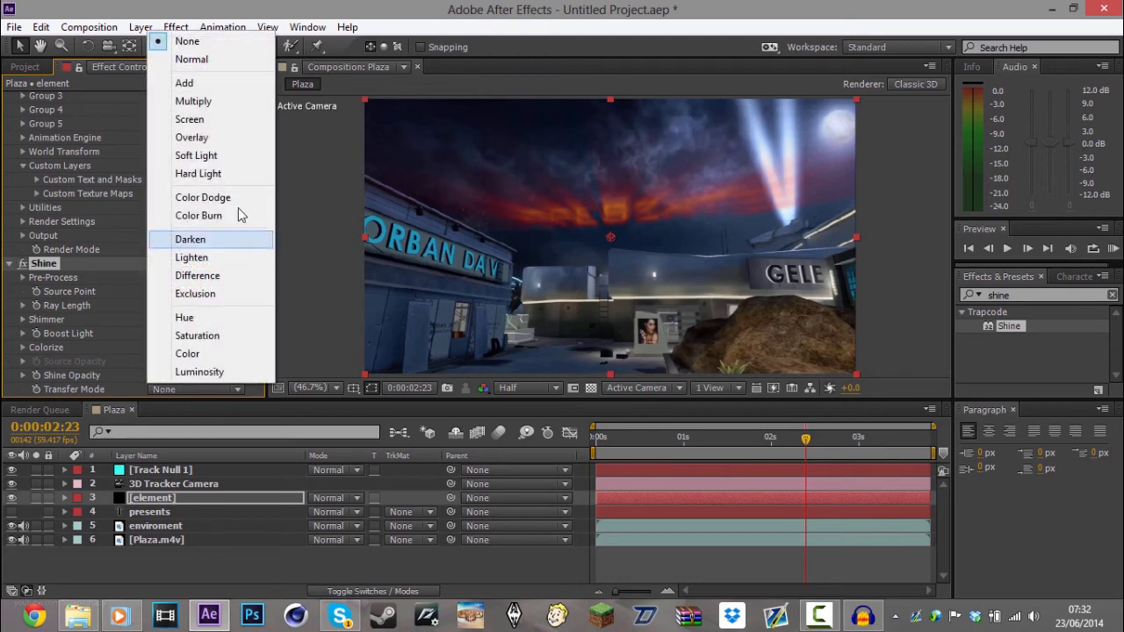
click(233, 83)
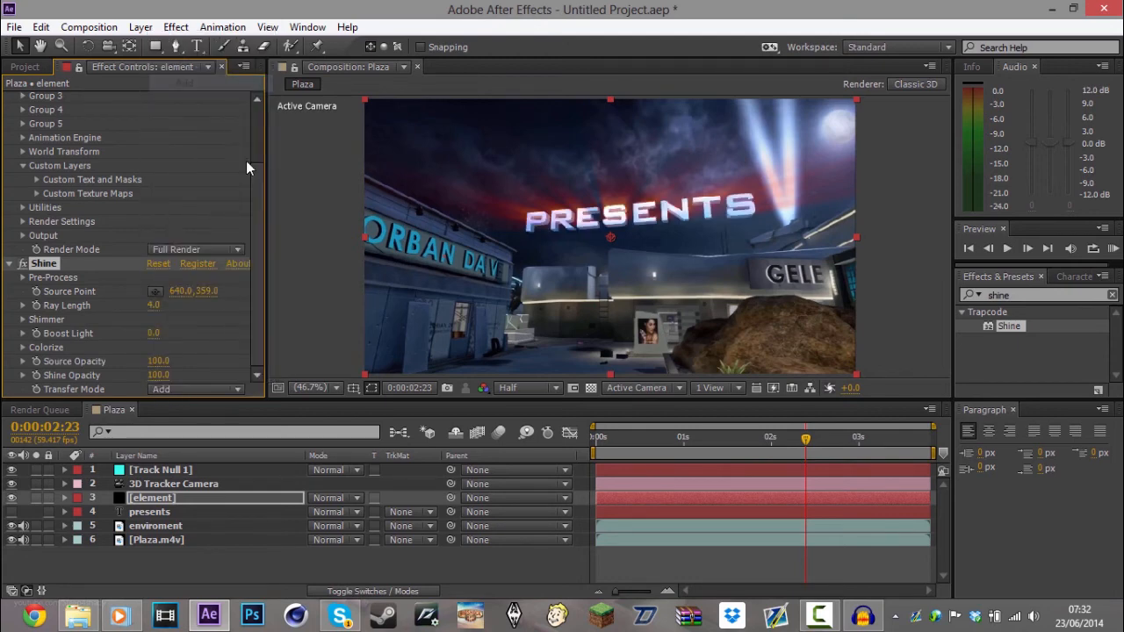
Set Shine's Colorize option to the Electric preset.
click(23, 346)
scroll(134, 316, down, 2)
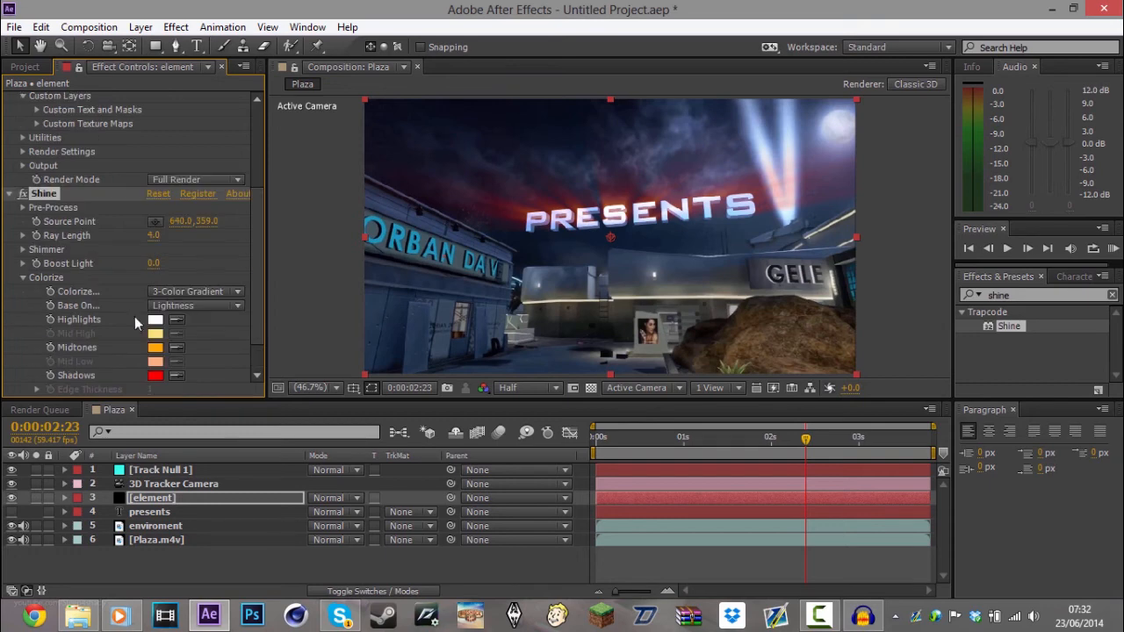
click(181, 289)
click(259, 273)
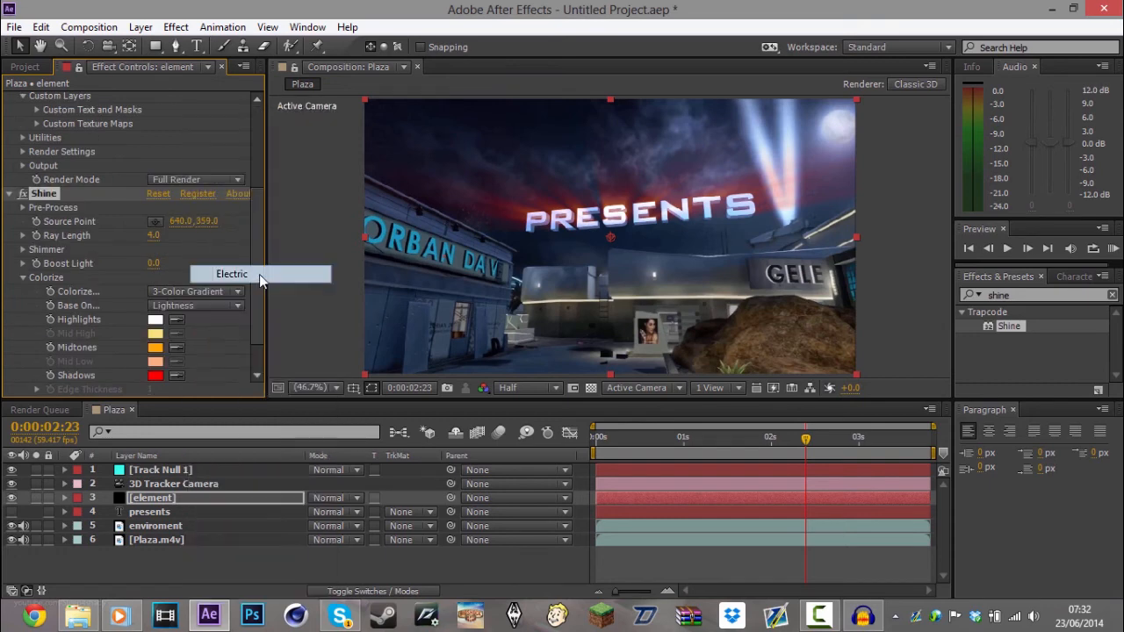
click(23, 277)
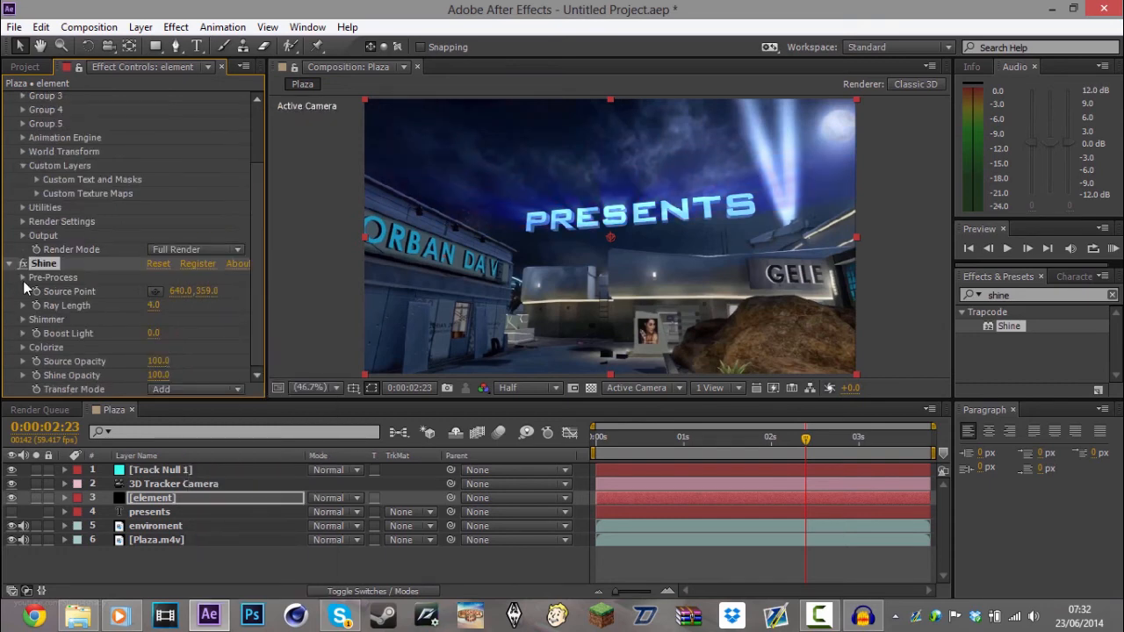
Set Shine's Boost Light to 1.7 and Ray Length to 2.5, and place its source point above the text at about 690, 212.
drag(160, 338, 143, 309)
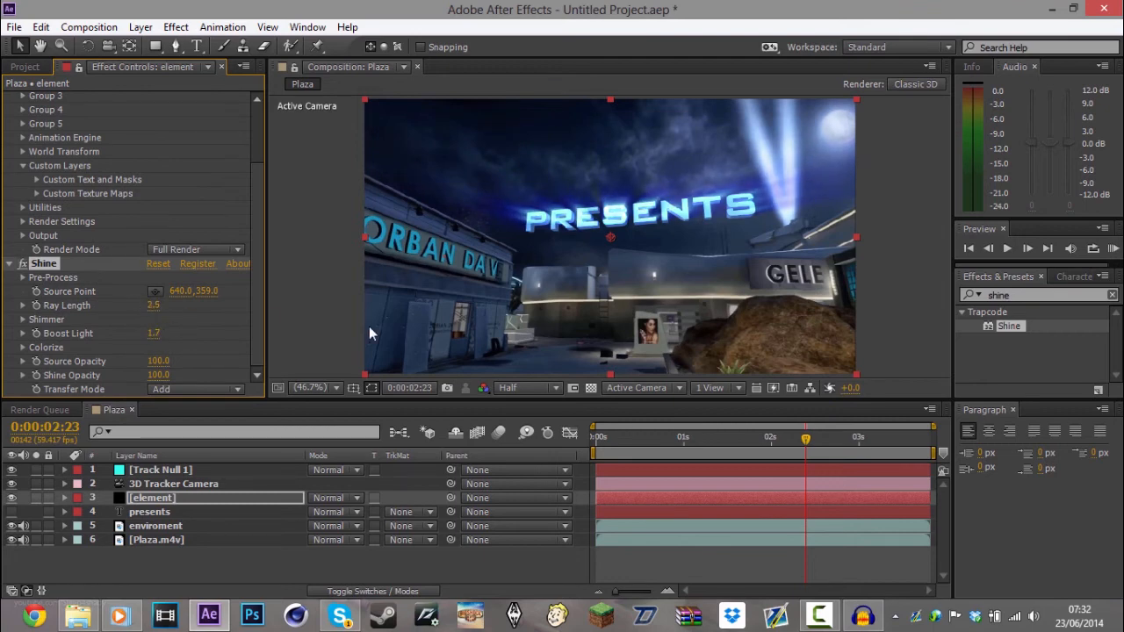
click(154, 290)
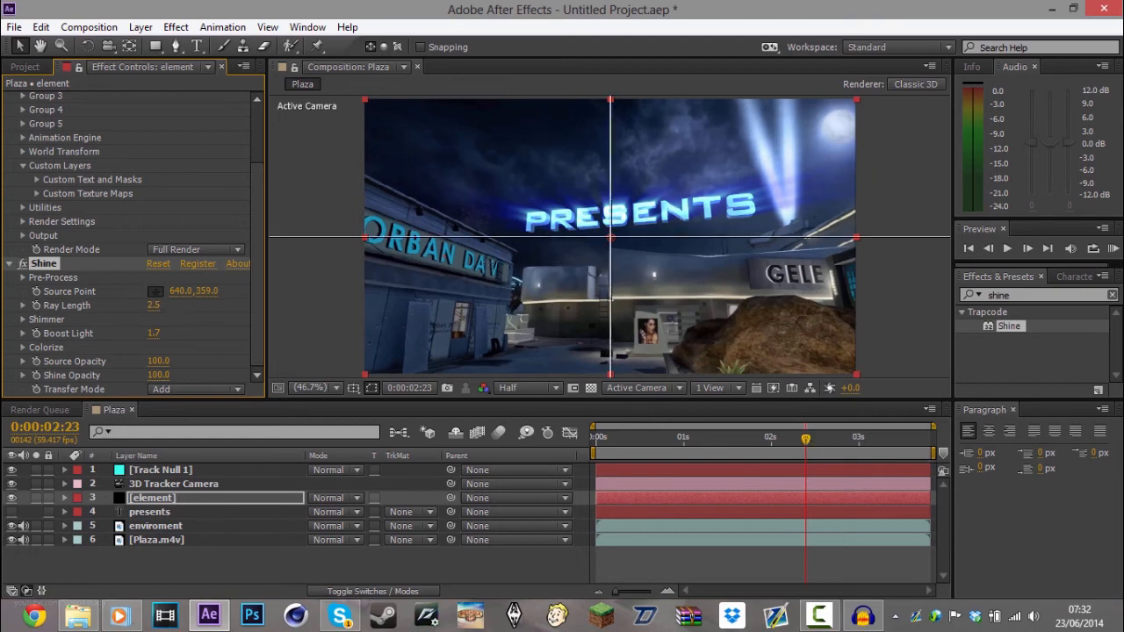
click(629, 180)
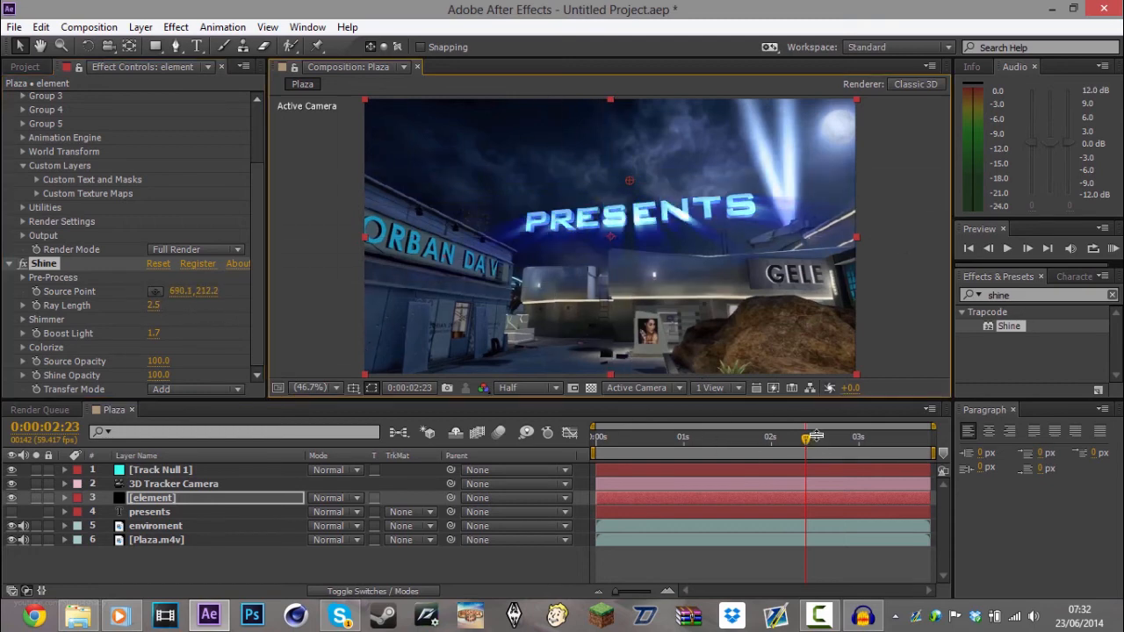
Scrub to 0:00:00:51 and collapse the Element and Shine effect settings on the element layer.
drag(805, 445, 674, 450)
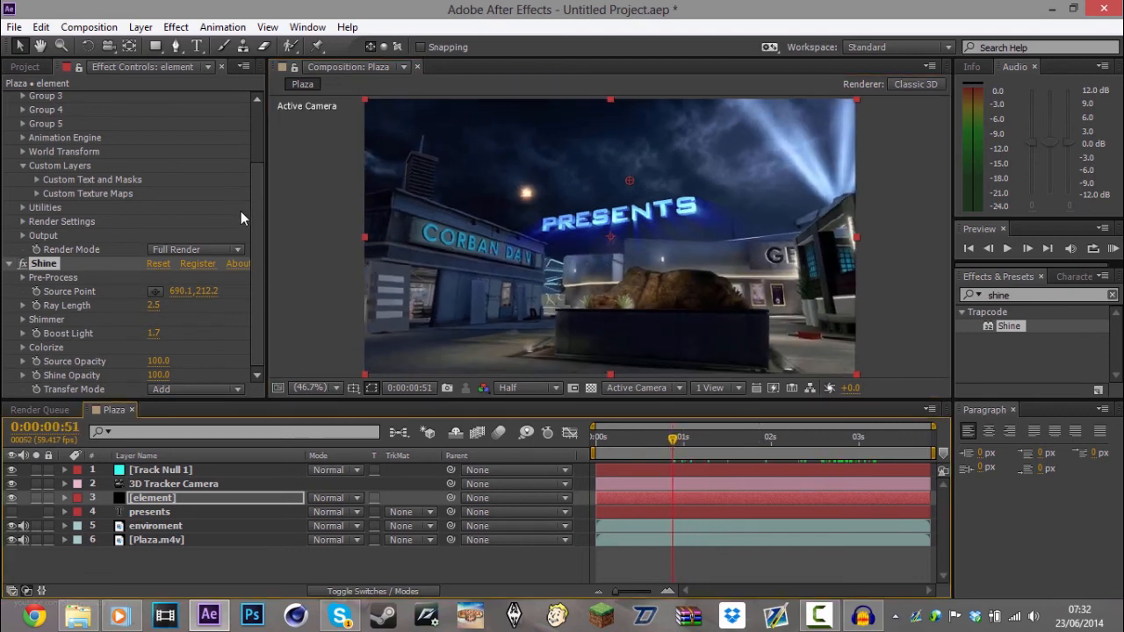
scroll(246, 206, up, 5)
click(9, 98)
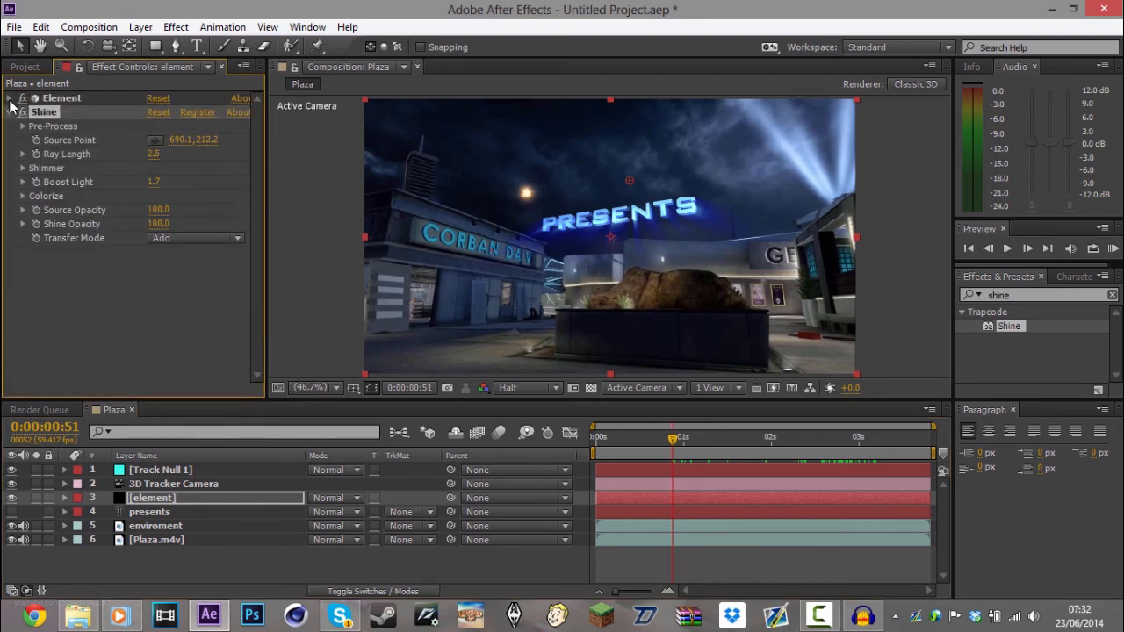
click(10, 112)
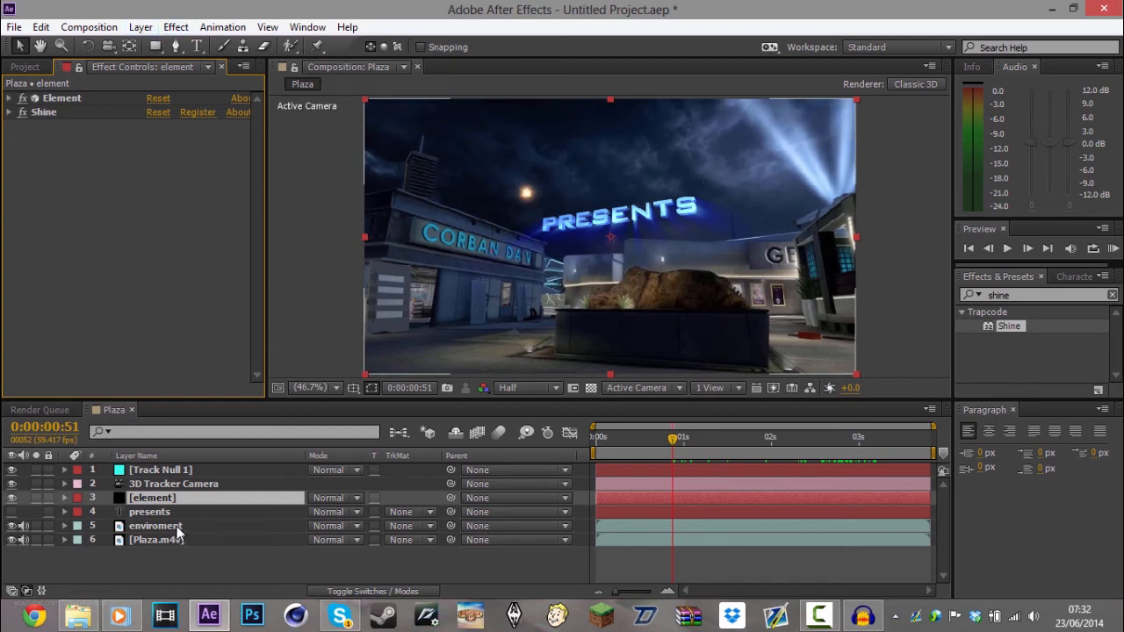
Add an EPISODE text layer in Bank Gothic BT at 162 px below PRESENTS and hide it.
click(197, 46)
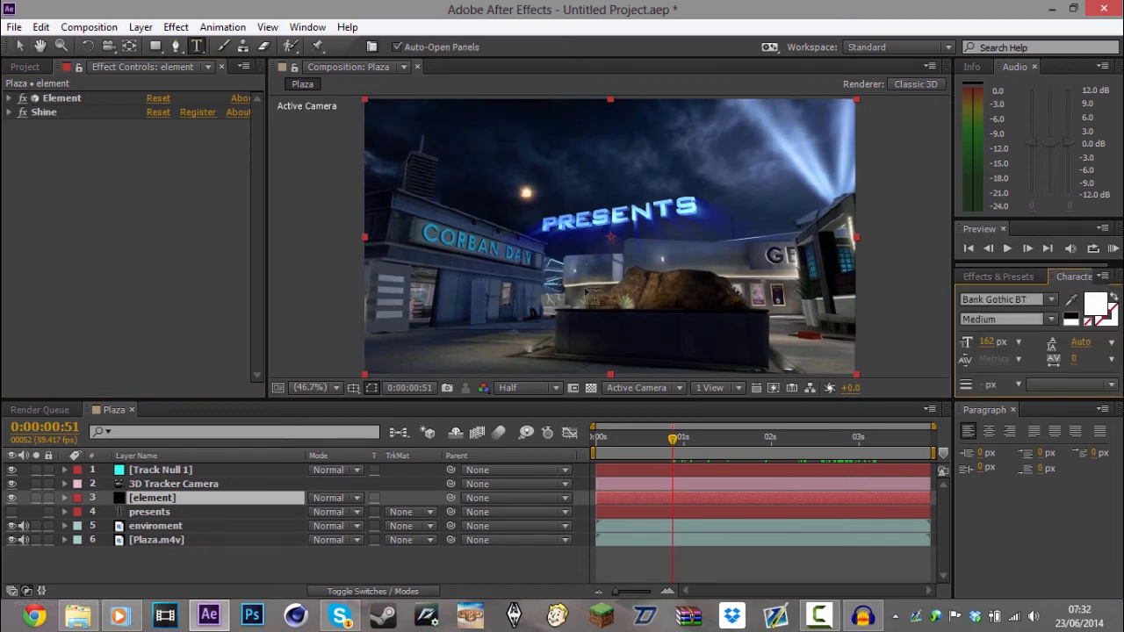
click(502, 288)
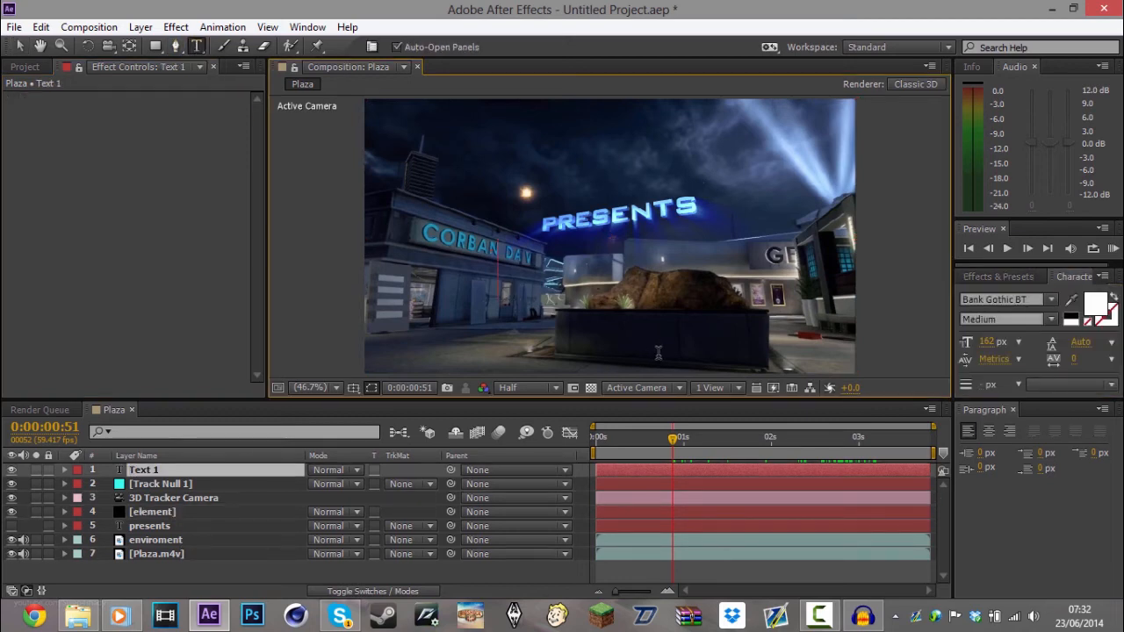
text(EPISODE)
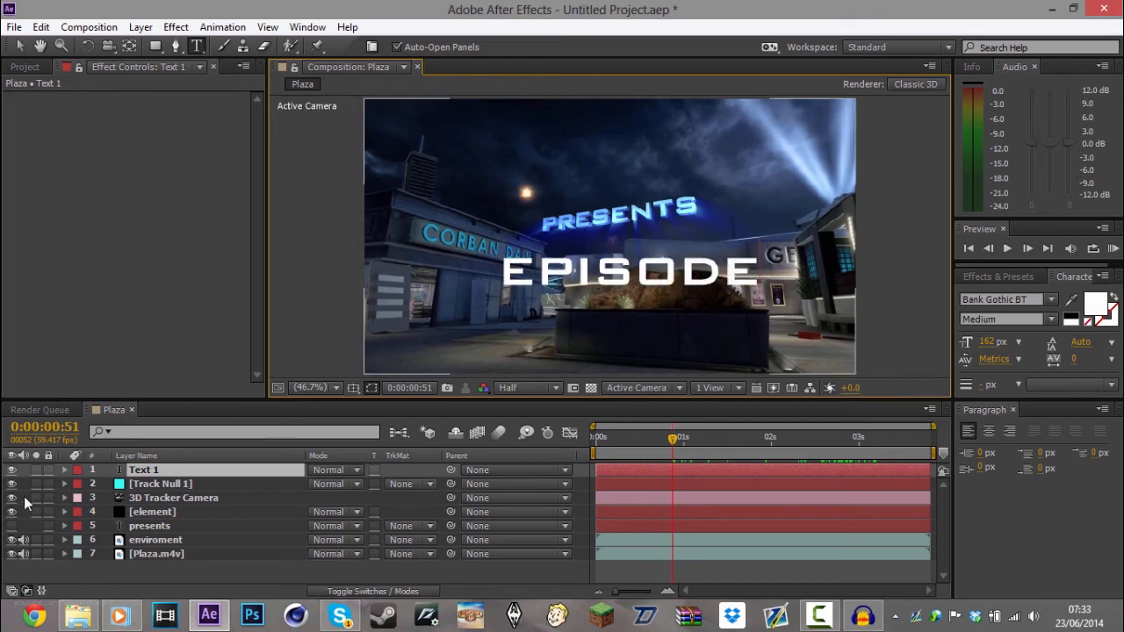
click(12, 470)
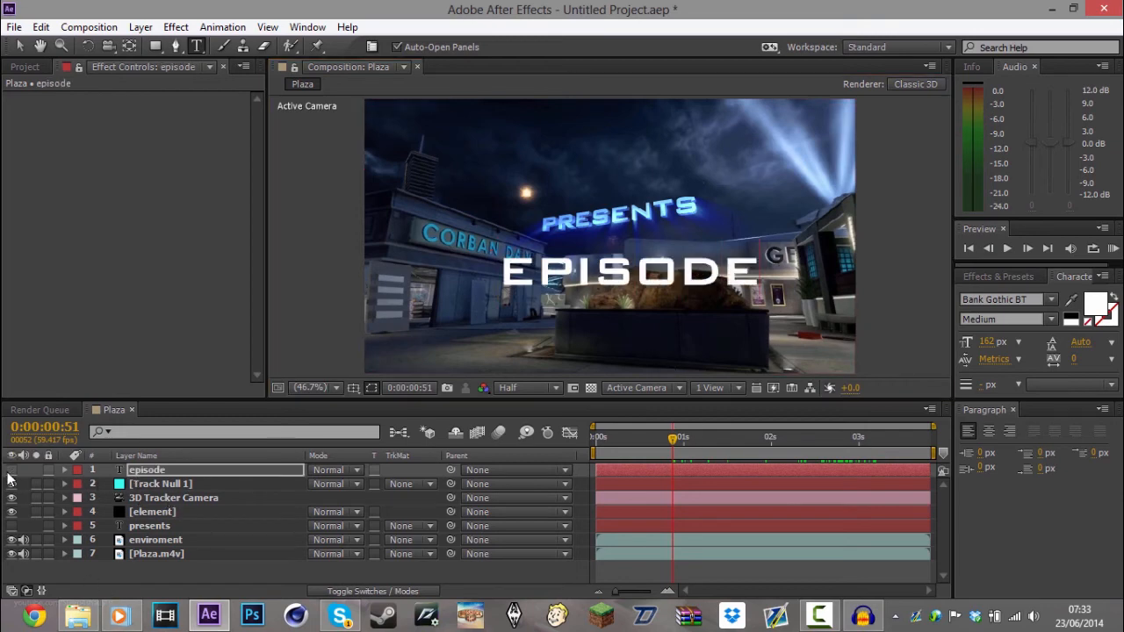
click(182, 471)
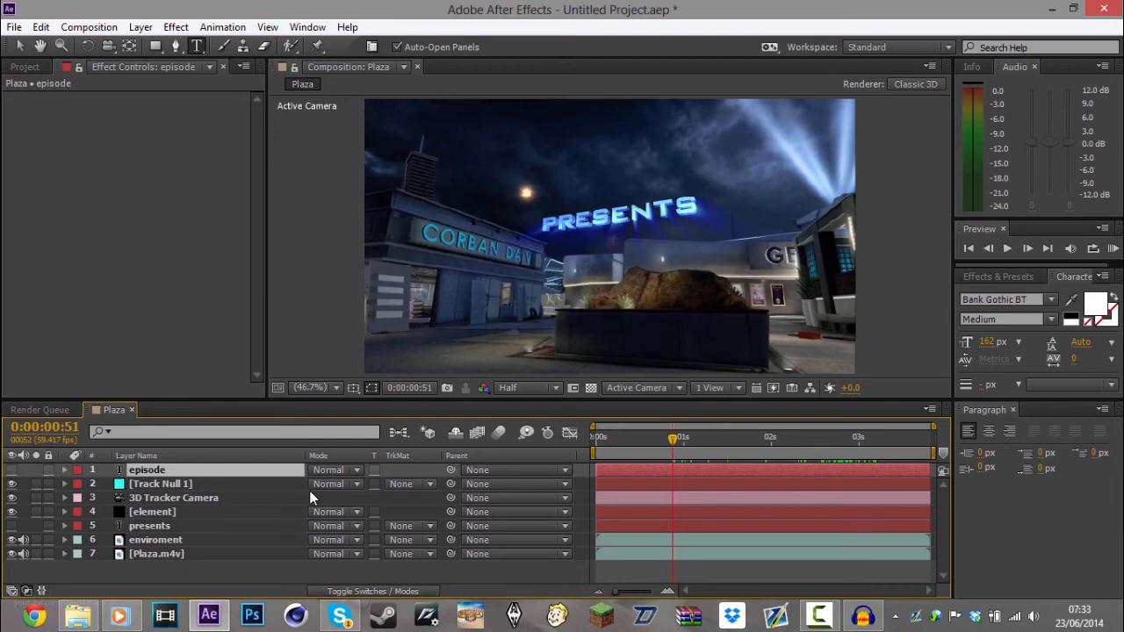
Create a black solid at the default 1280 x 718 px size named element 2.
key(ctrl+y)
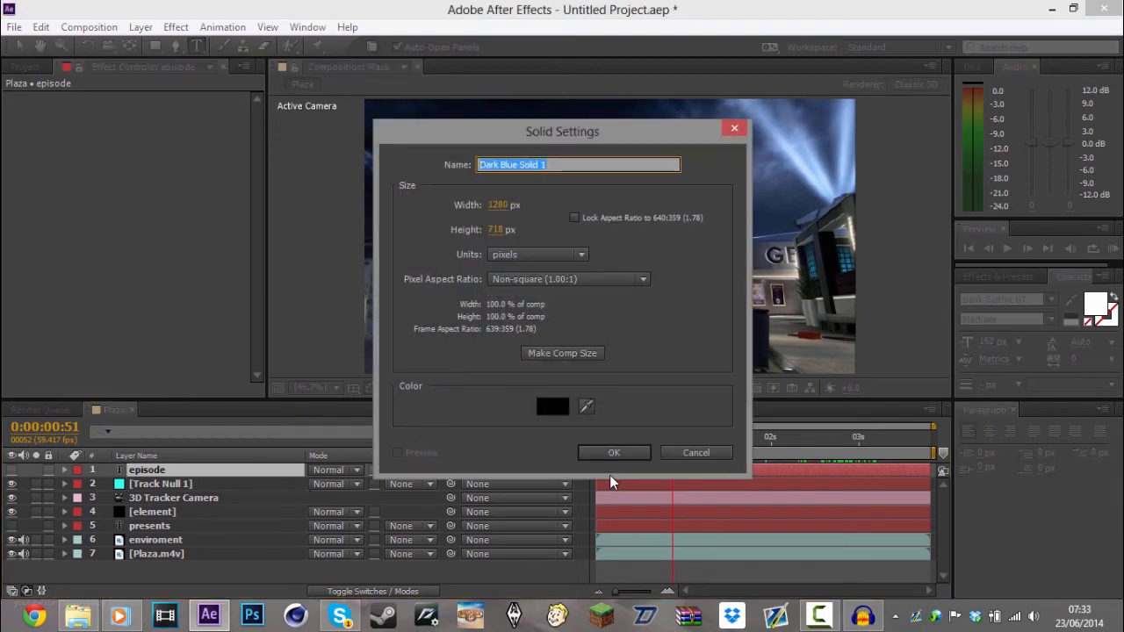
text(element)
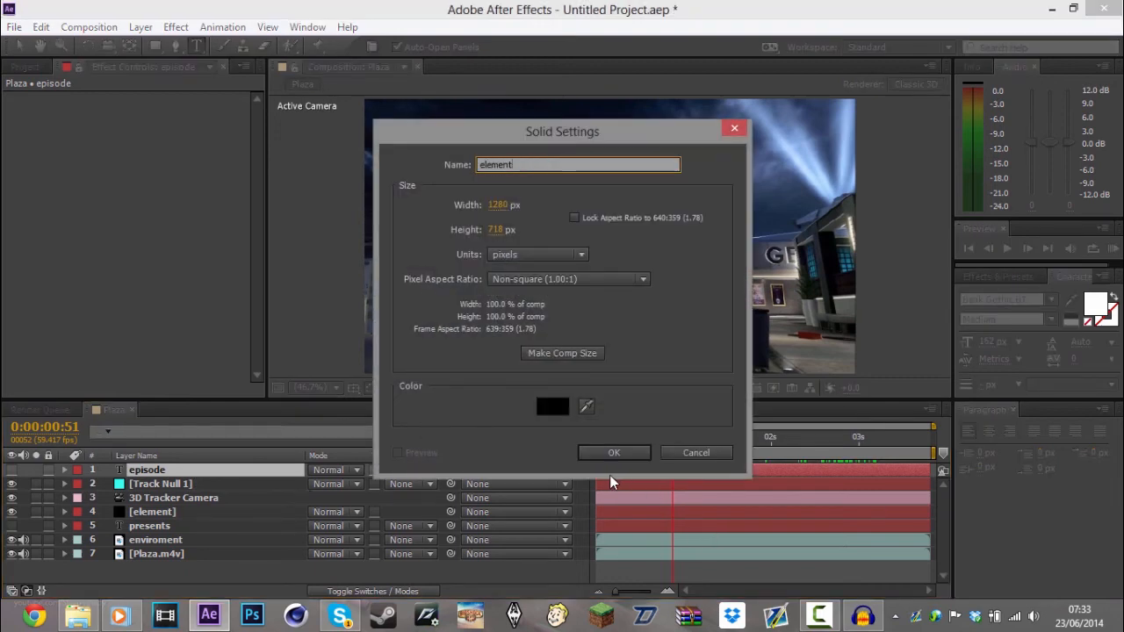
text( 2)
key(Return)
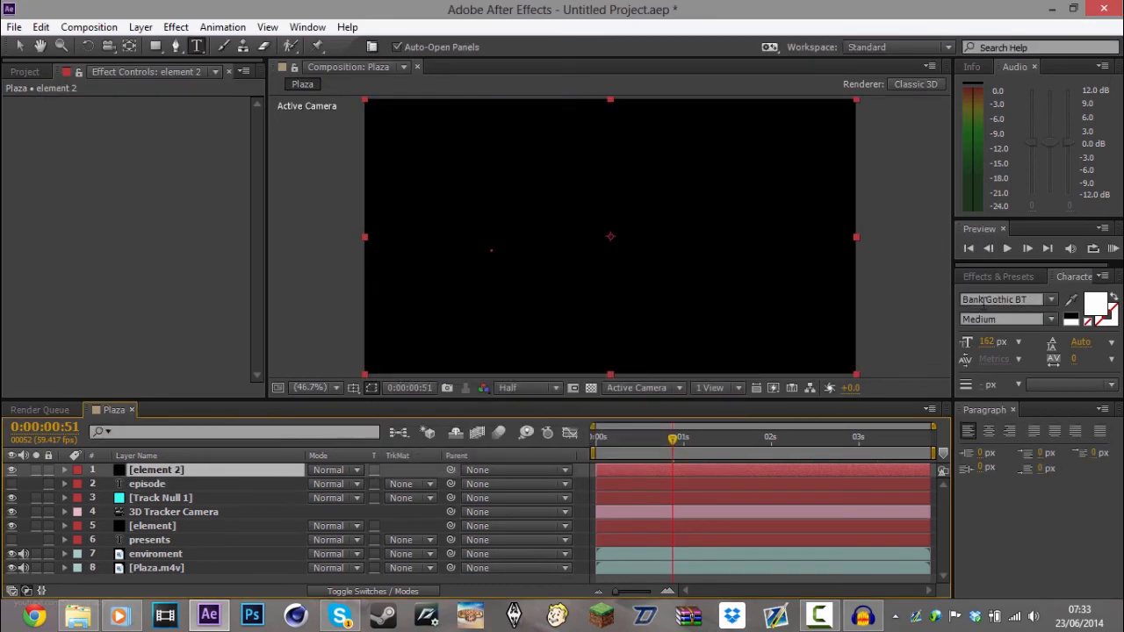
Find the Video Copilot Element effect and apply it to the element 2 layer.
click(998, 275)
double_click(1030, 295)
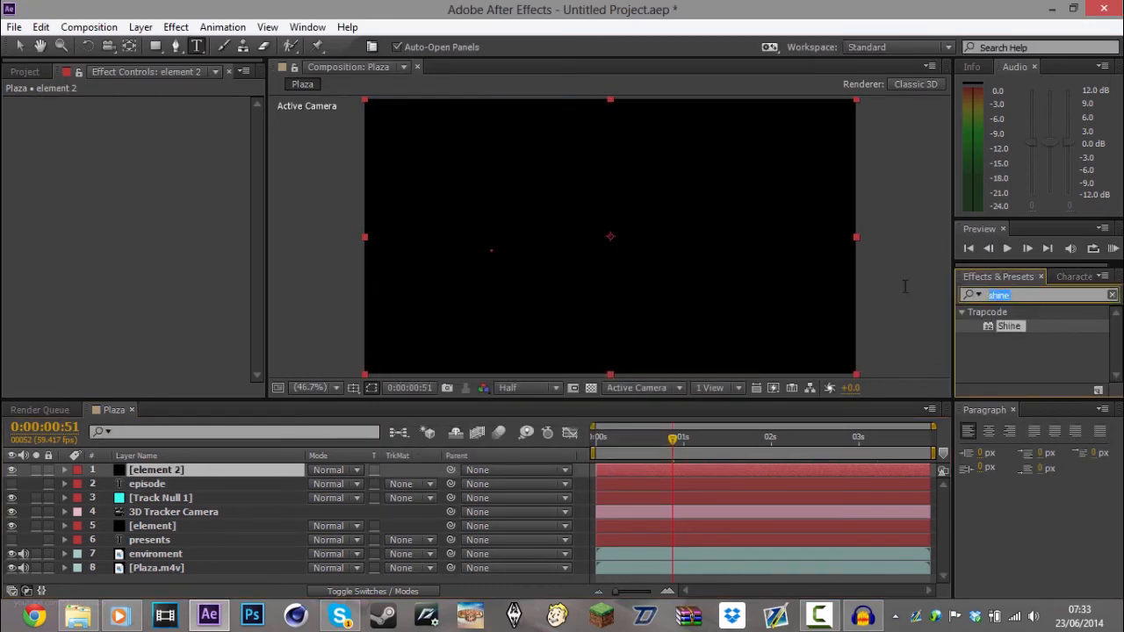
text(eleme)
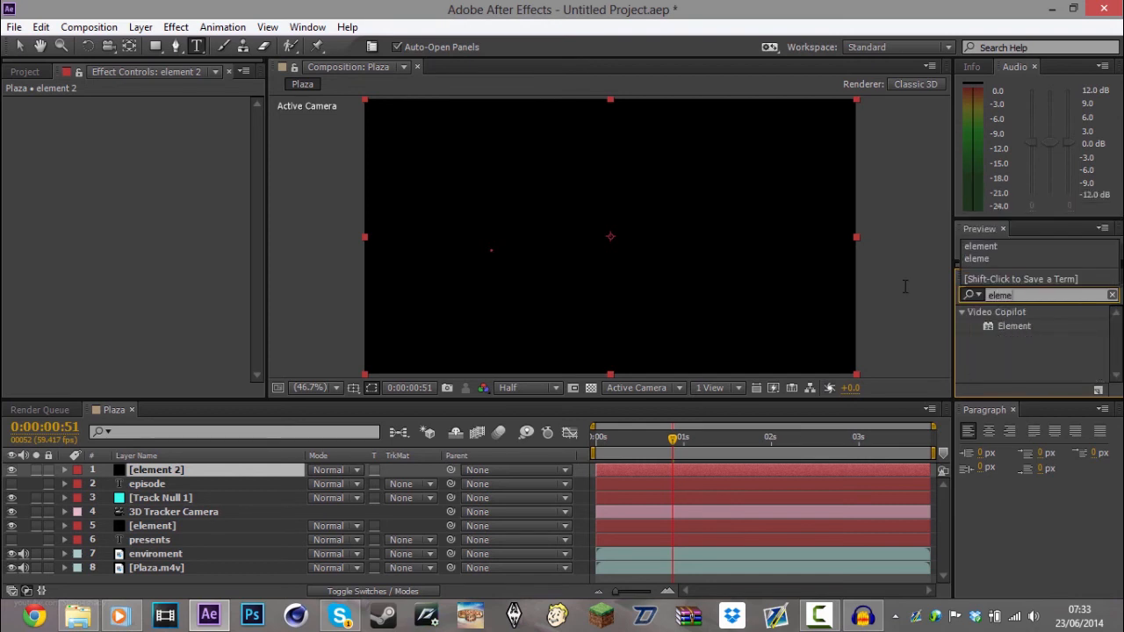
text(nt)
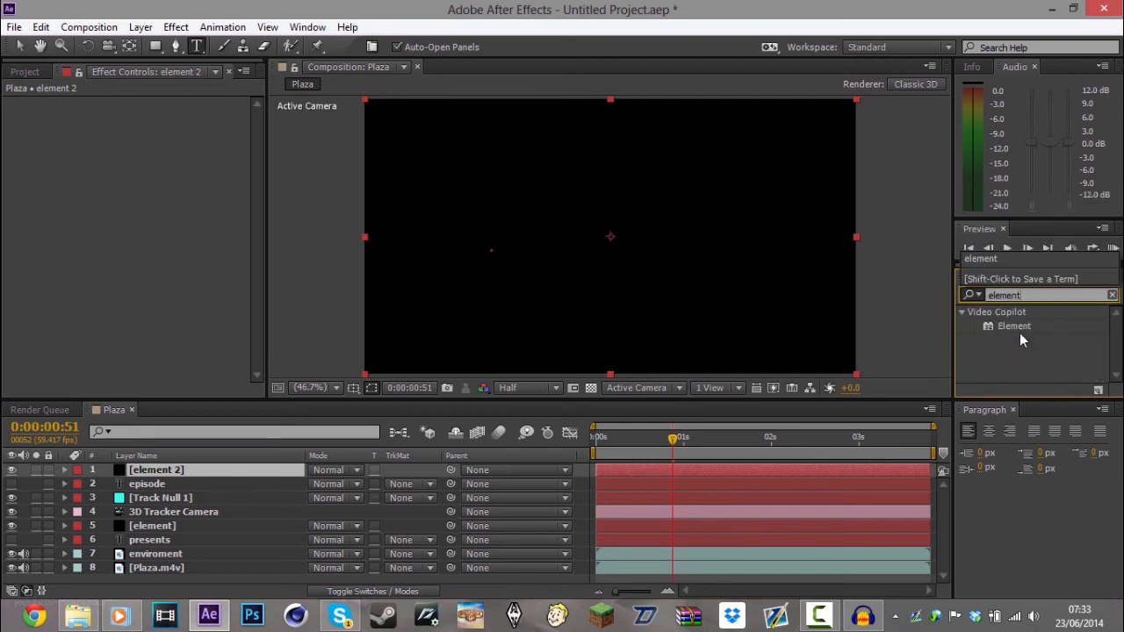
drag(1019, 333, 193, 471)
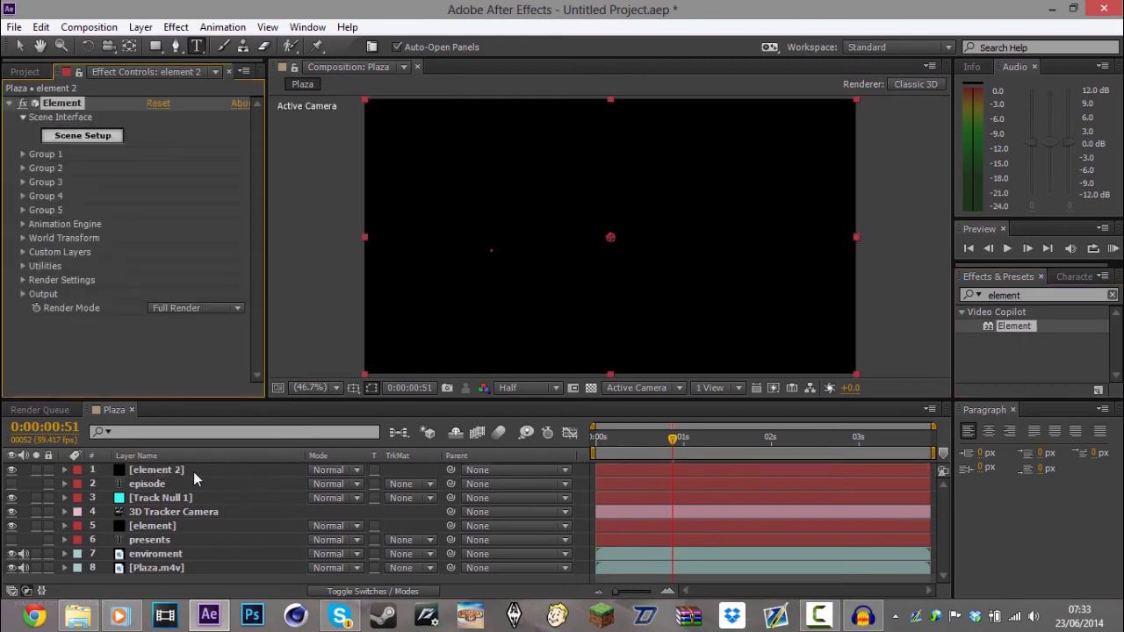
click(611, 341)
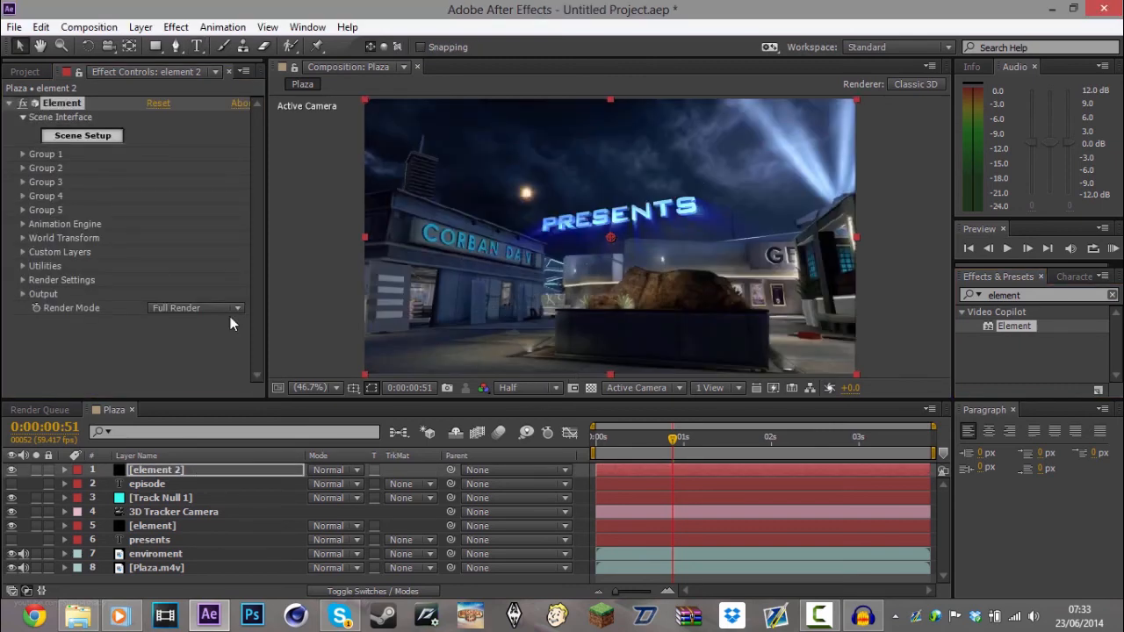
click(24, 154)
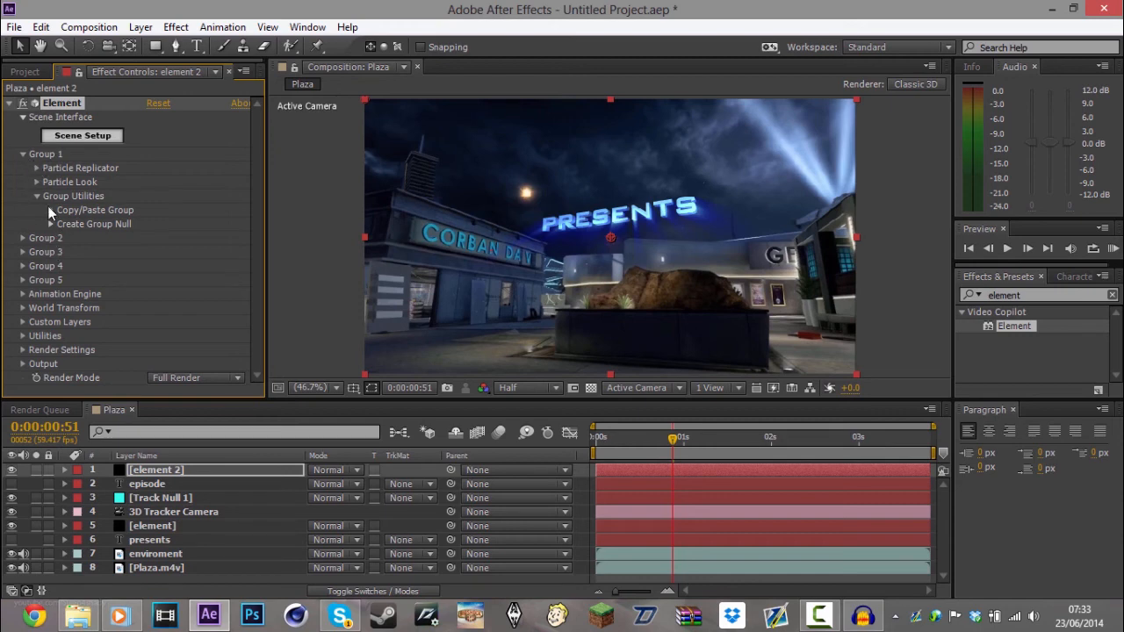
click(24, 155)
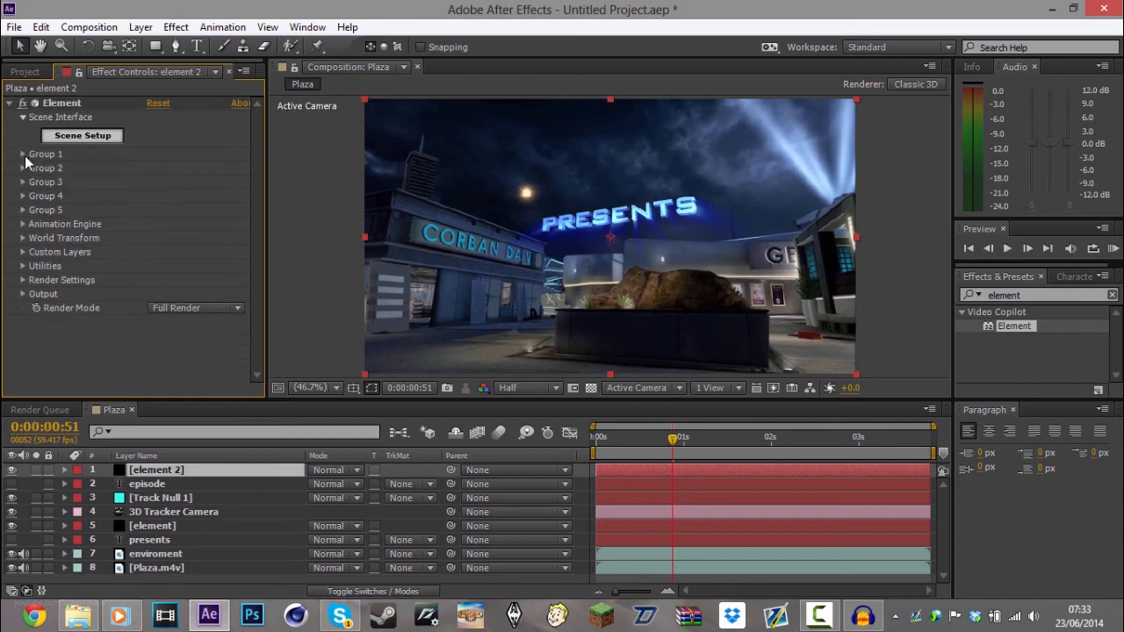
click(24, 155)
click(23, 155)
click(23, 154)
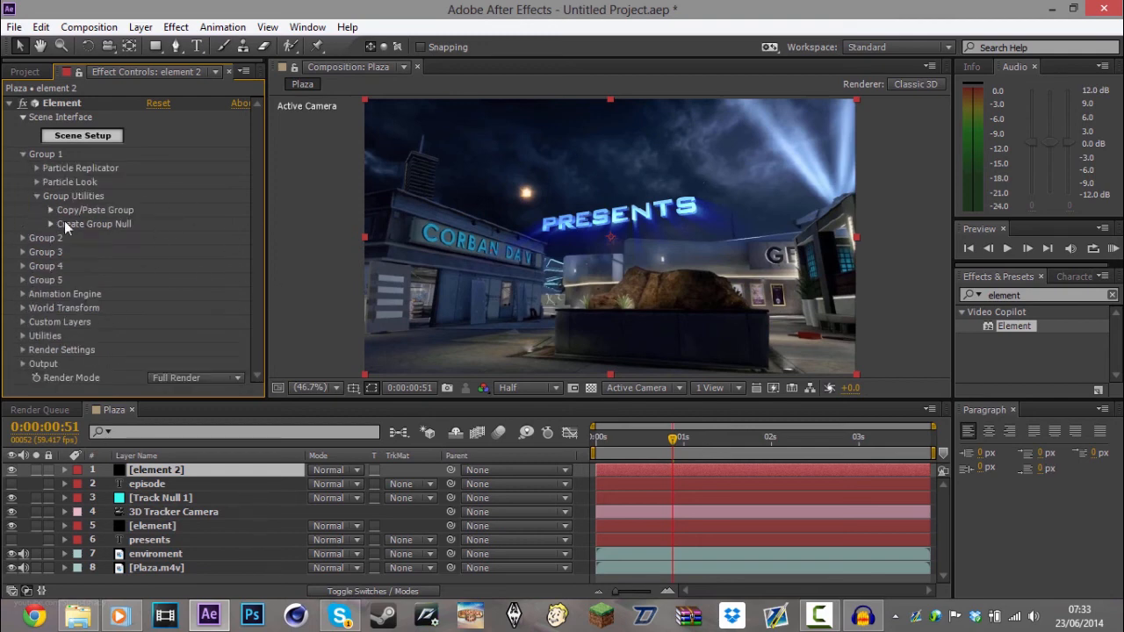
Set the Element effect's custom Path Layer 1 to the episode text layer.
click(23, 321)
click(35, 337)
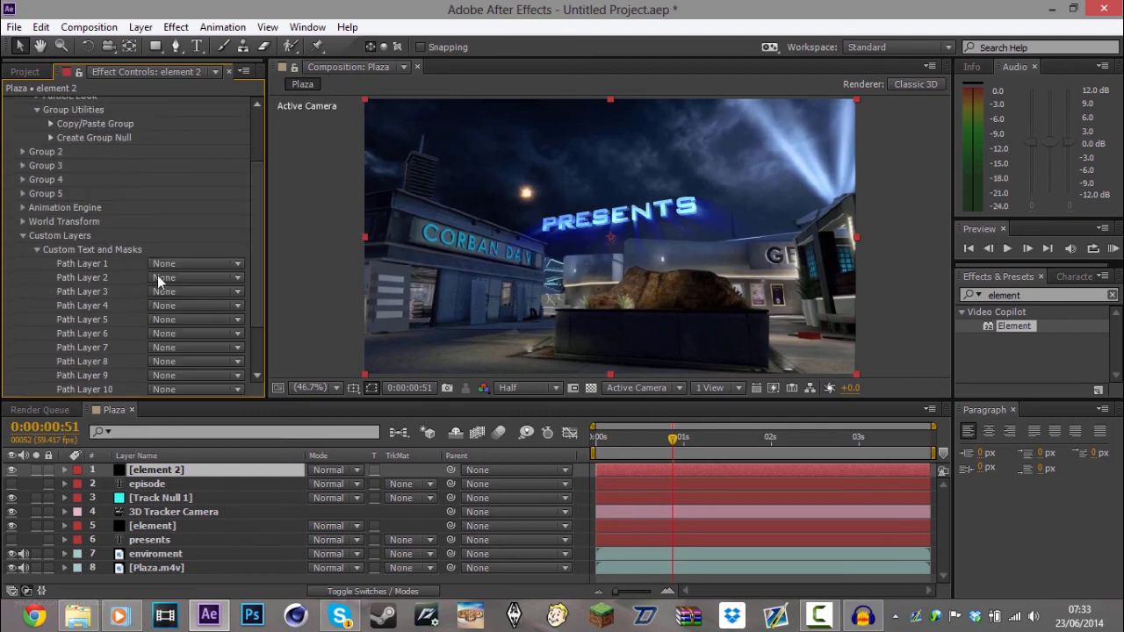
click(189, 264)
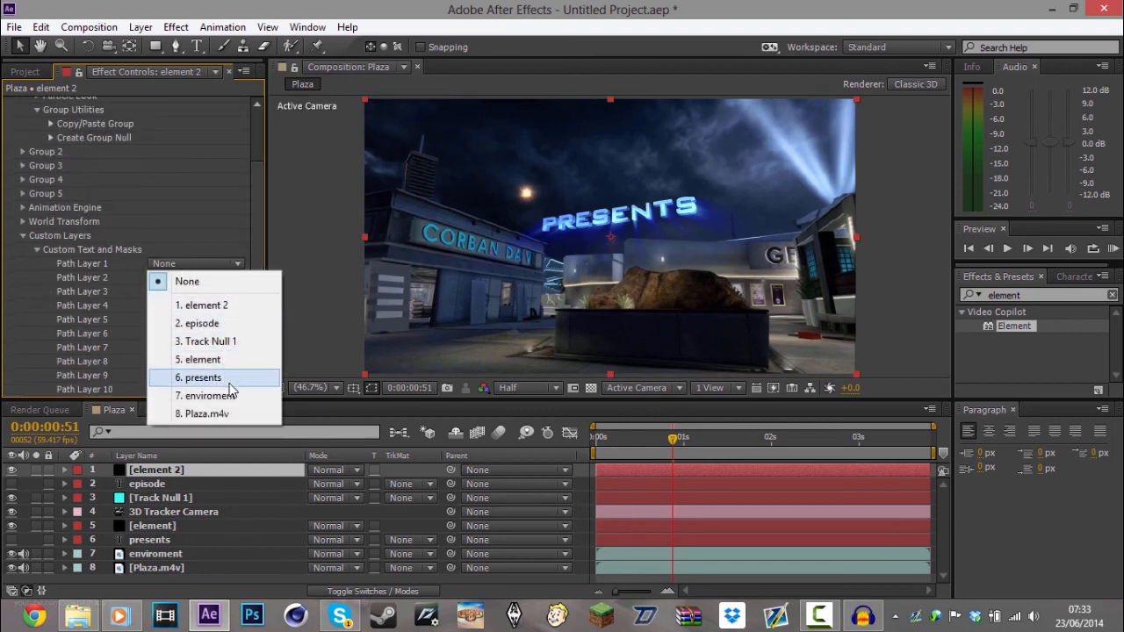
click(230, 324)
click(37, 250)
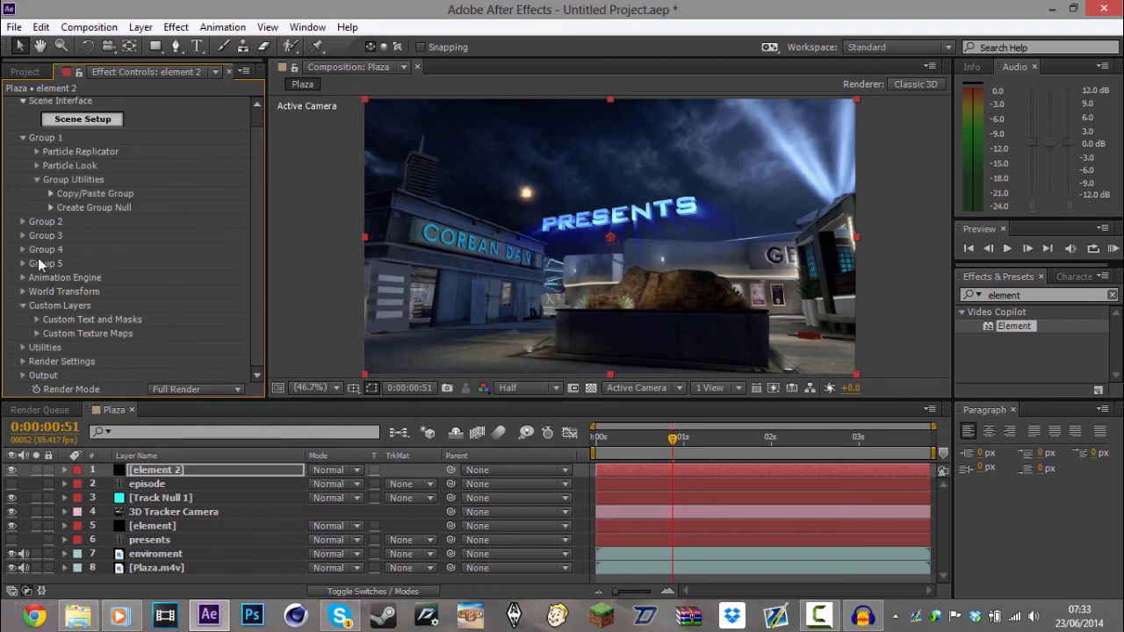
Set Layer 1 of the Element effect's custom texture maps to the enviroment layer.
click(42, 336)
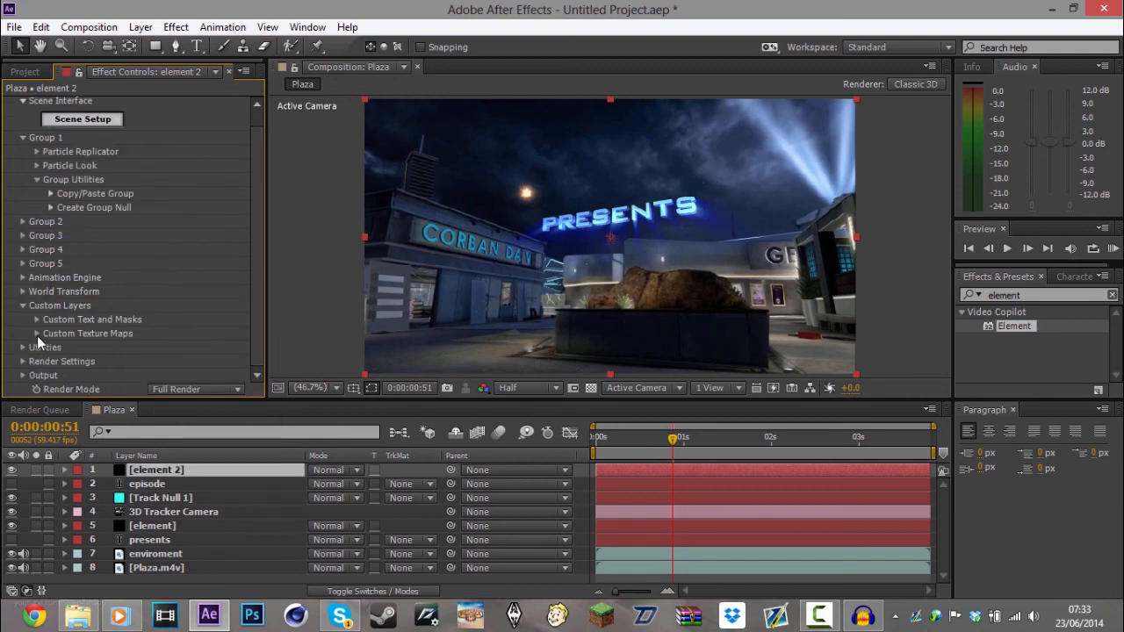
click(37, 335)
click(227, 262)
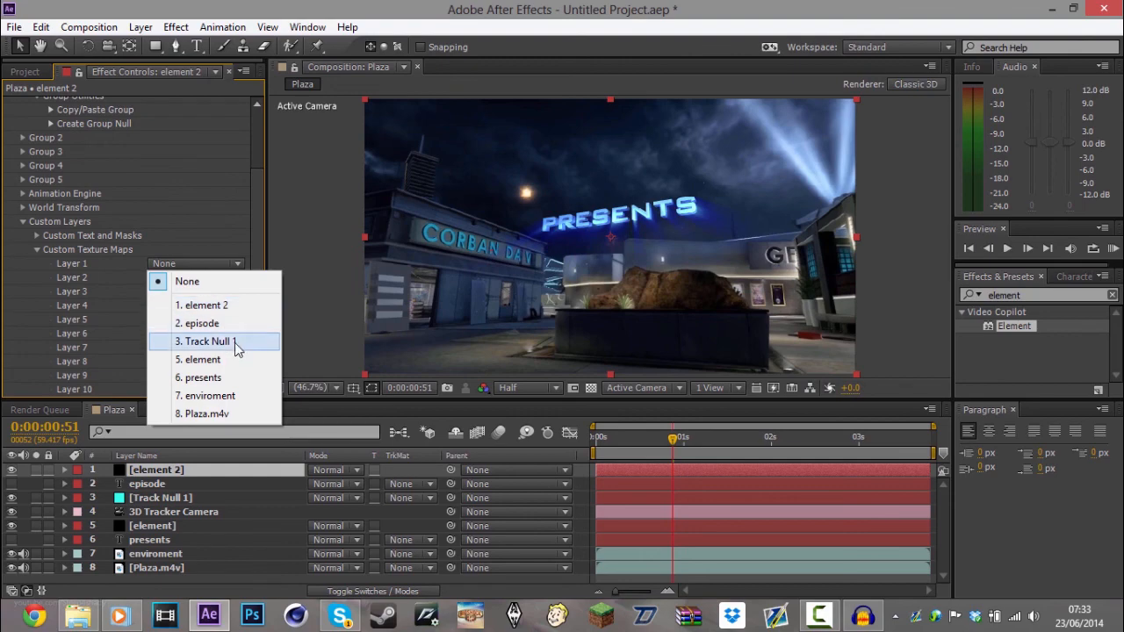
click(237, 395)
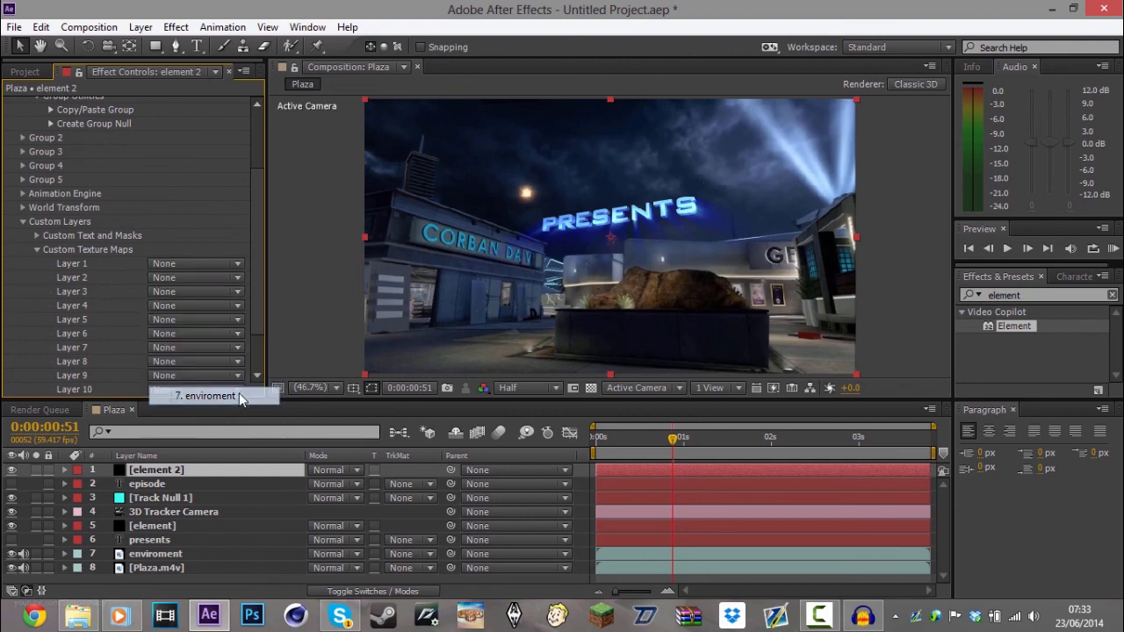
click(36, 249)
Extrude the EPISODE text in Element's Scene Setup and choose Custom Layer 1 as the environment texture.
click(83, 119)
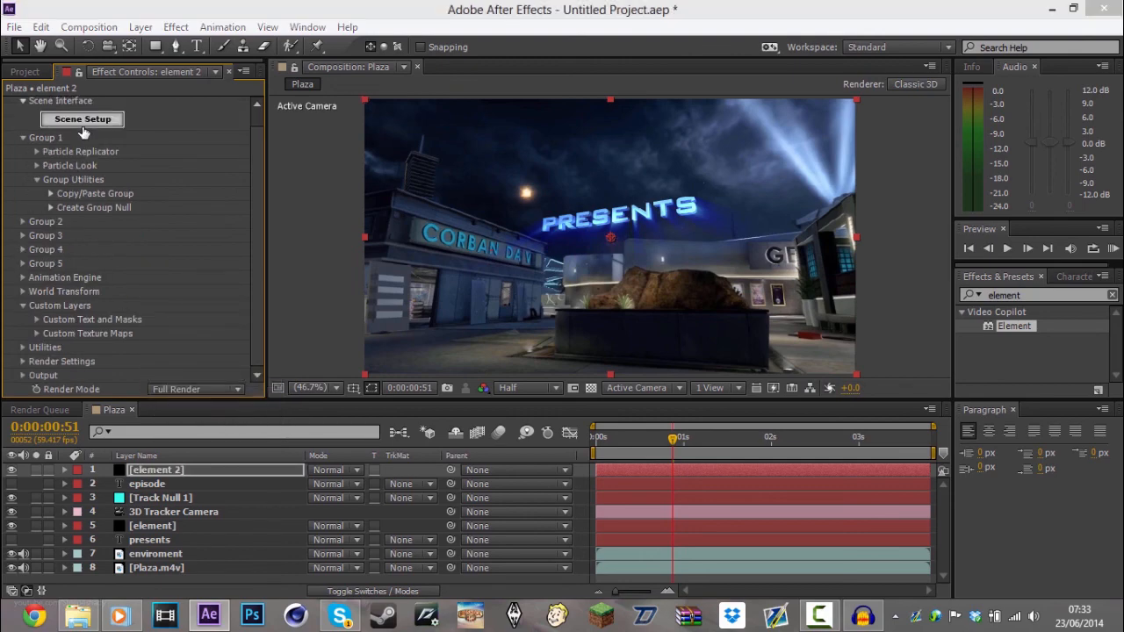
click(532, 68)
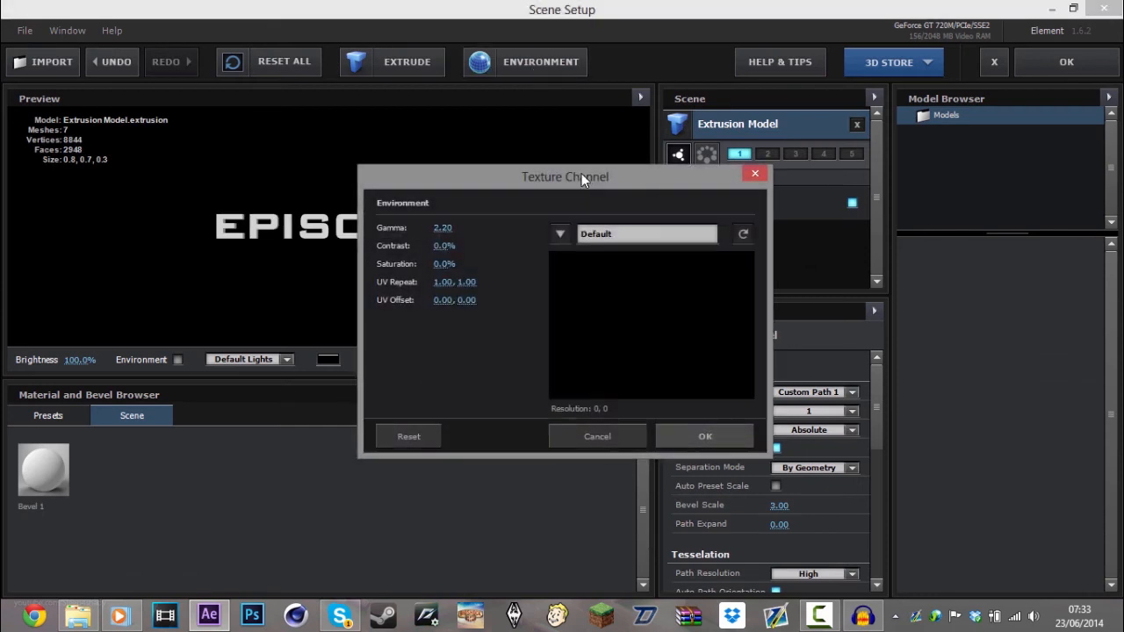
click(560, 234)
click(650, 264)
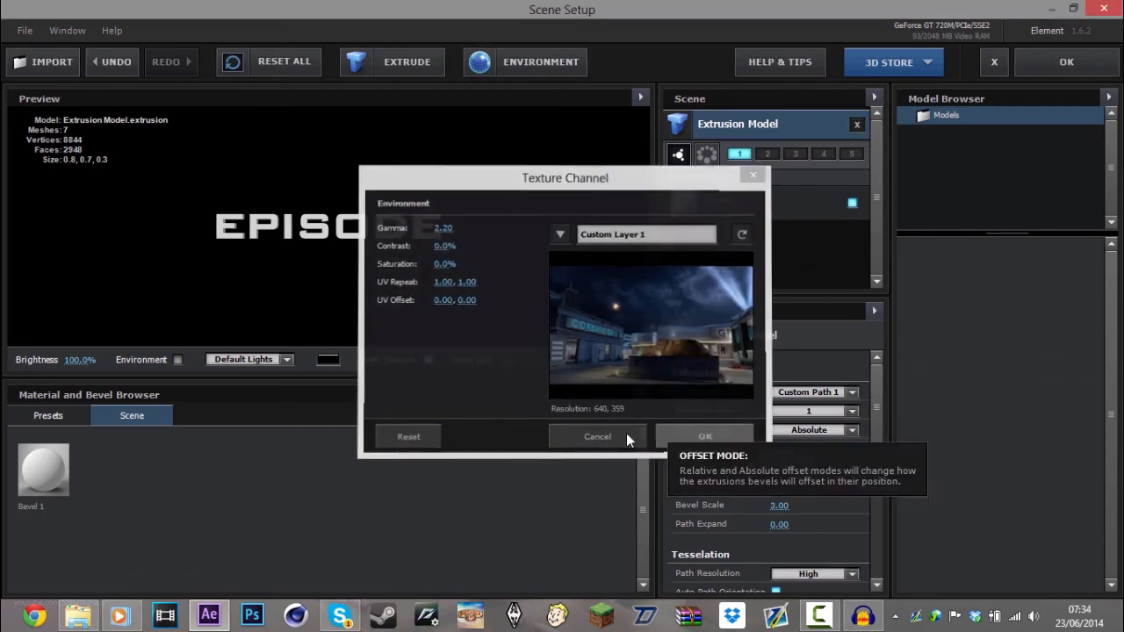
click(626, 433)
Apply the Shiny_Light material to the extruded text, set its refraction intensity to 302% and raise its reflection intensity.
click(61, 415)
double_click(481, 476)
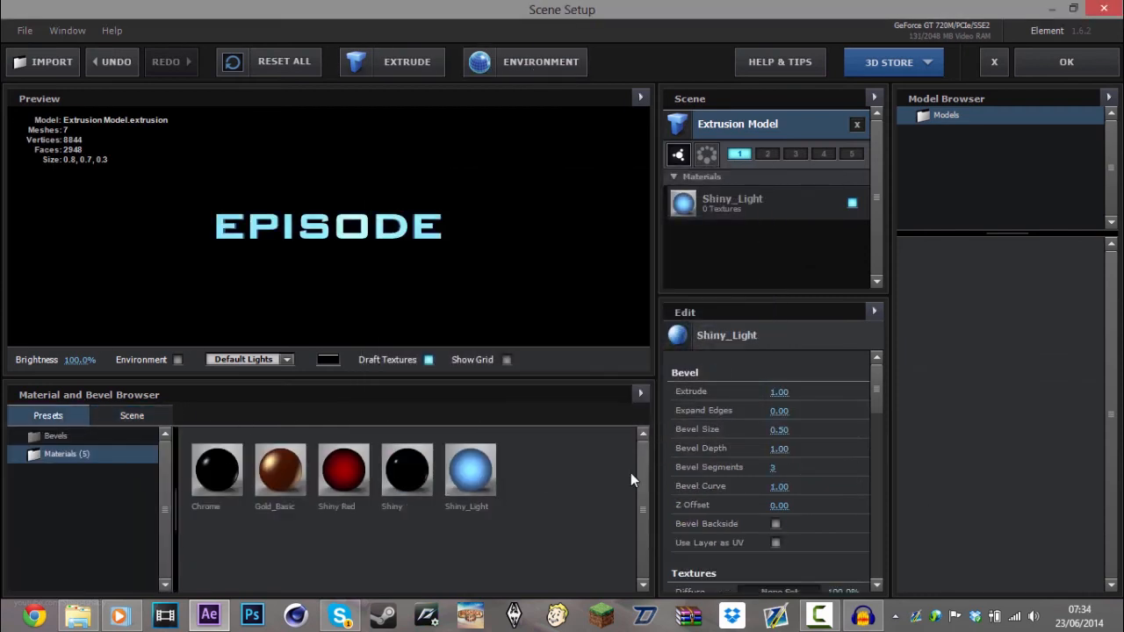
click(796, 194)
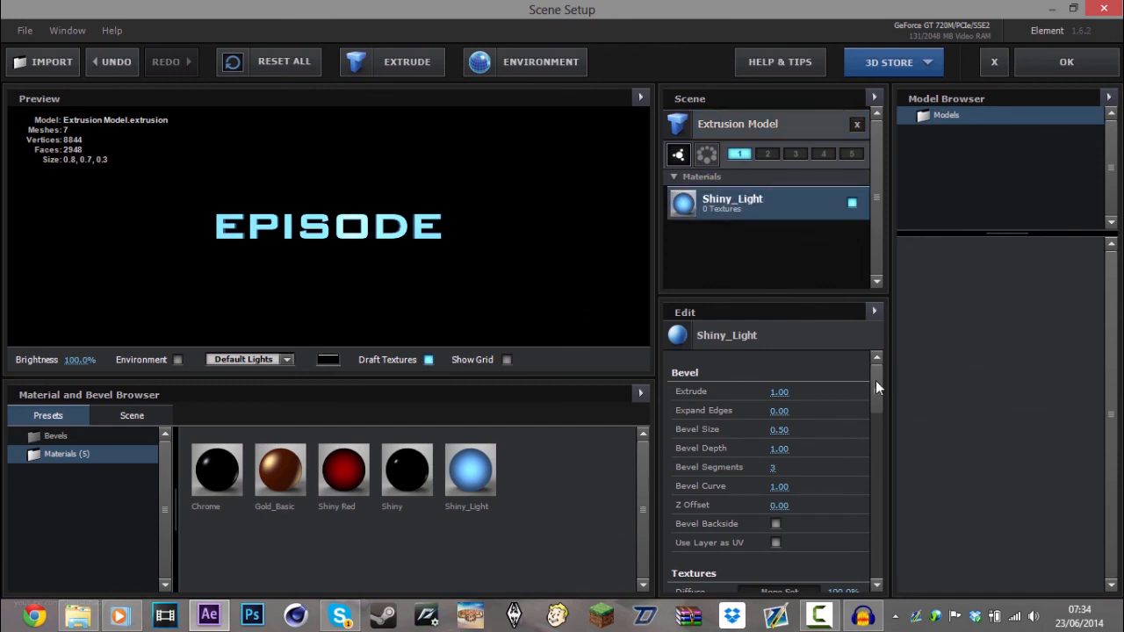
drag(875, 380, 874, 488)
drag(780, 503, 1015, 494)
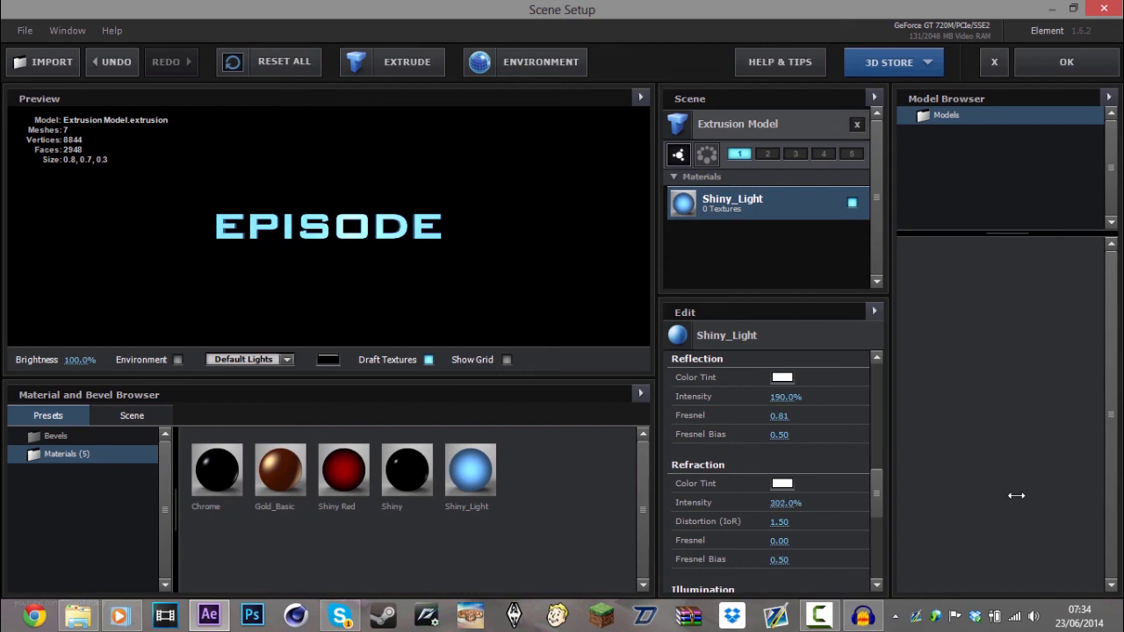
drag(795, 403, 961, 391)
click(1088, 63)
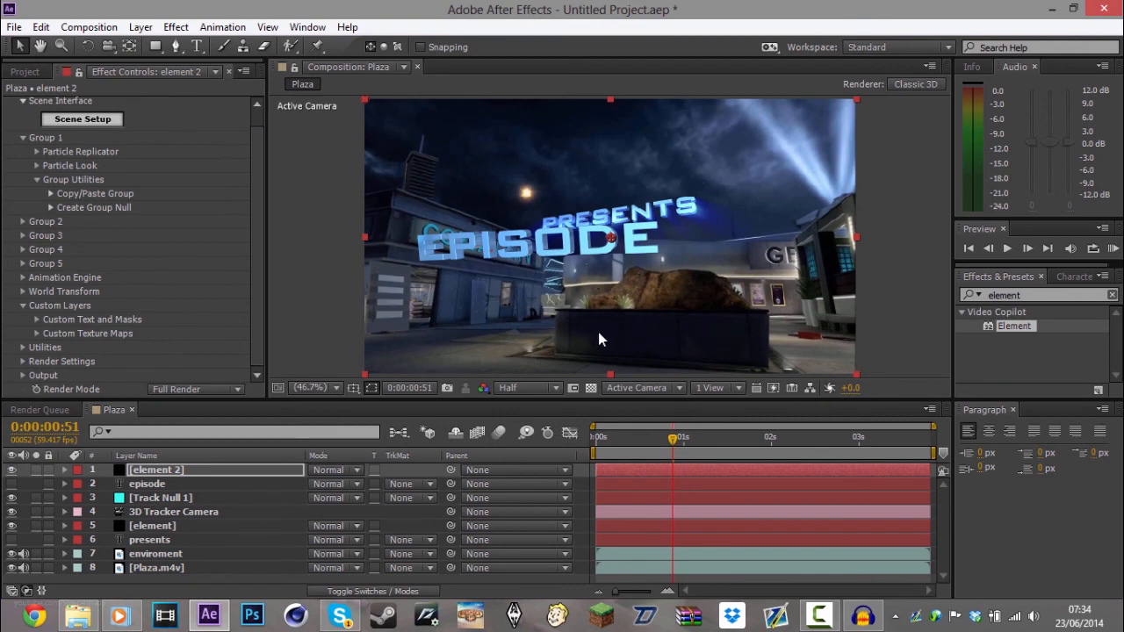
Delete the element 2 layer from the Plaza composition.
click(163, 471)
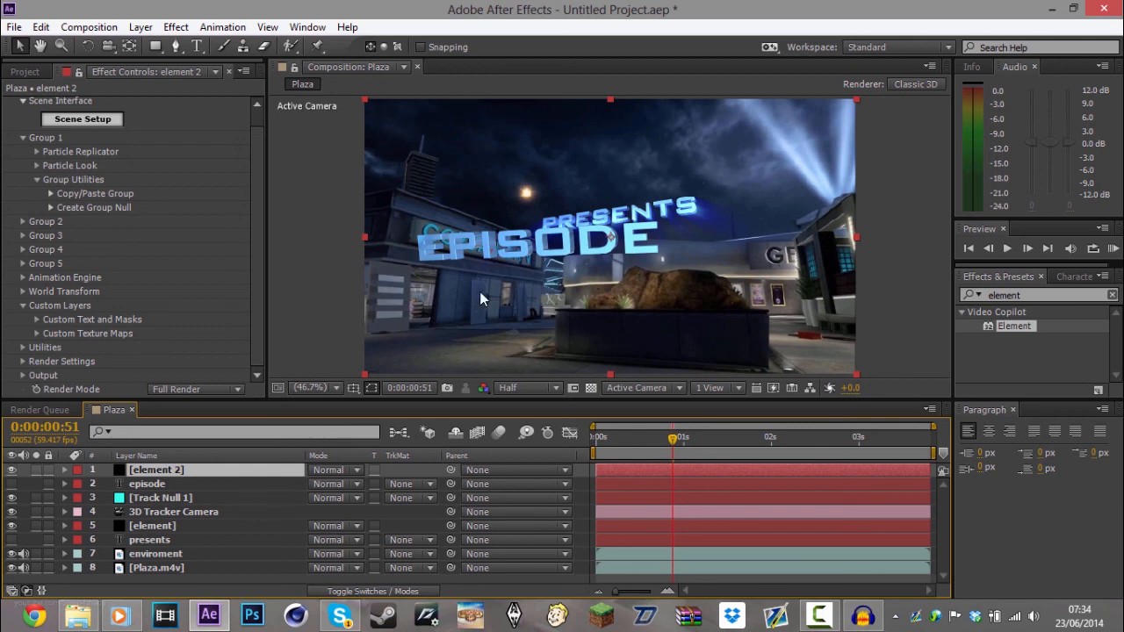
key(Delete)
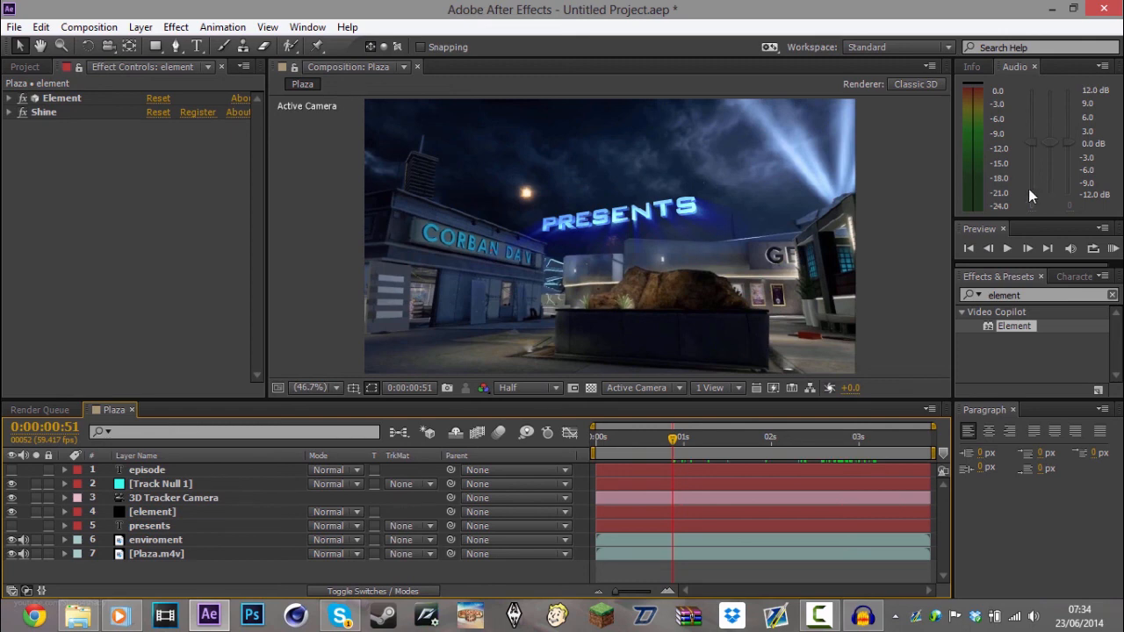
click(861, 626)
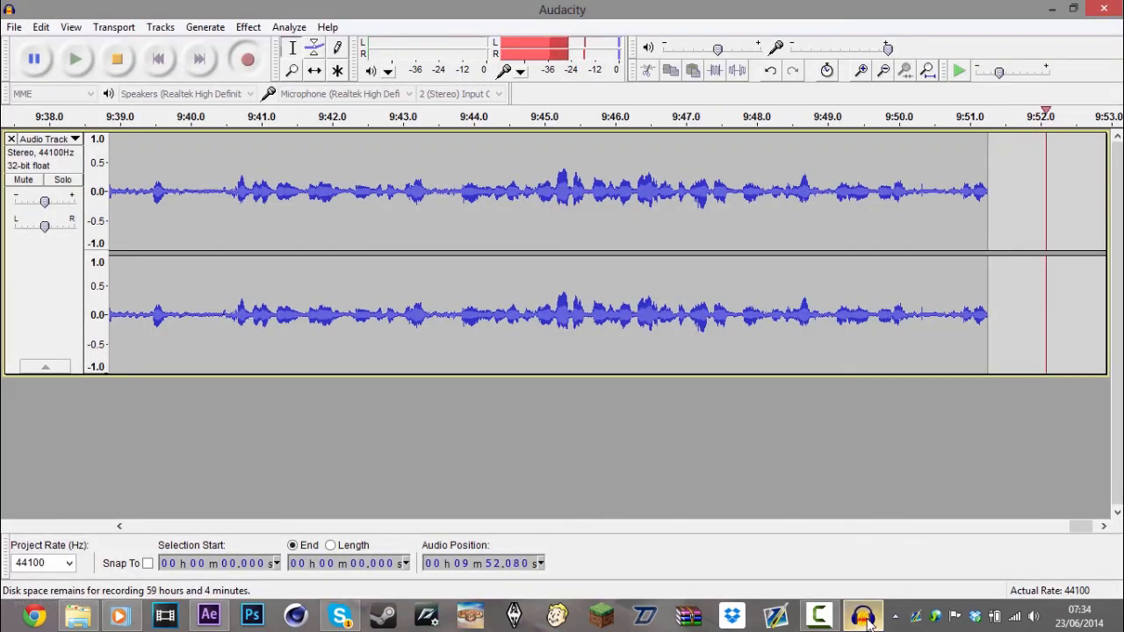
click(865, 623)
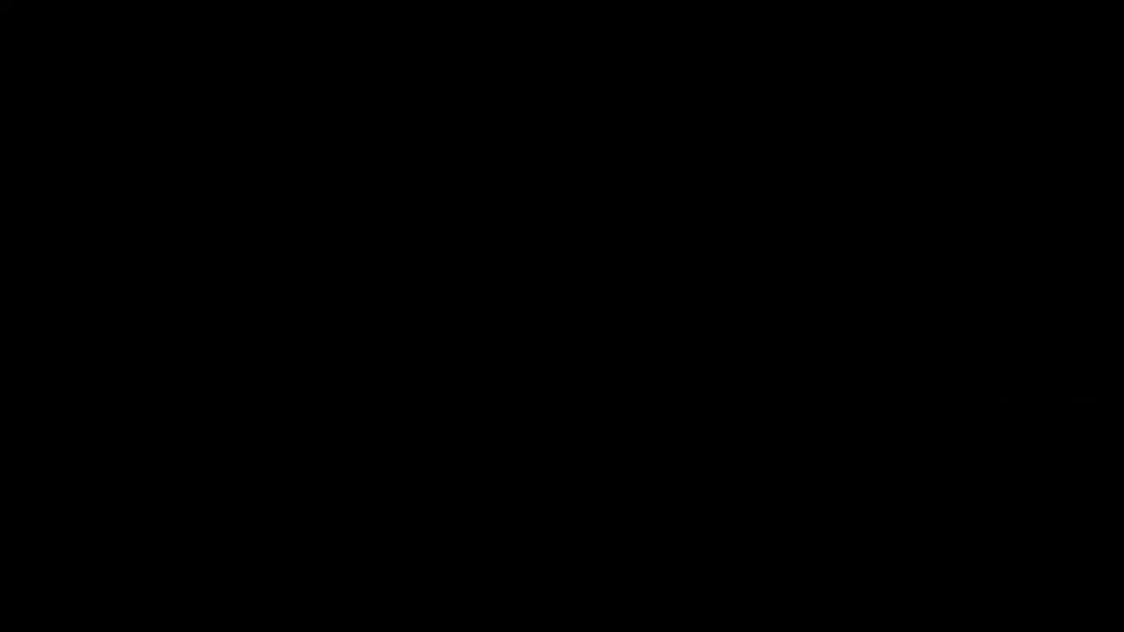